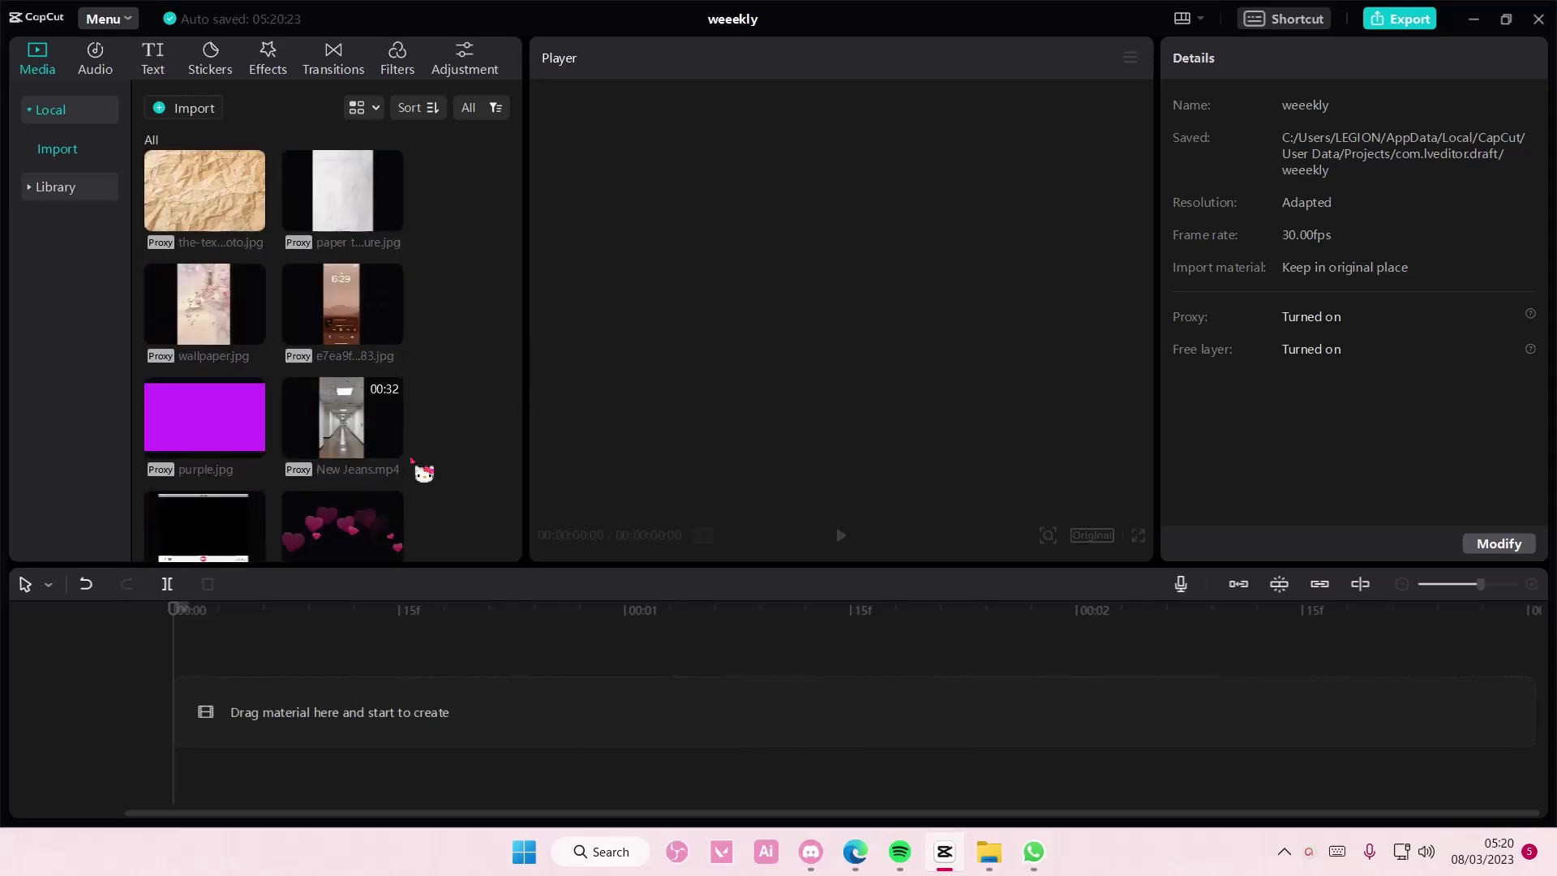
scroll(423, 471, down, 2)
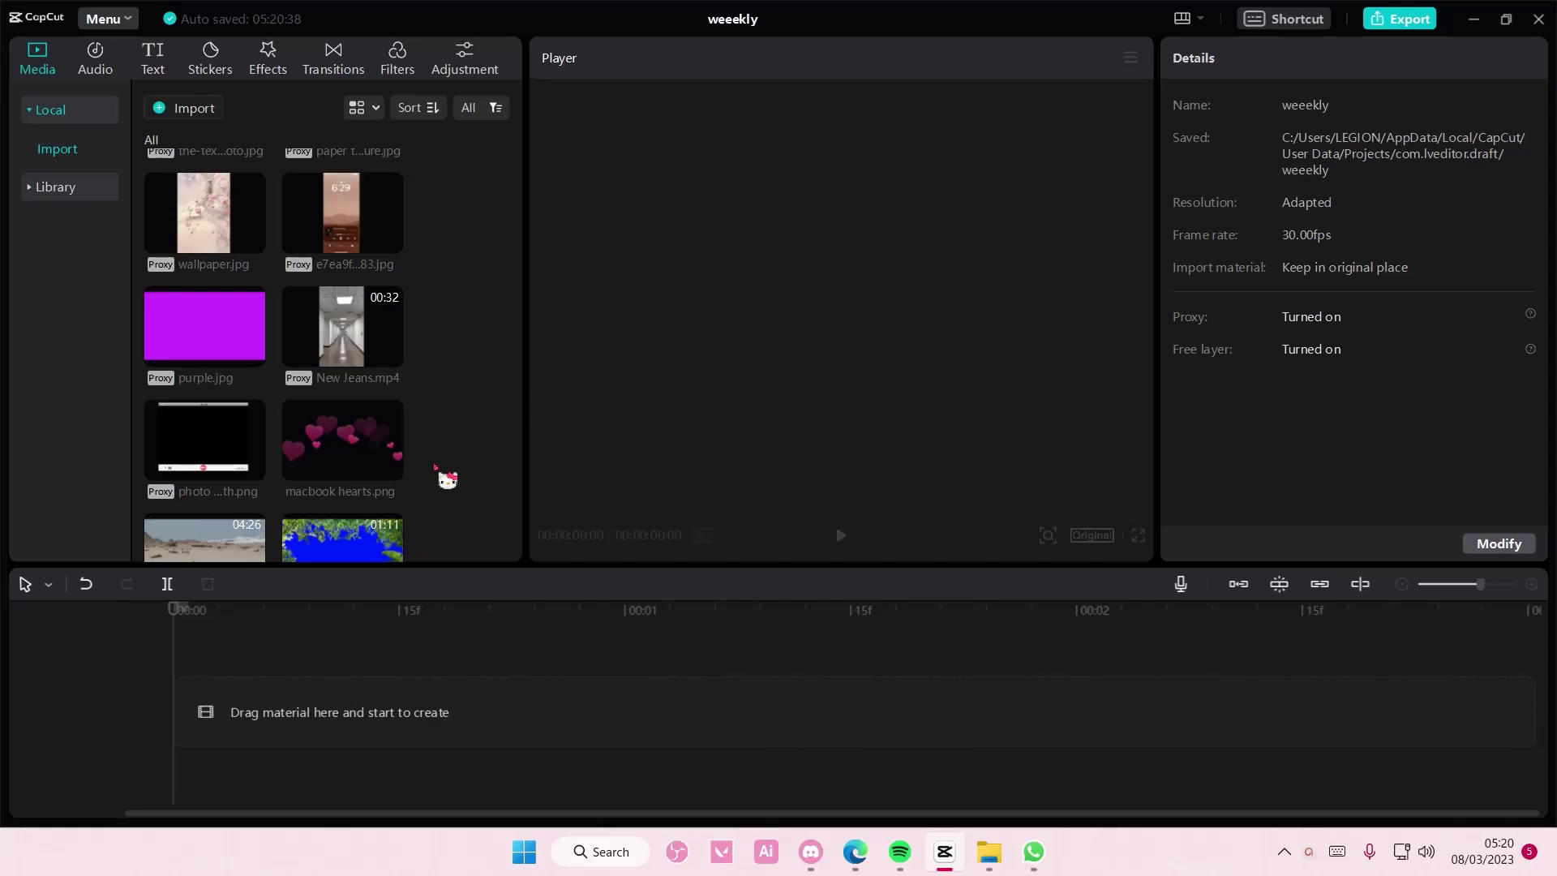
scroll(448, 477, down, 3)
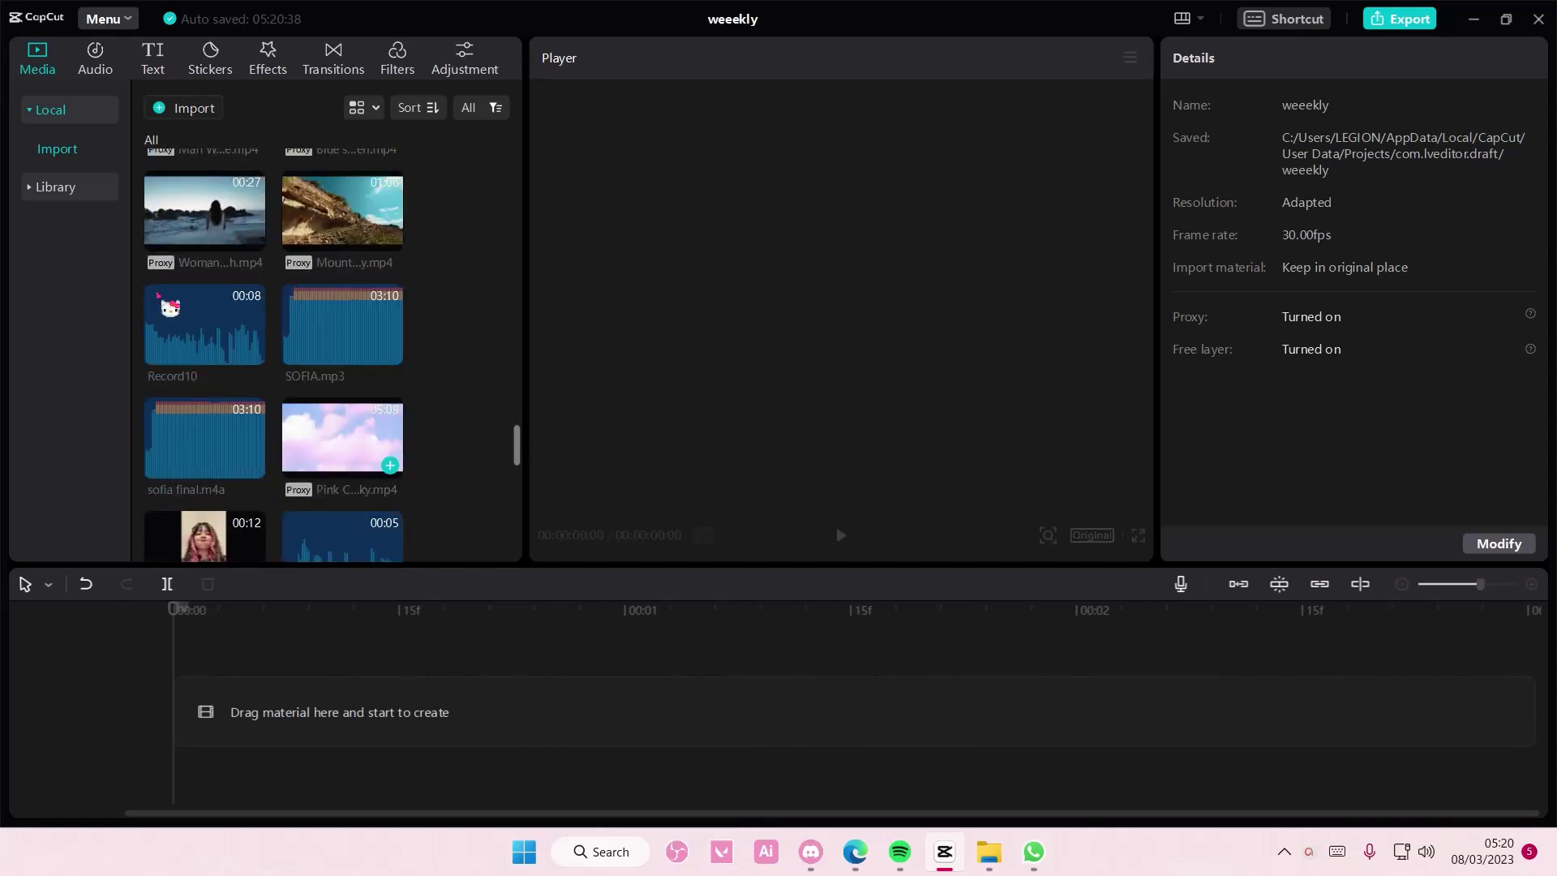
Add the plain white B&W library clip to the timeline at full-frame scale and select it.
click(73, 187)
click(258, 185)
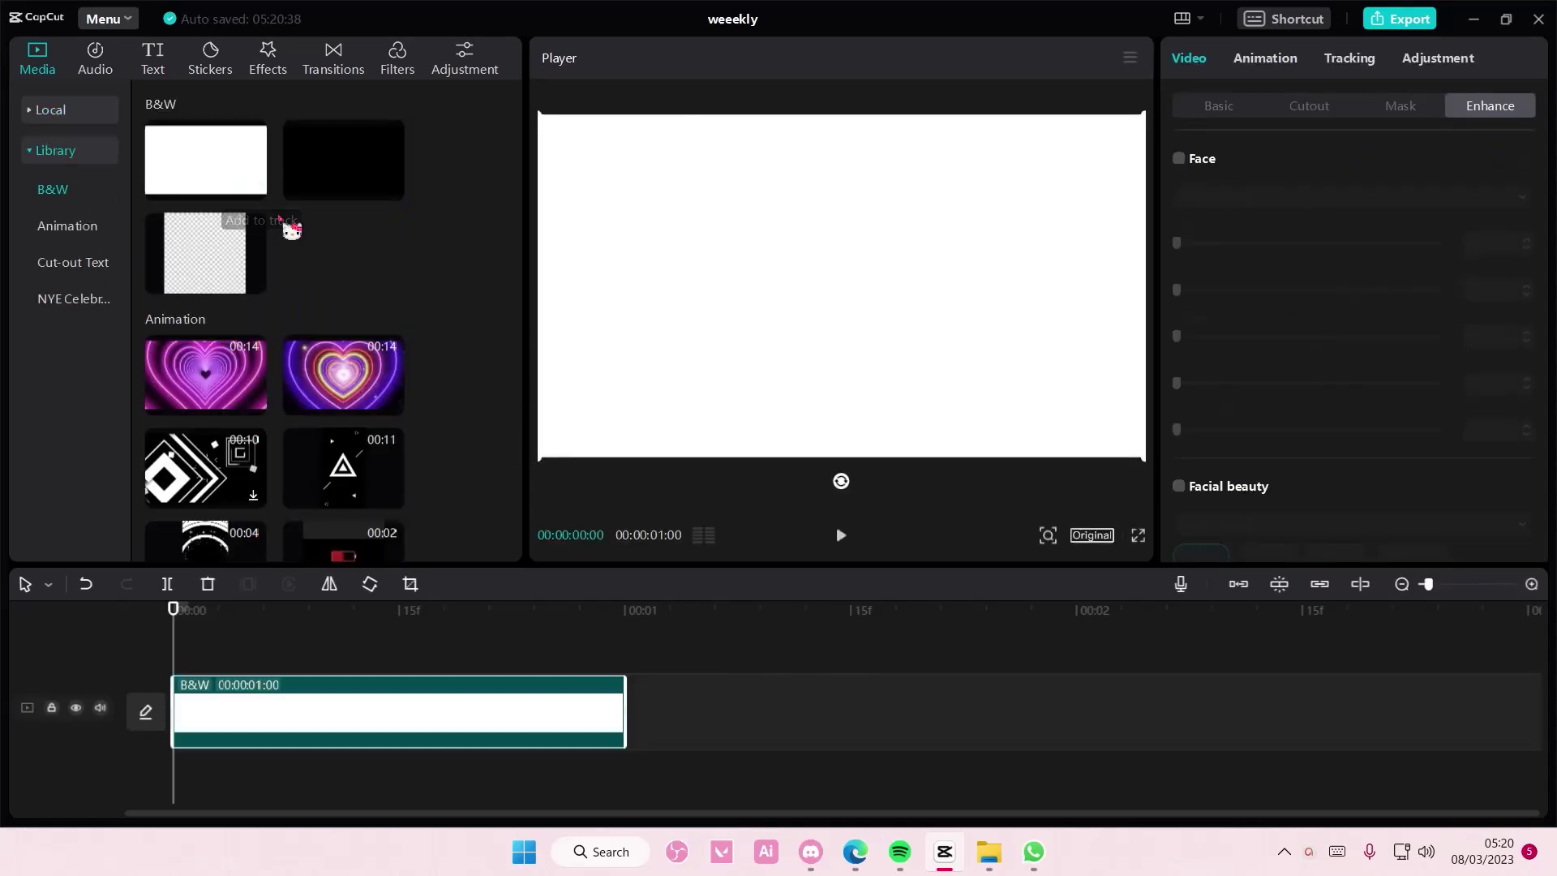
mouse_move(839, 280)
mouse_down()
mouse_move(745, 311)
mouse_move(667, 392)
mouse_up()
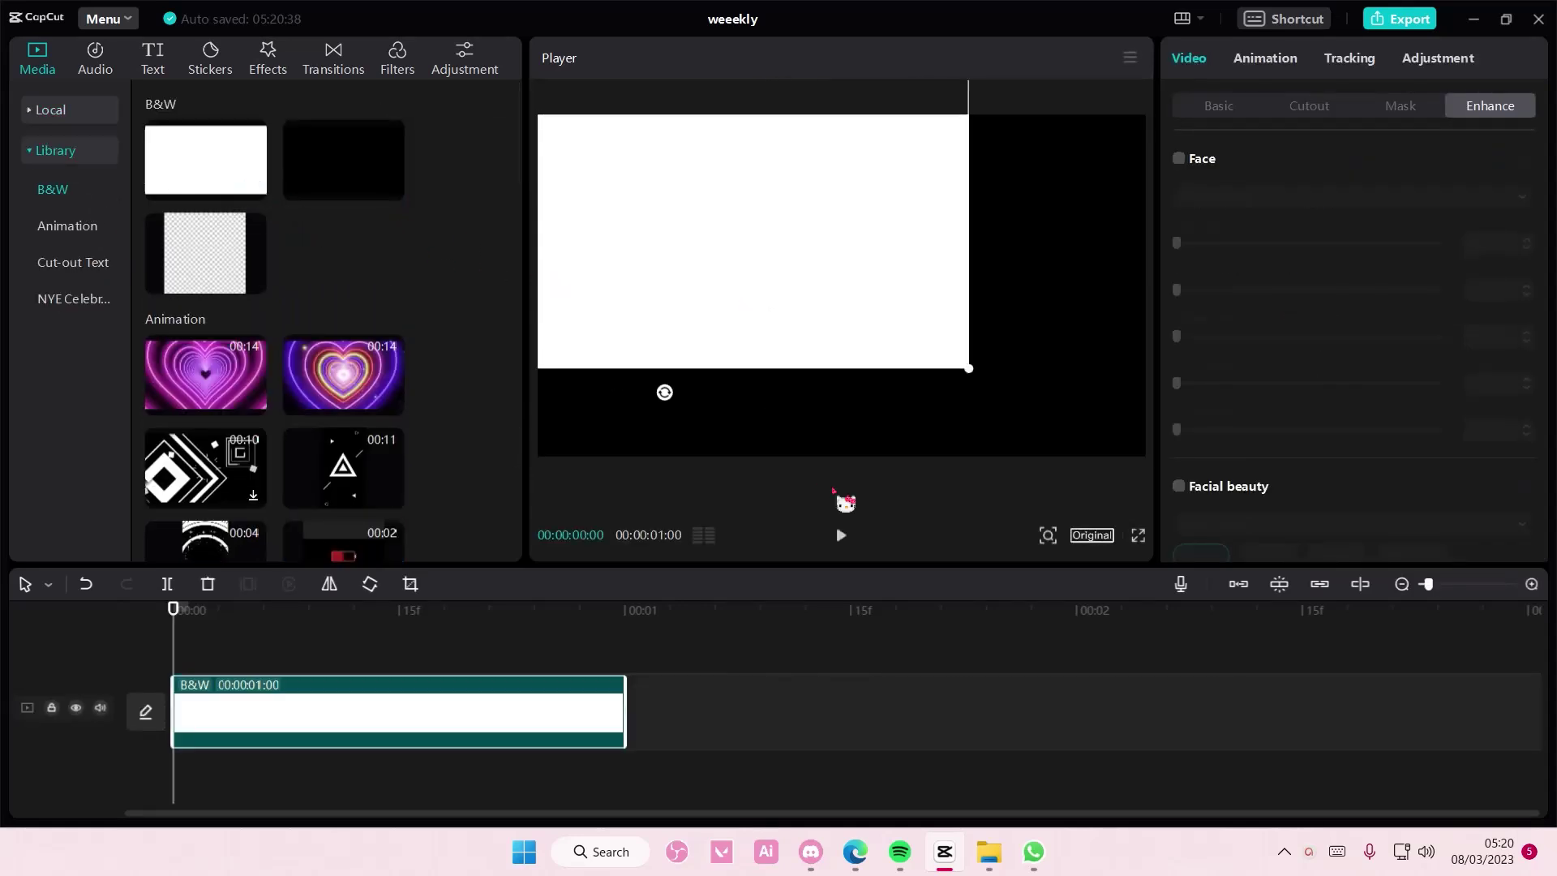
key(Delete)
mouse_move(205, 159)
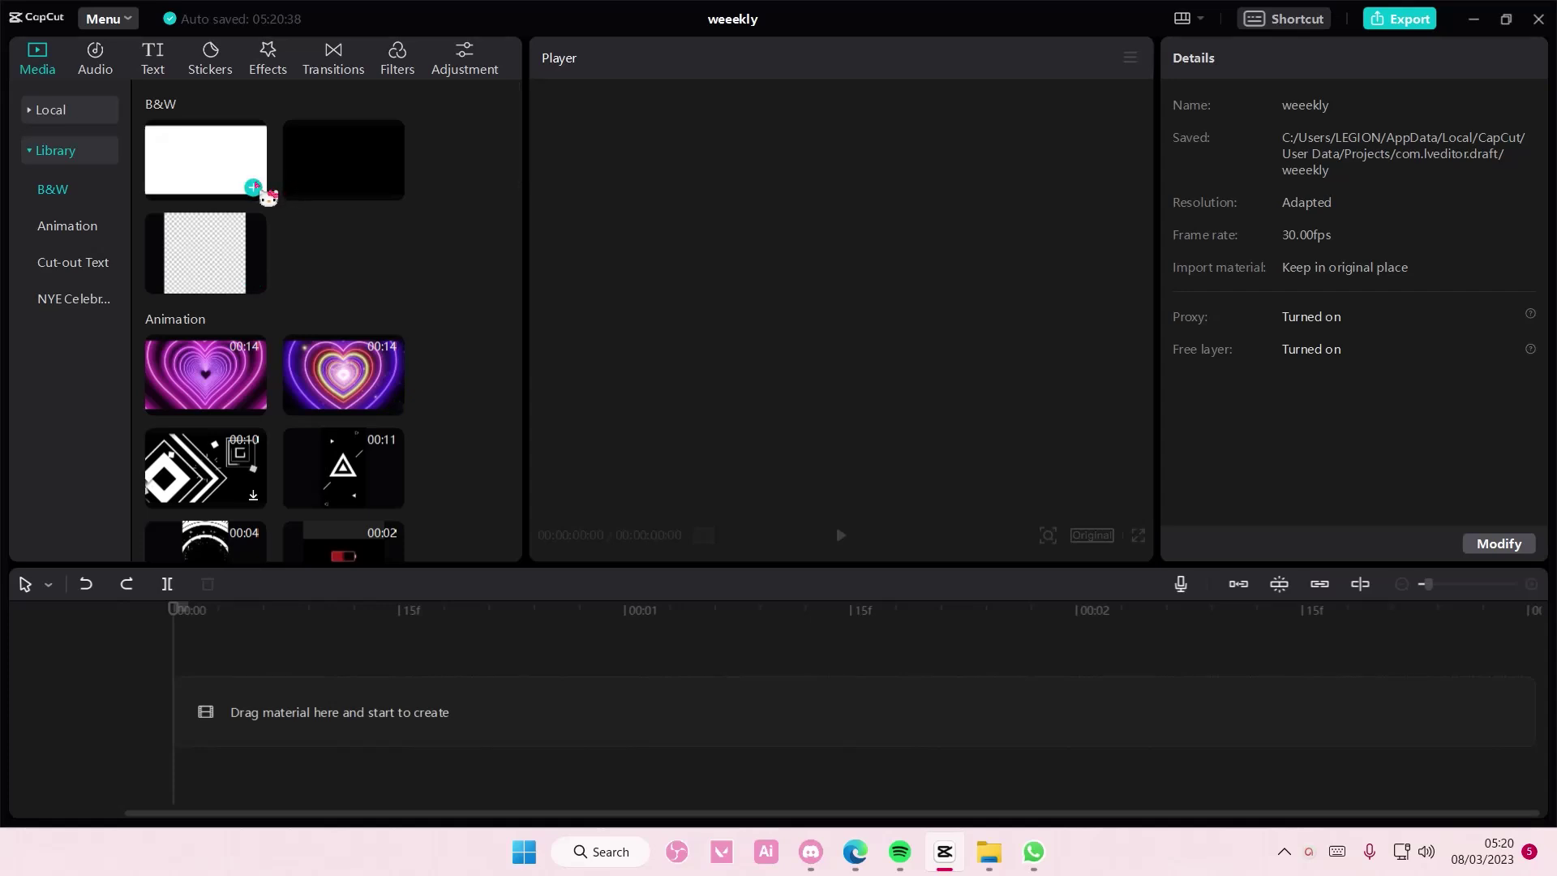
click(253, 187)
click(1218, 107)
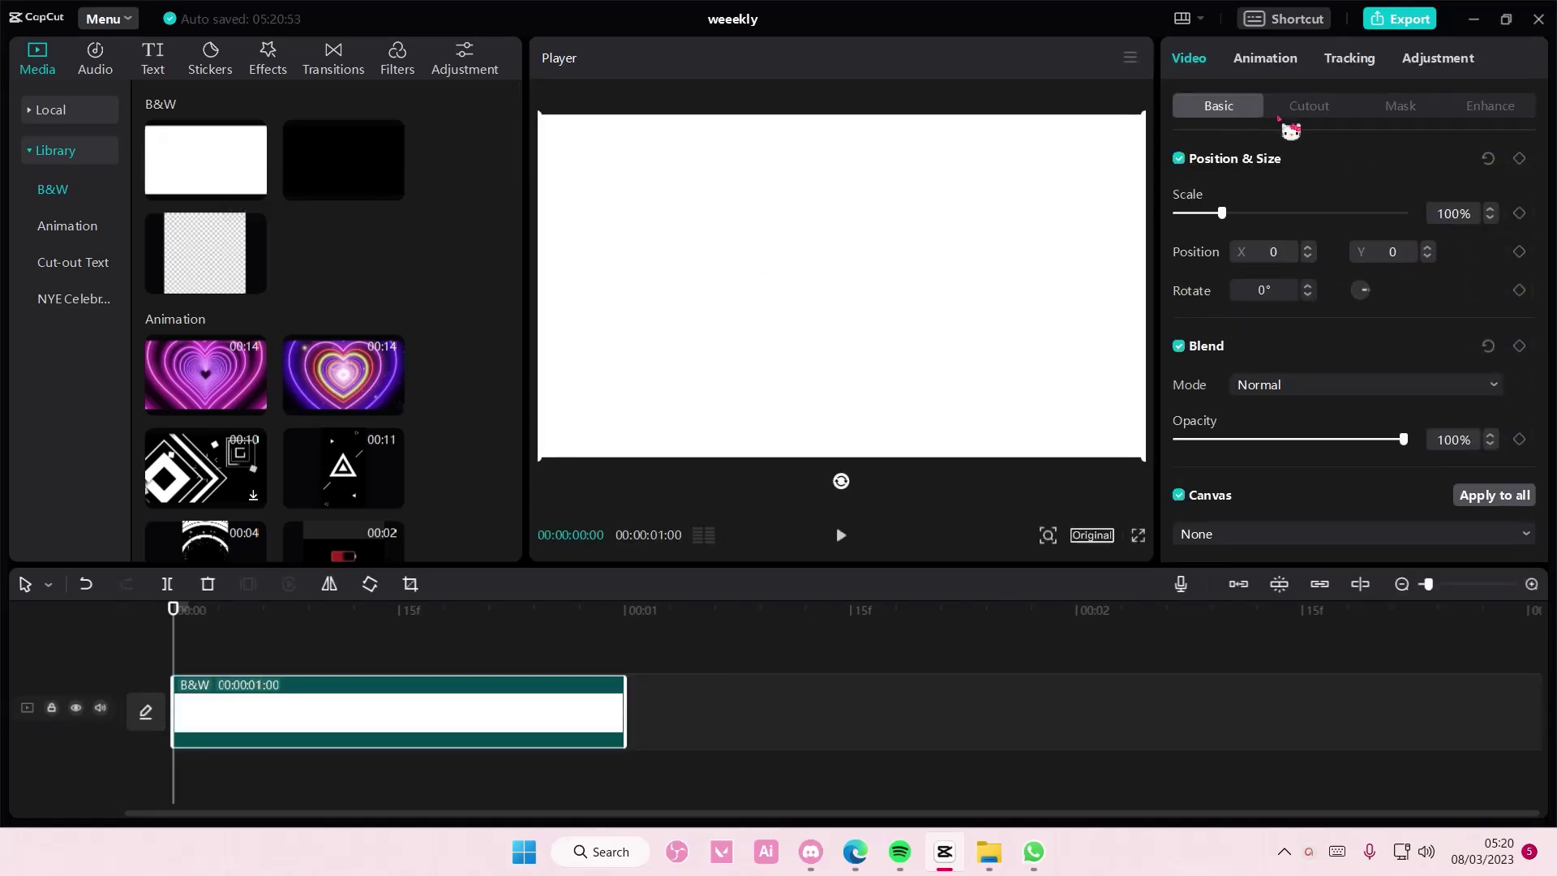
Give the white clip an inverted rectangle mask, about 1841×1011, with corners rounded to 16.
click(1400, 106)
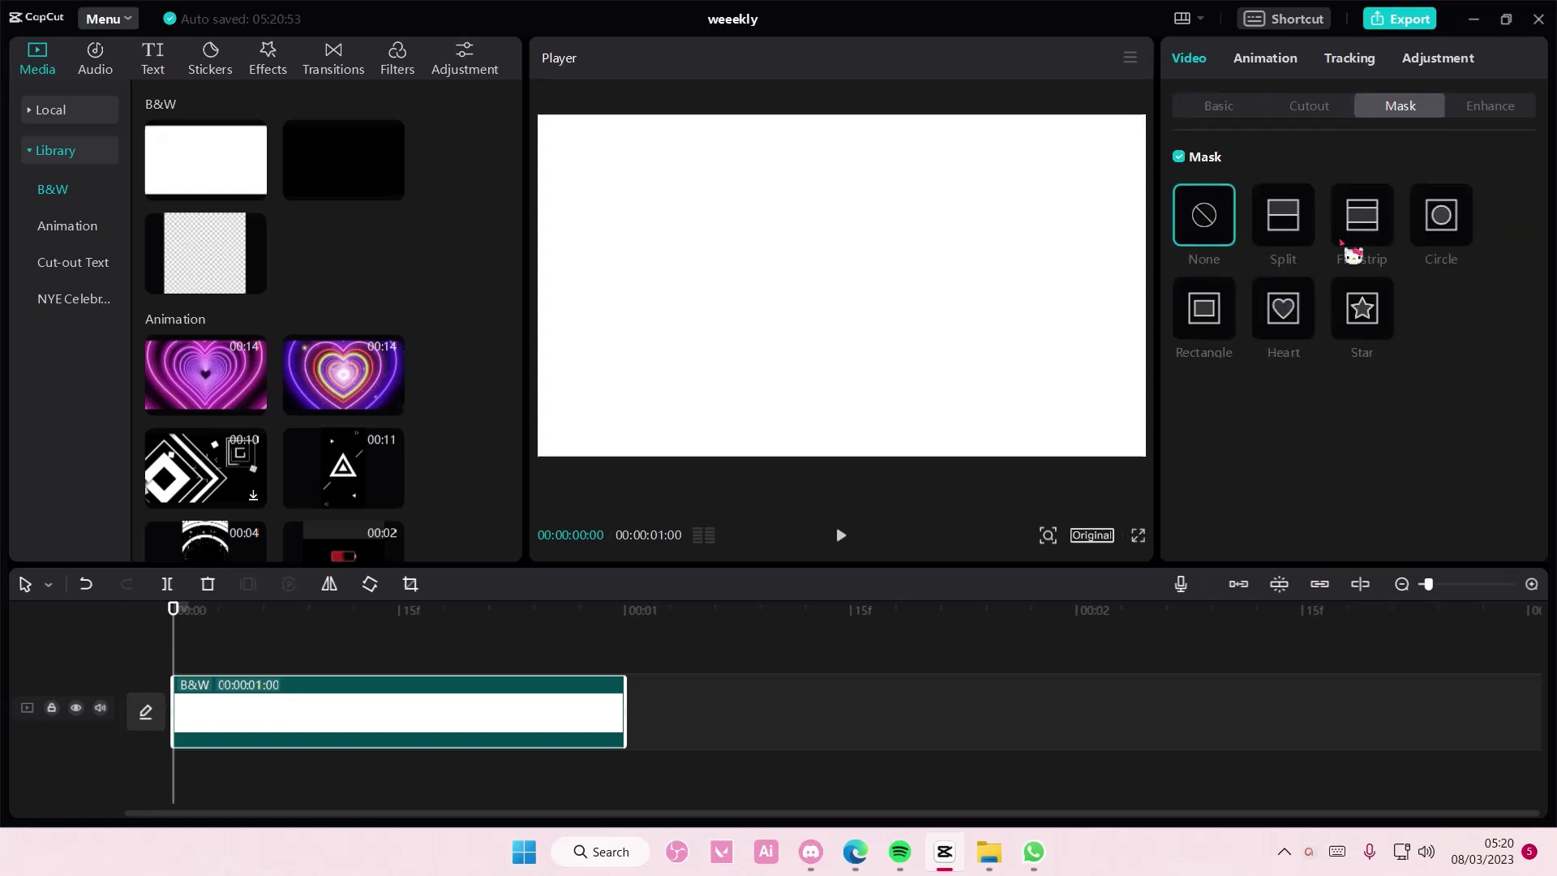
click(1211, 314)
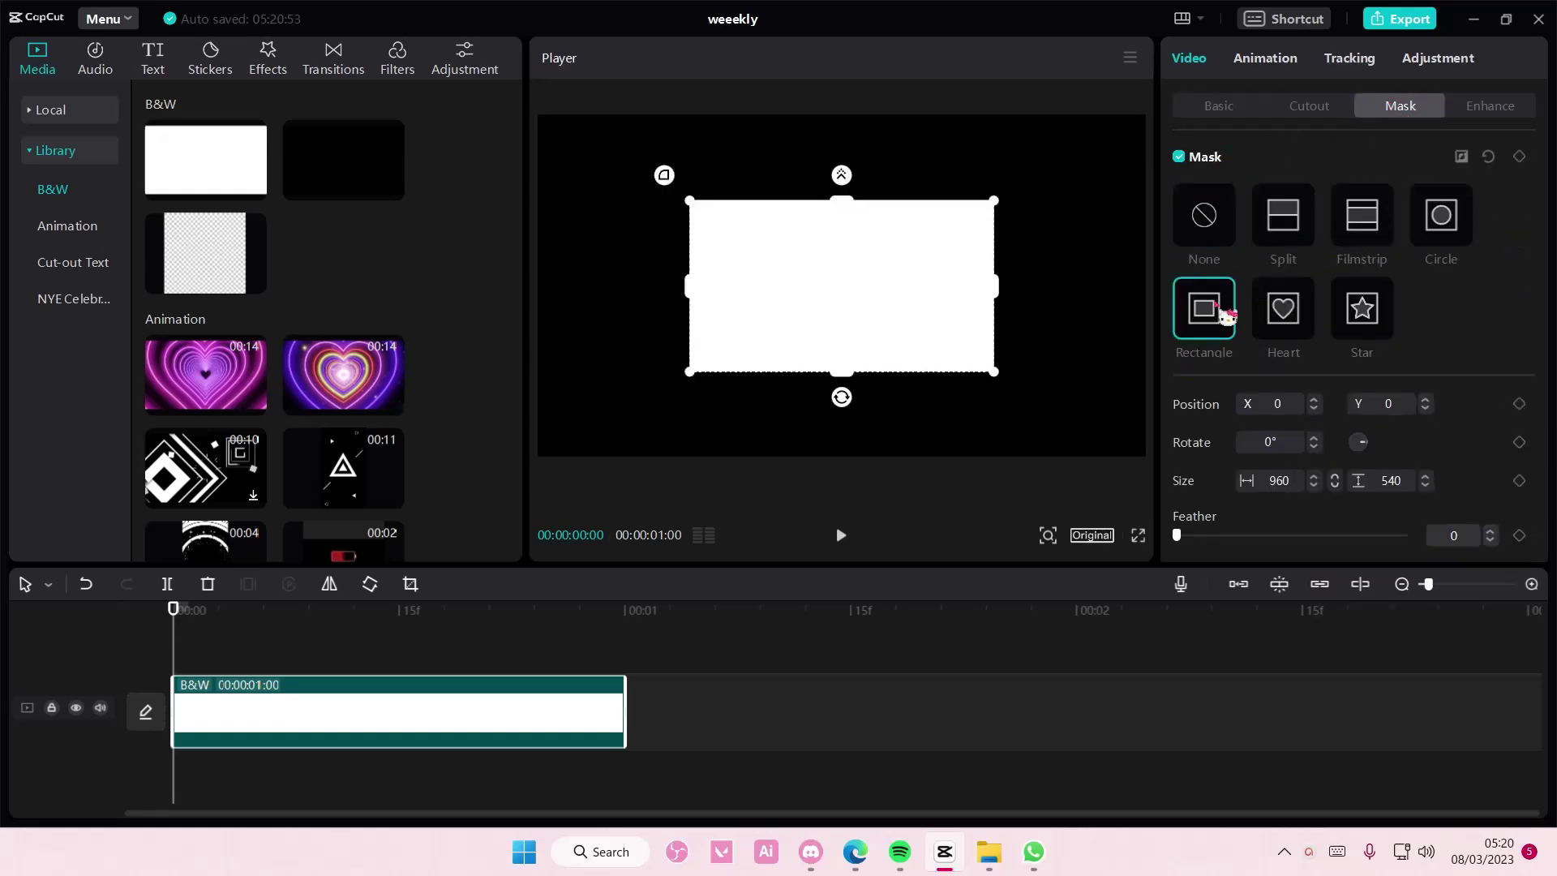
click(1462, 156)
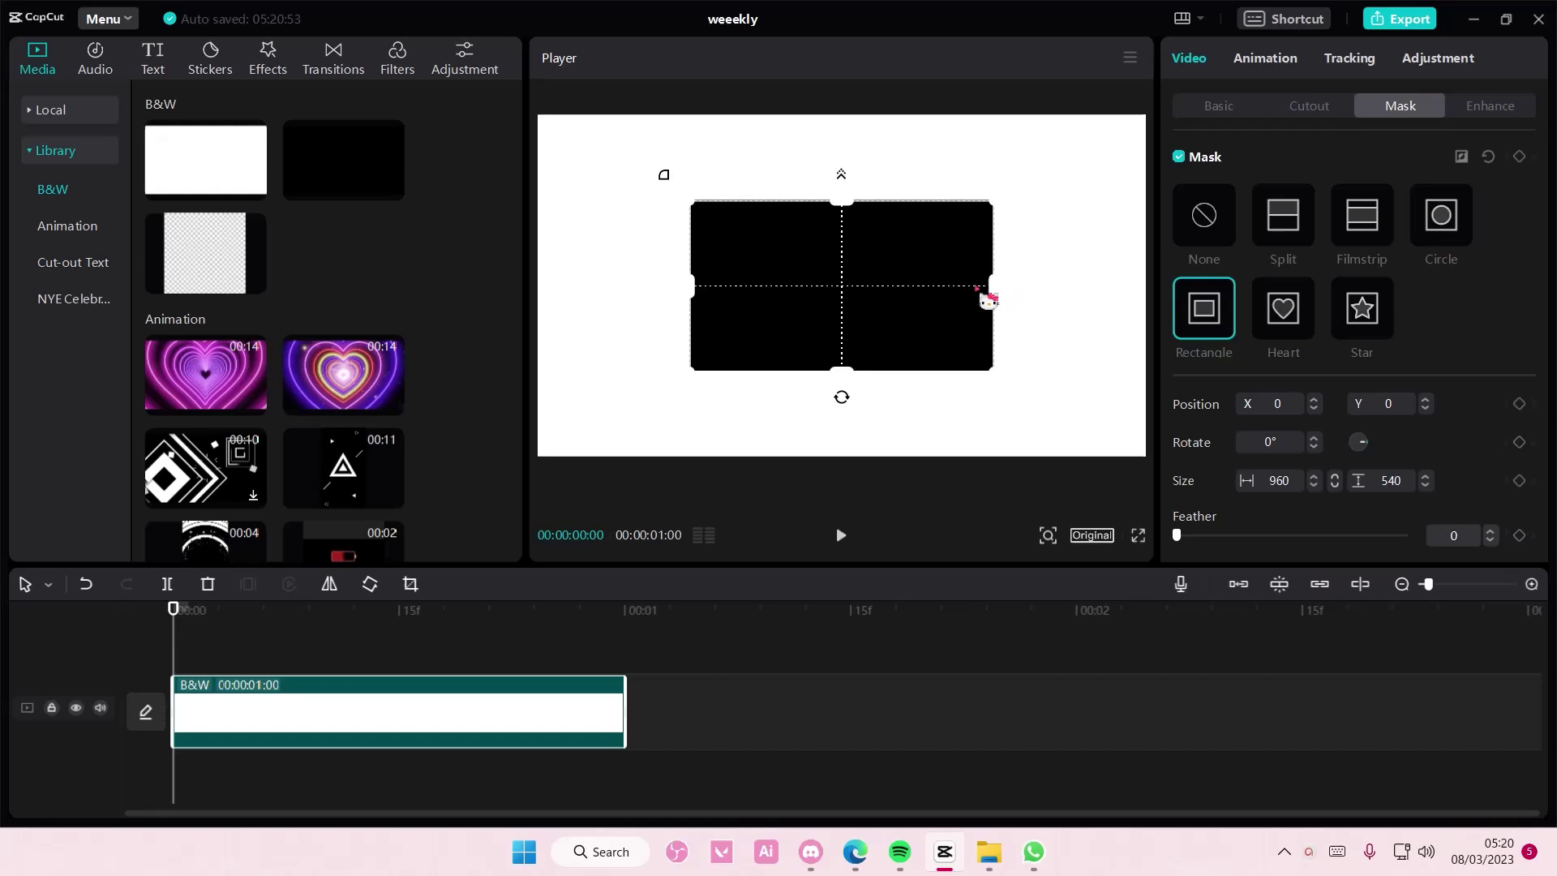
drag(995, 288, 1143, 308)
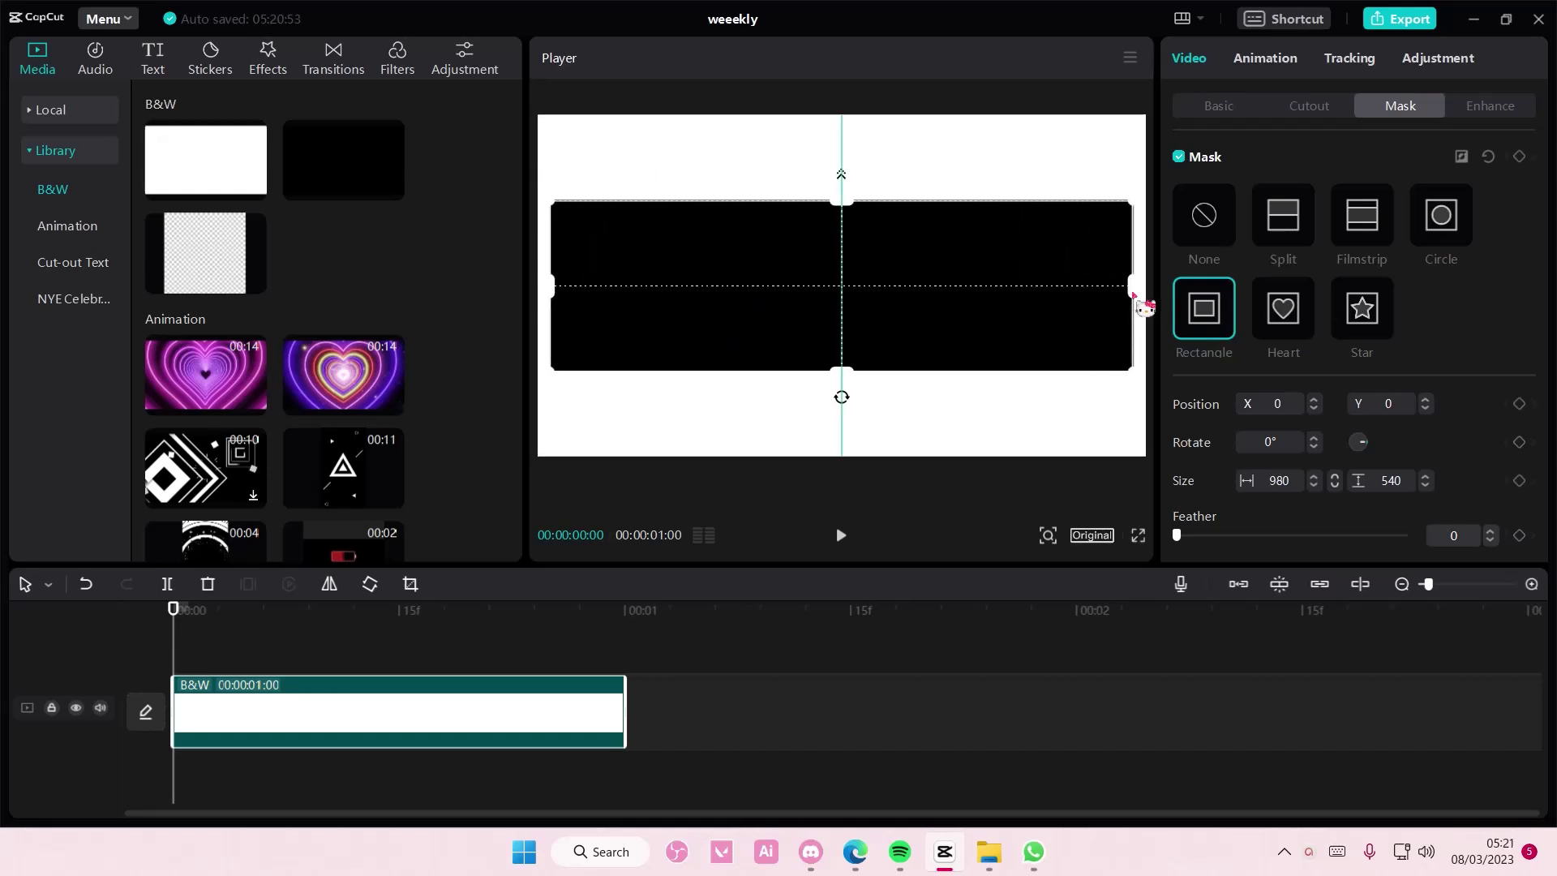
drag(842, 368, 865, 458)
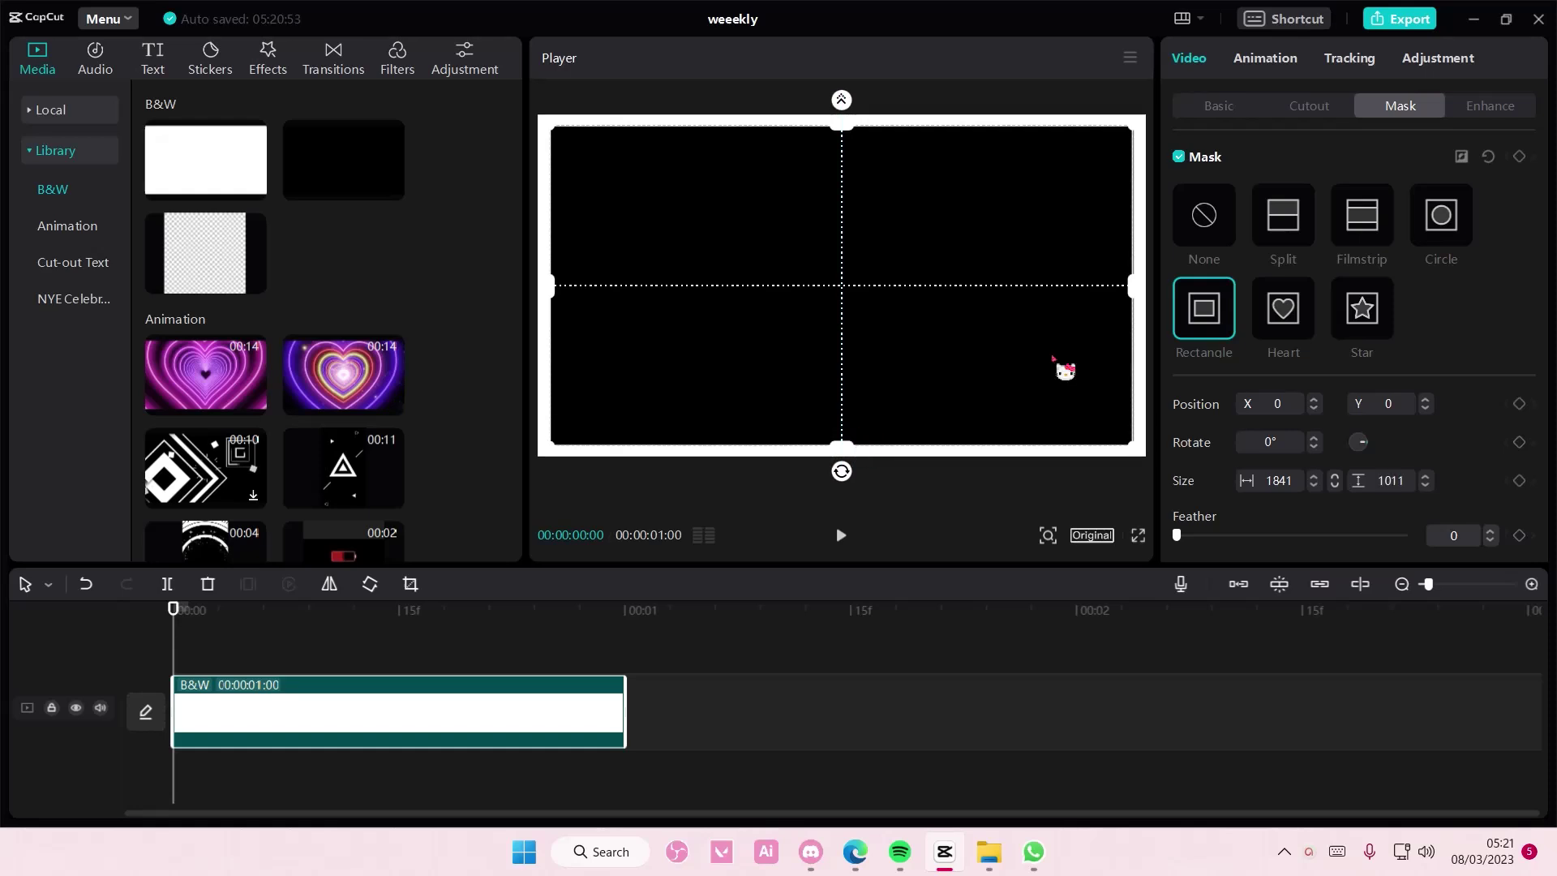
scroll(1224, 496, down, 1)
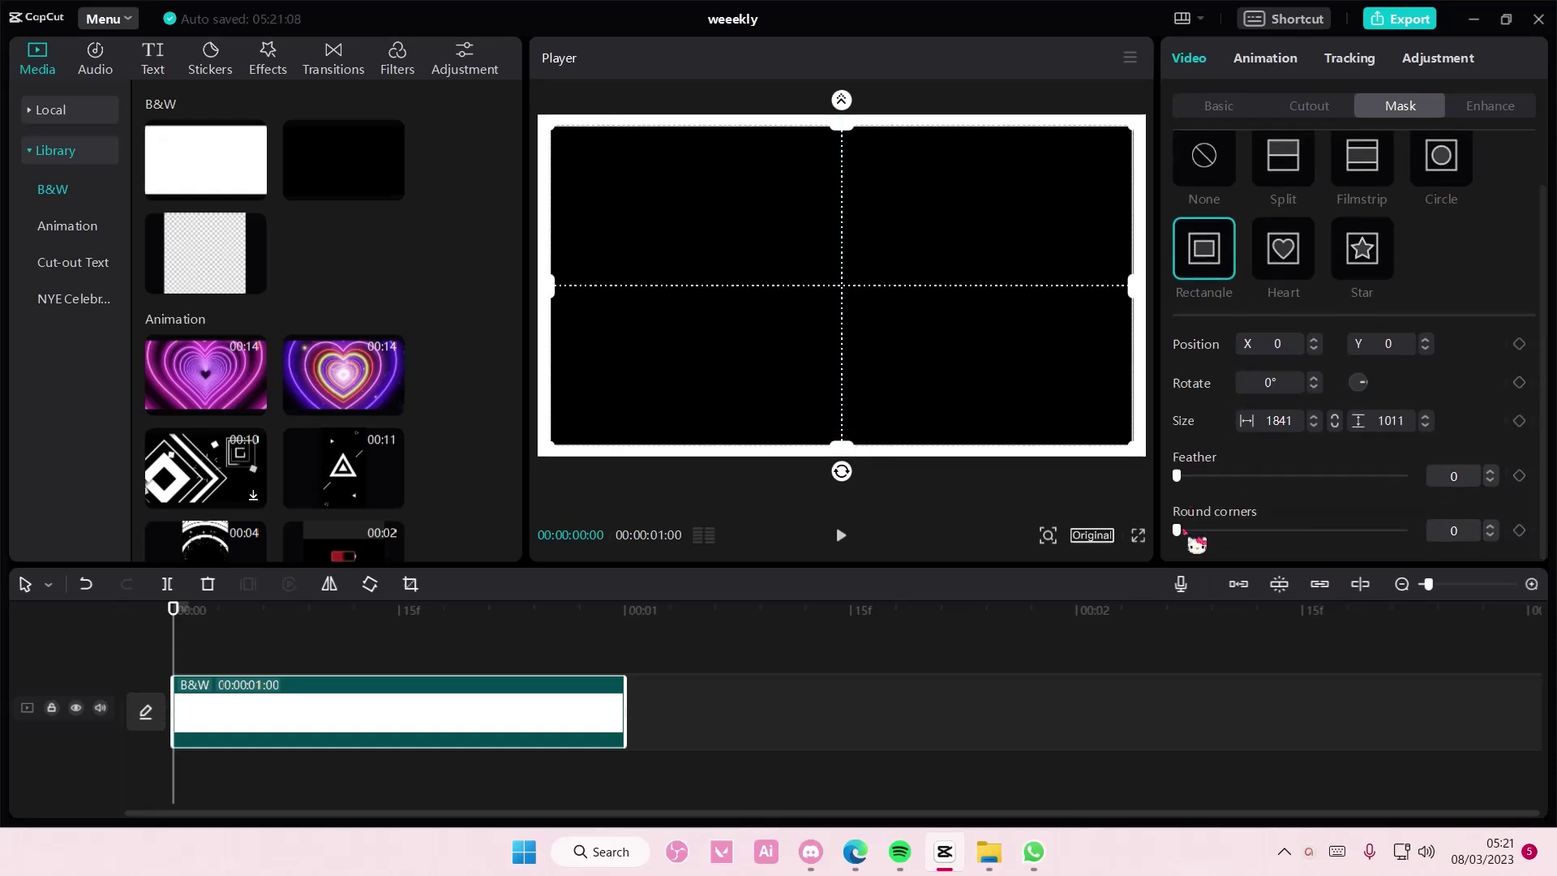
drag(1178, 532, 1213, 531)
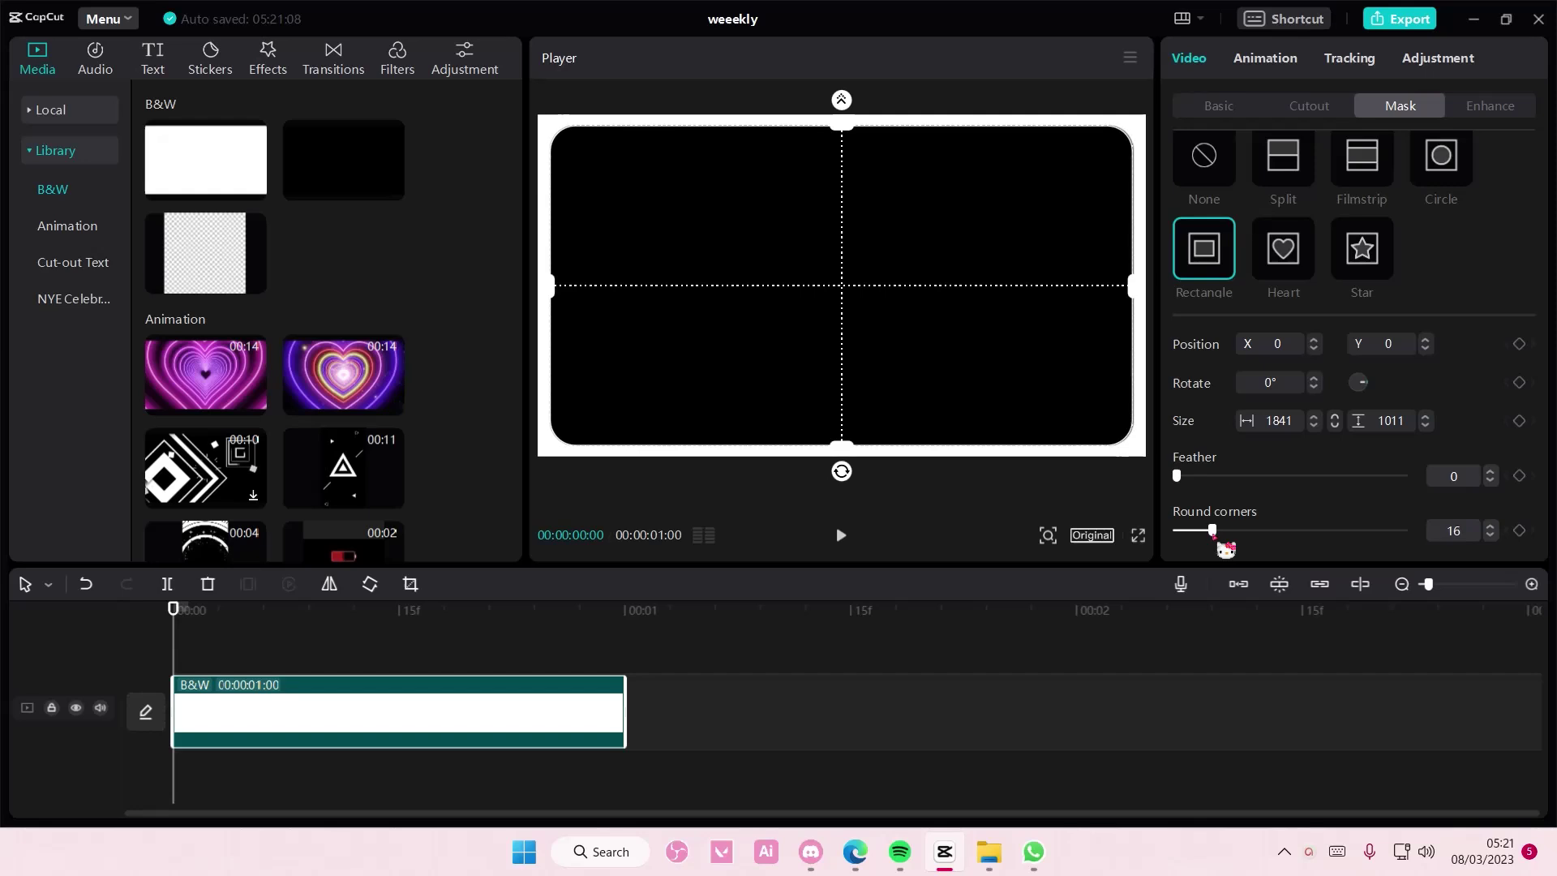
Add another circle-masked white clip, moved to the lower-left and flattened into an ellipse.
click(536, 656)
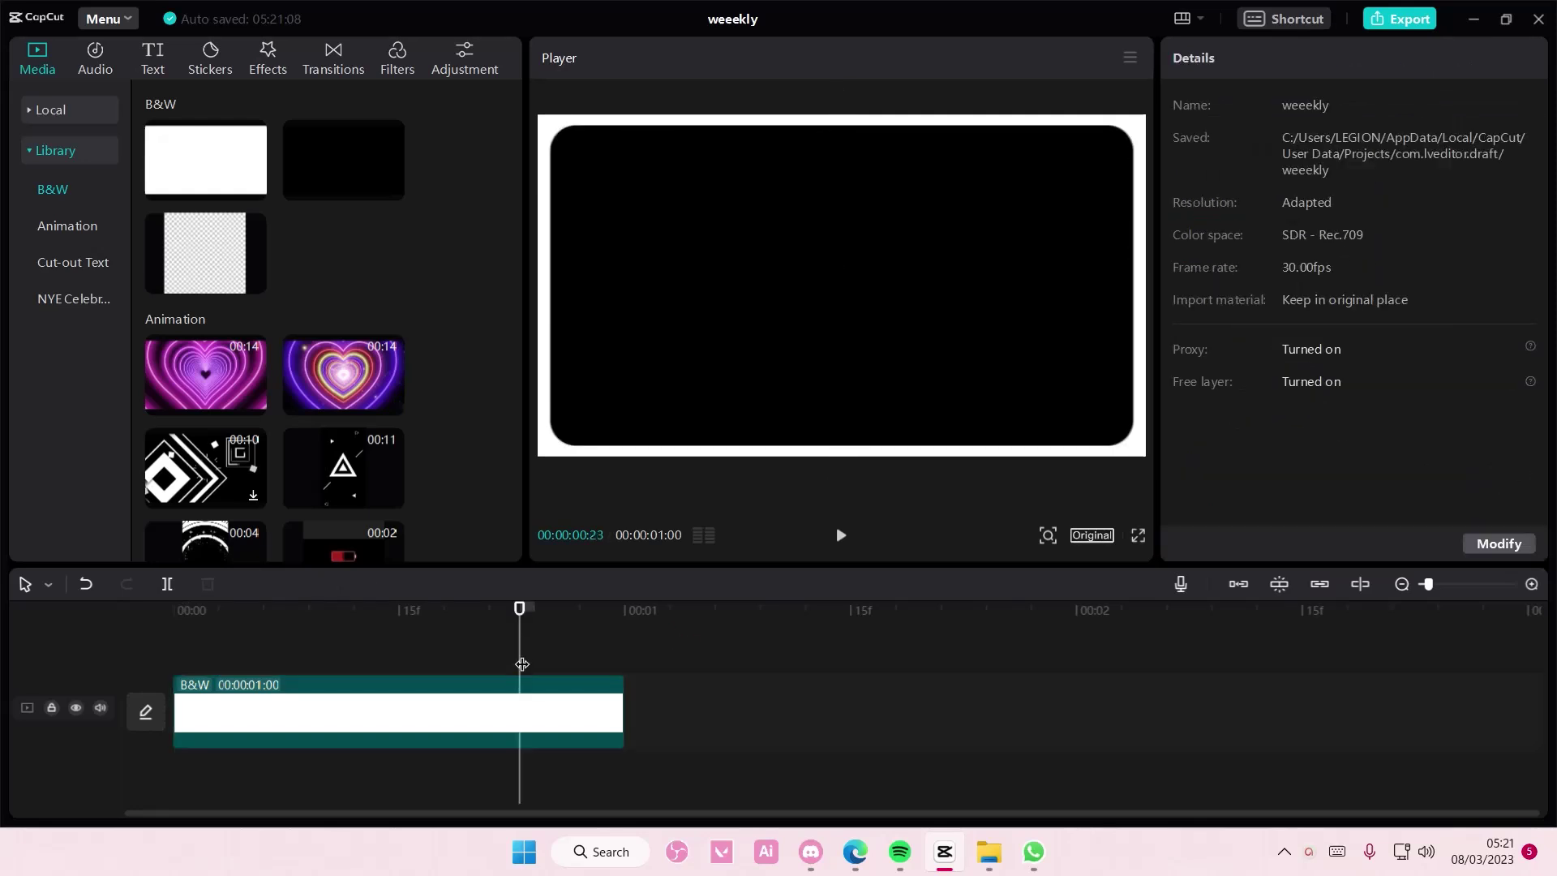
click(255, 189)
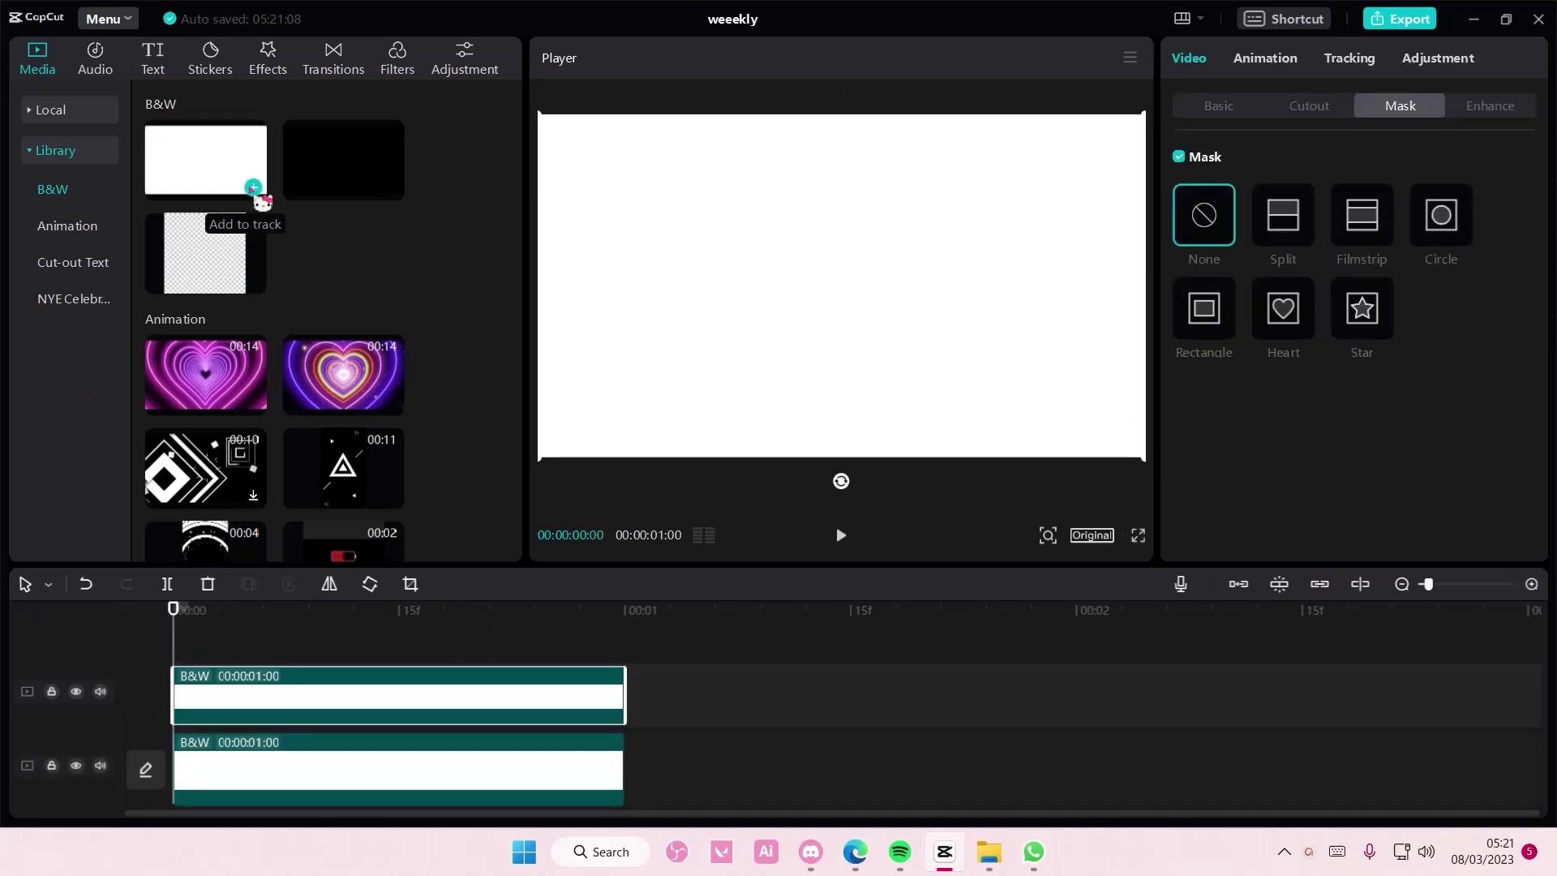
click(1441, 219)
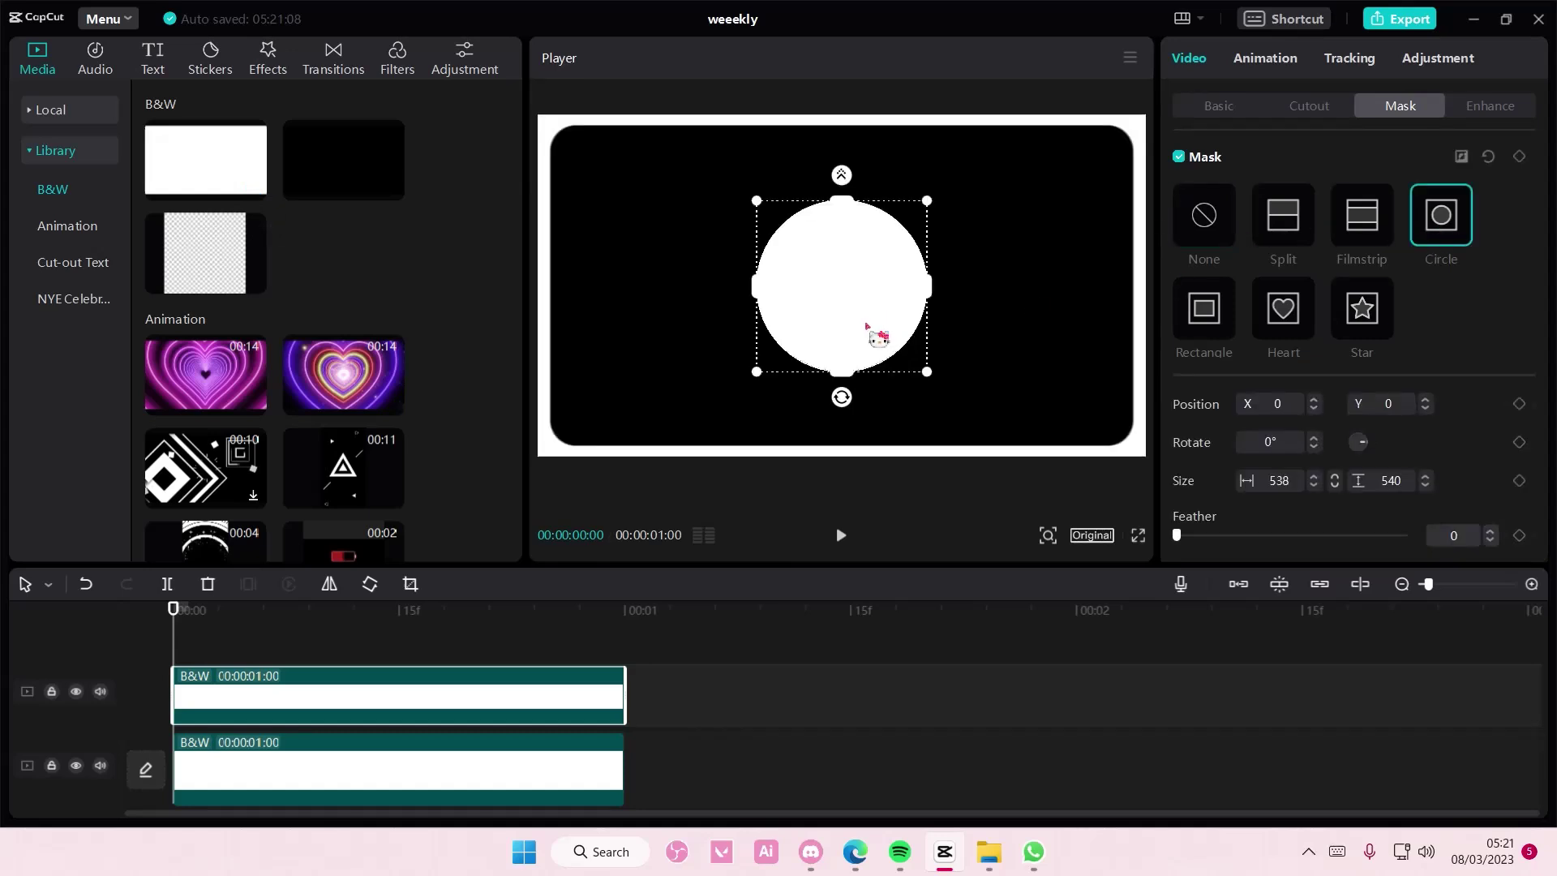
drag(877, 335, 660, 401)
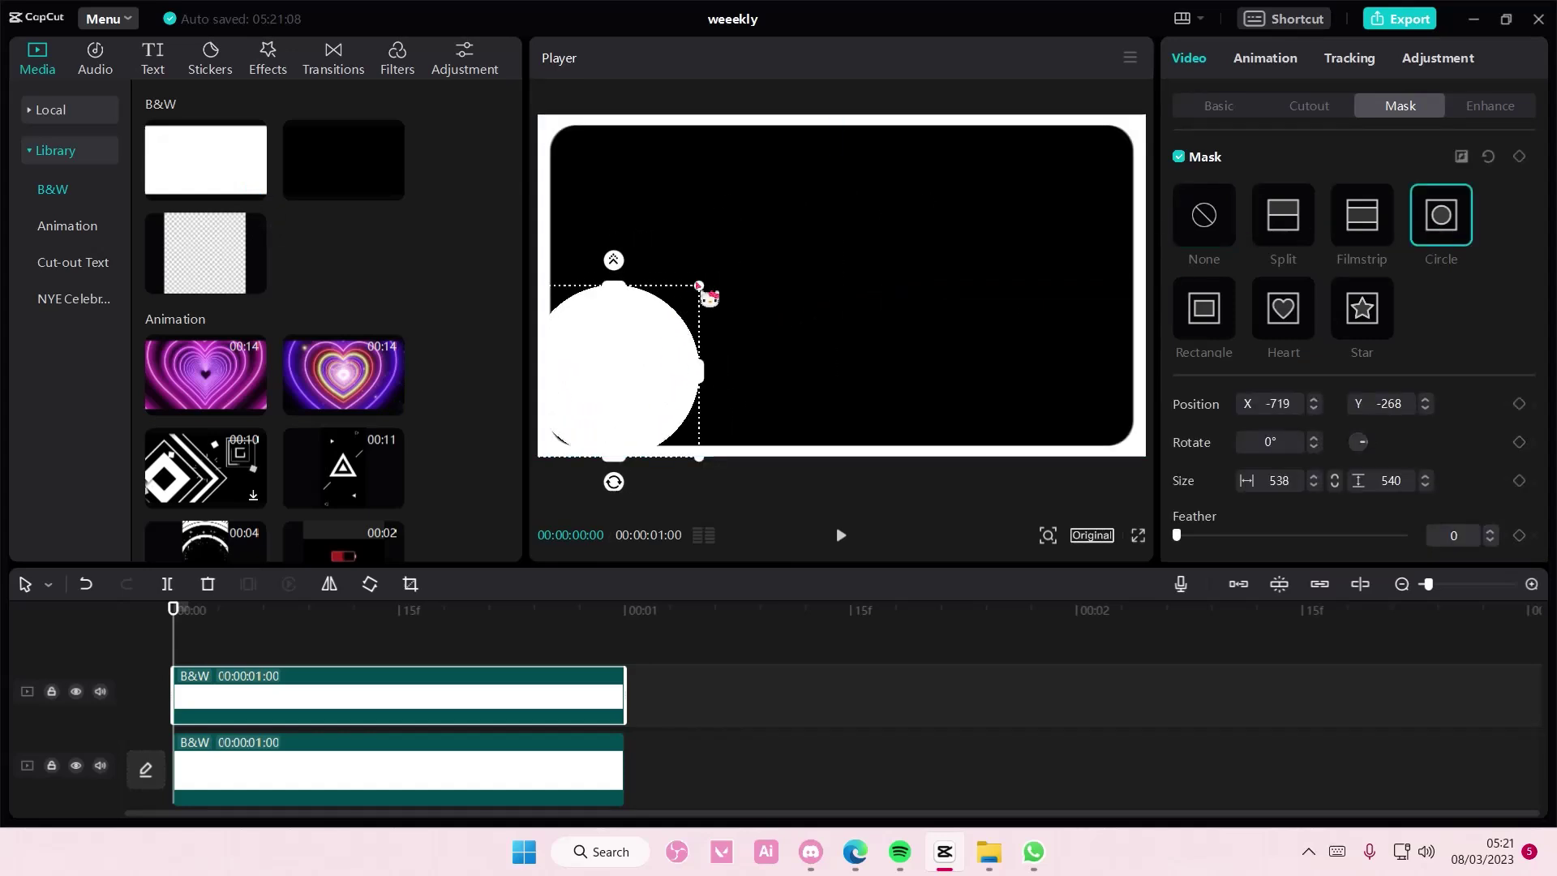
mouse_move(699, 289)
mouse_down()
mouse_move(690, 319)
mouse_move(632, 331)
mouse_move(648, 414)
mouse_move(631, 365)
mouse_up()
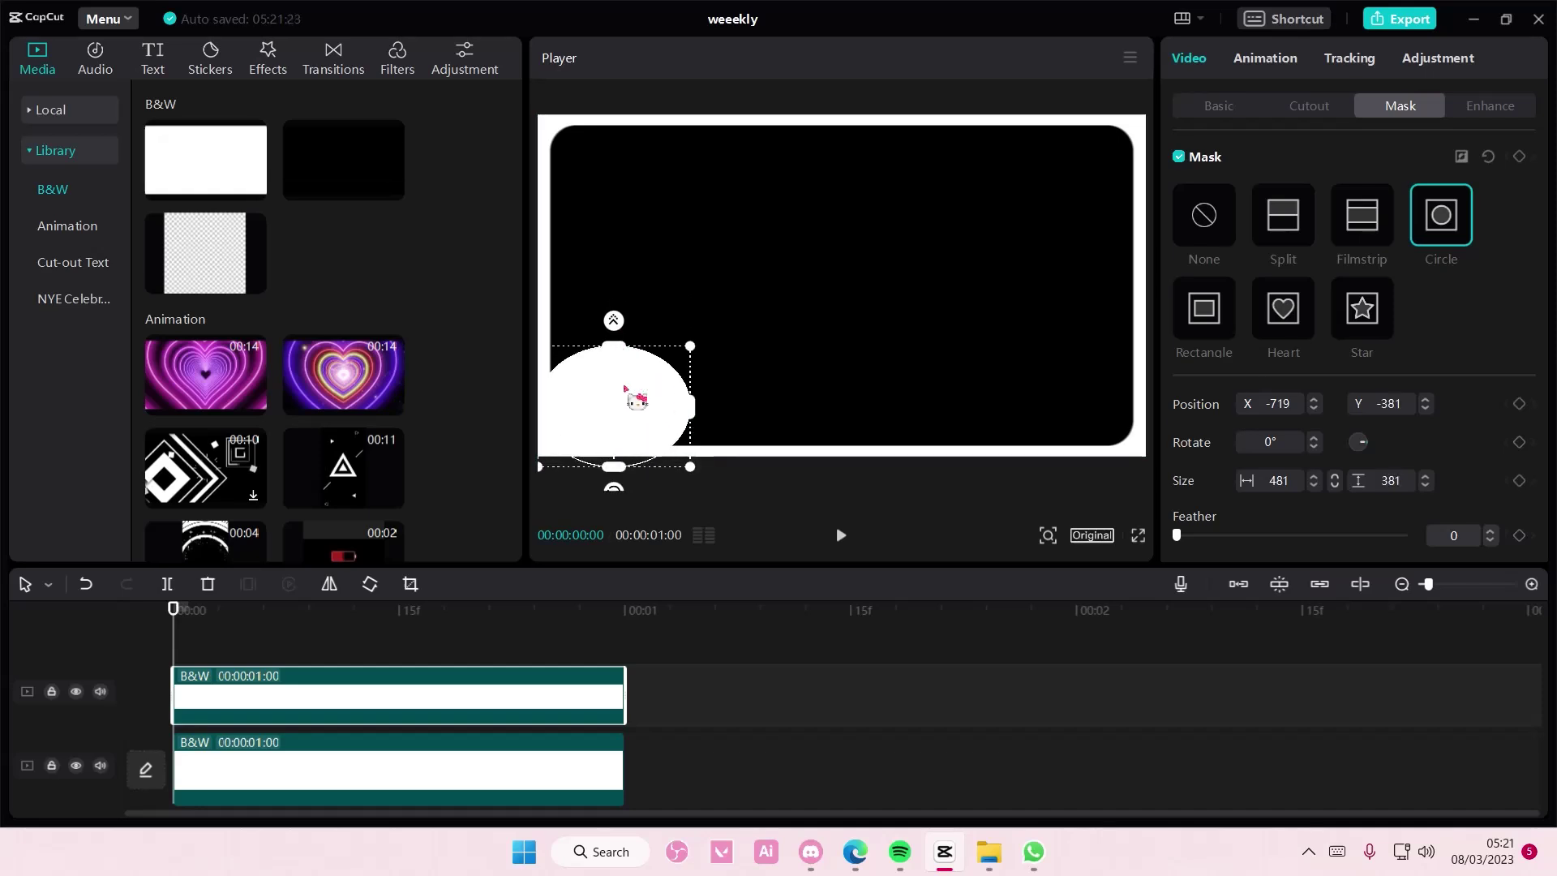
Make the ellipse taller and place a second cloud circle beside it.
drag(613, 458, 614, 477)
drag(613, 359, 613, 344)
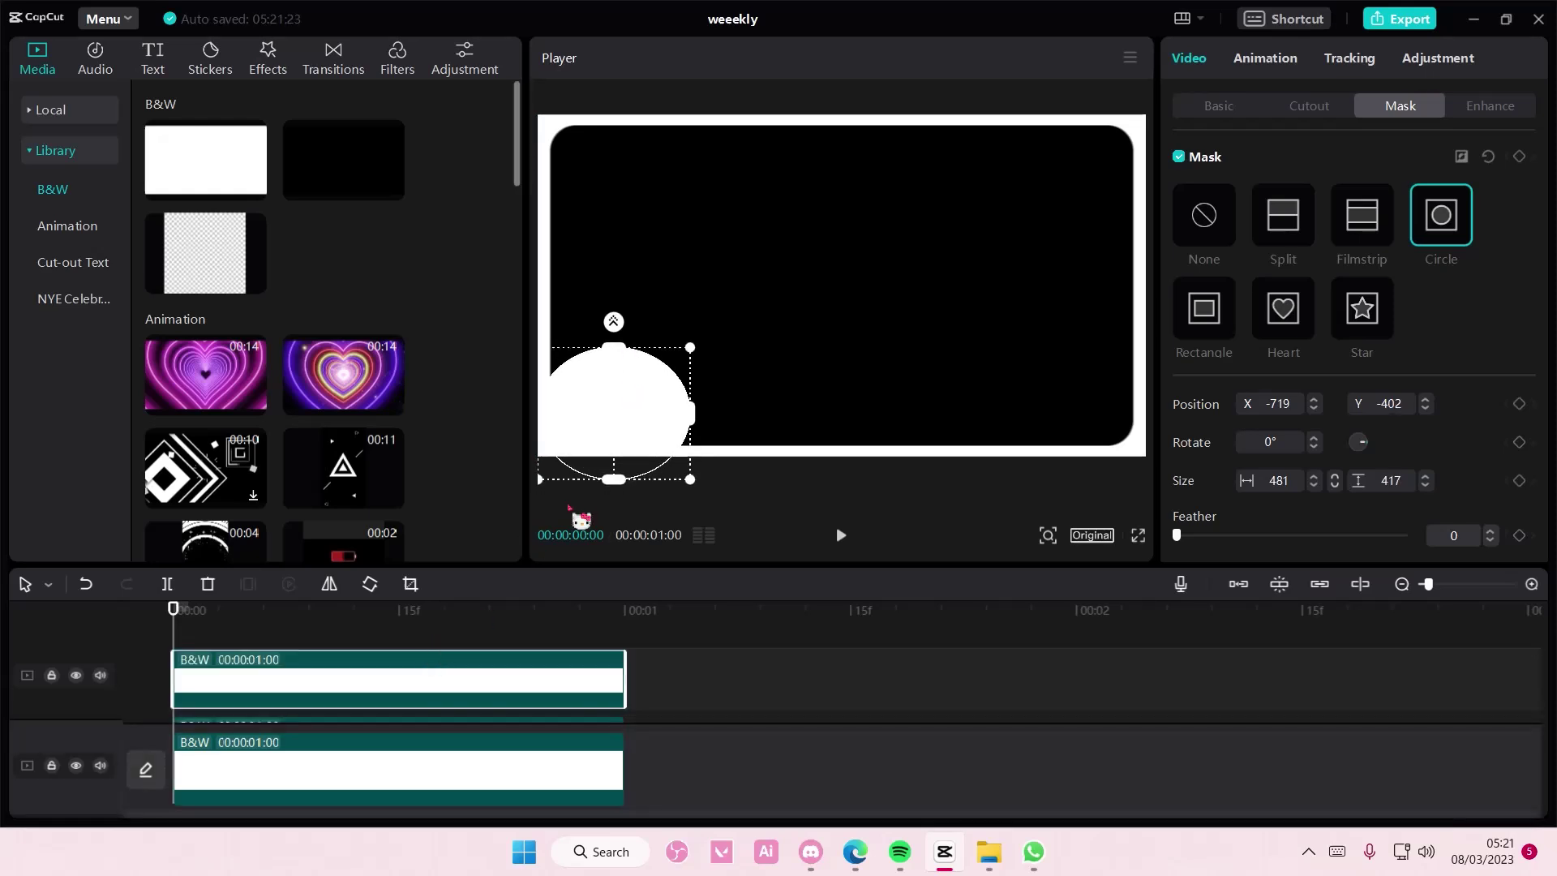
mouse_move(625, 453)
mouse_down()
mouse_move(770, 474)
mouse_move(764, 487)
mouse_move(864, 362)
mouse_up()
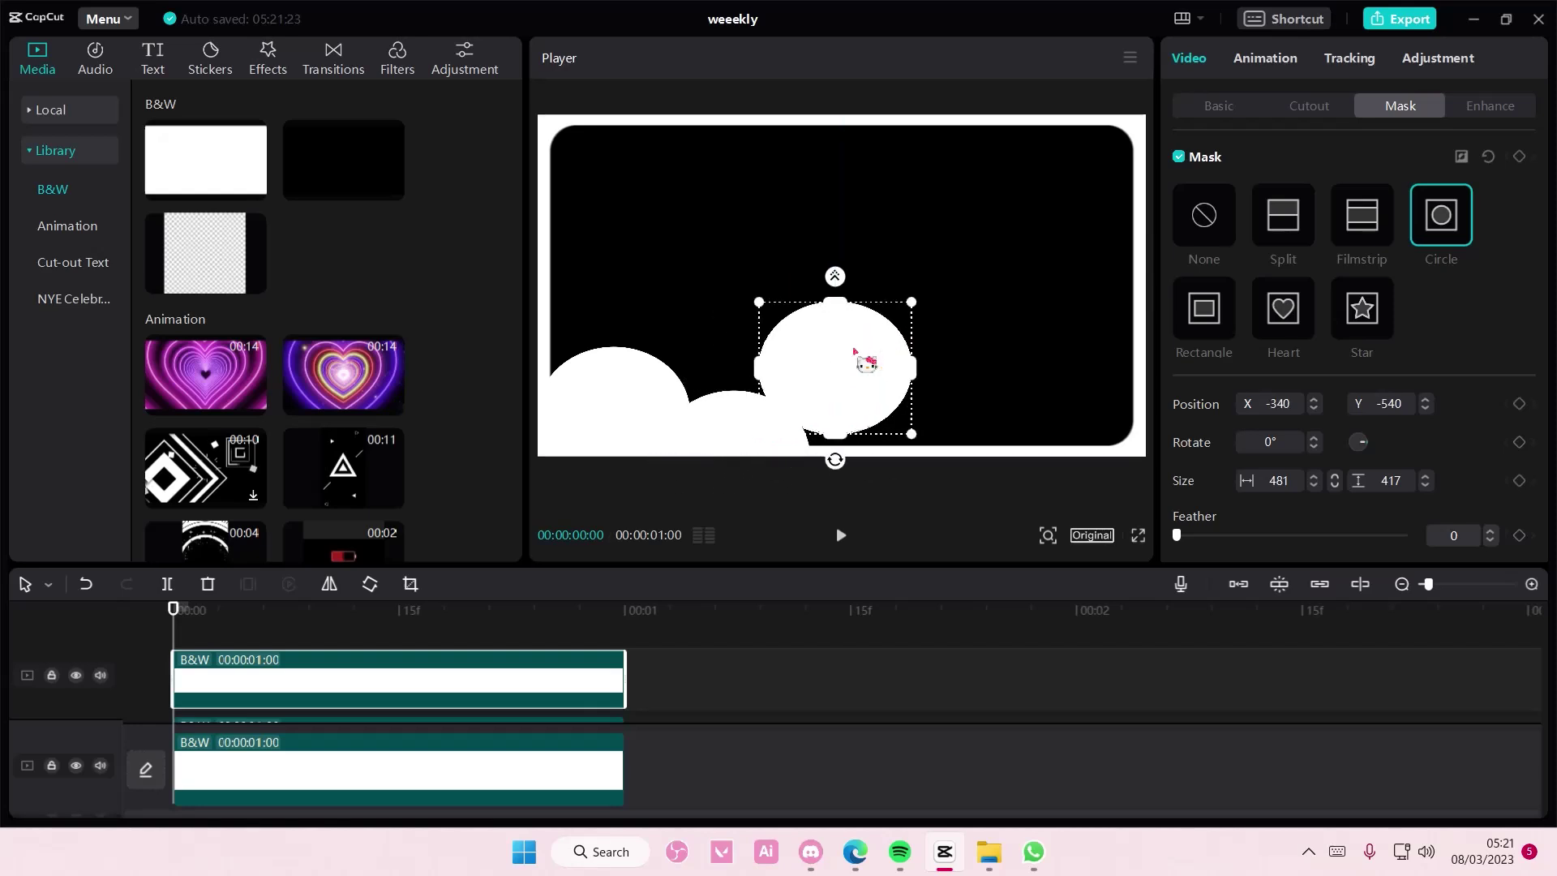
drag(865, 363, 866, 356)
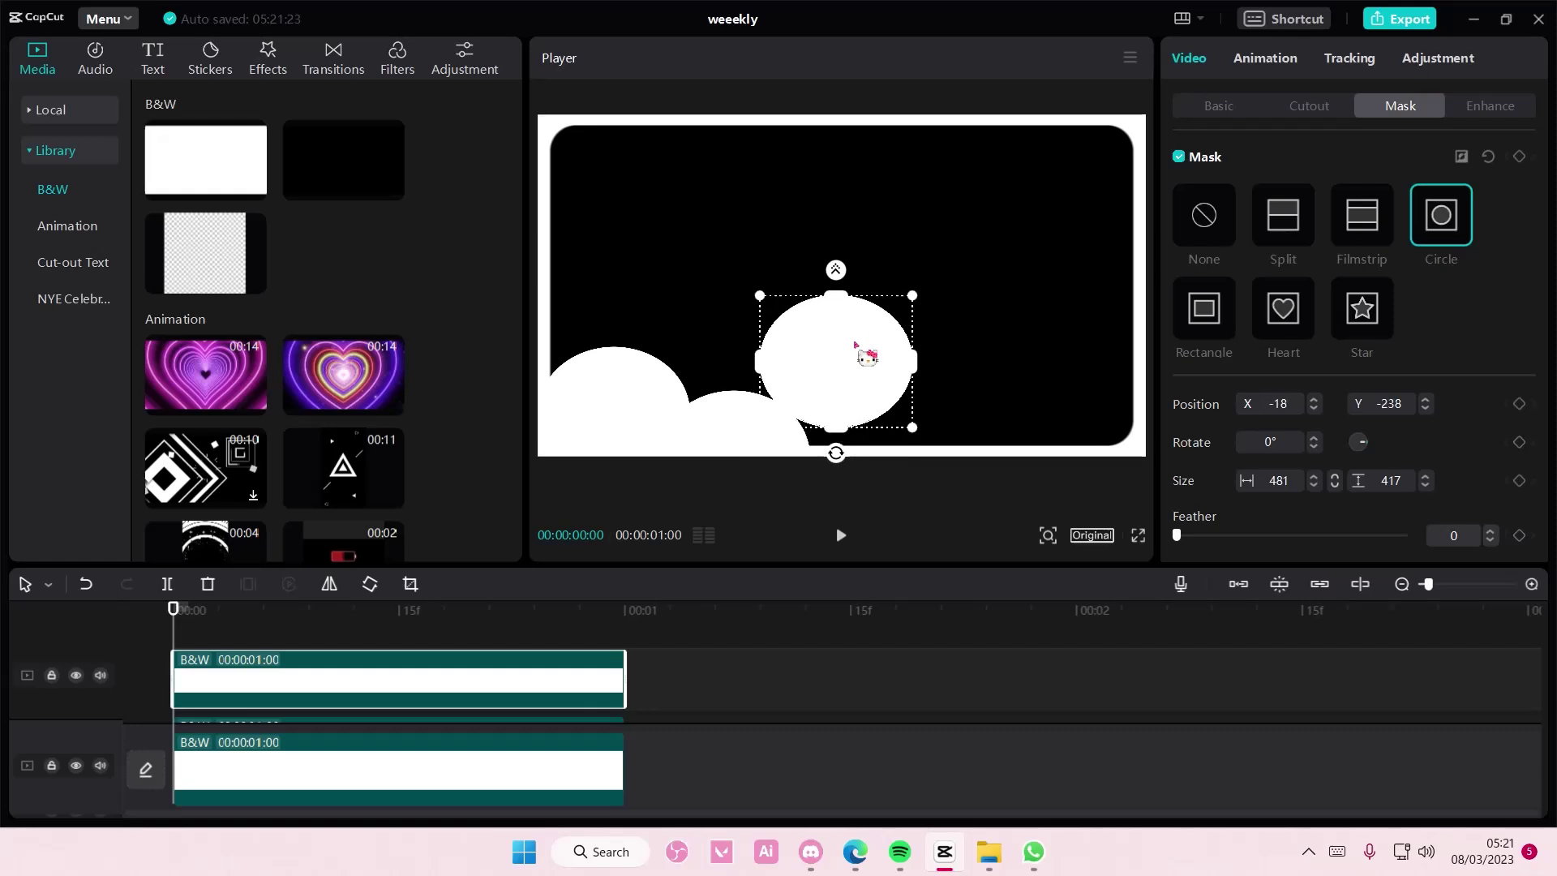
Set one circle among the clouds and move a third-track white circle into the cloud row.
drag(869, 451, 918, 469)
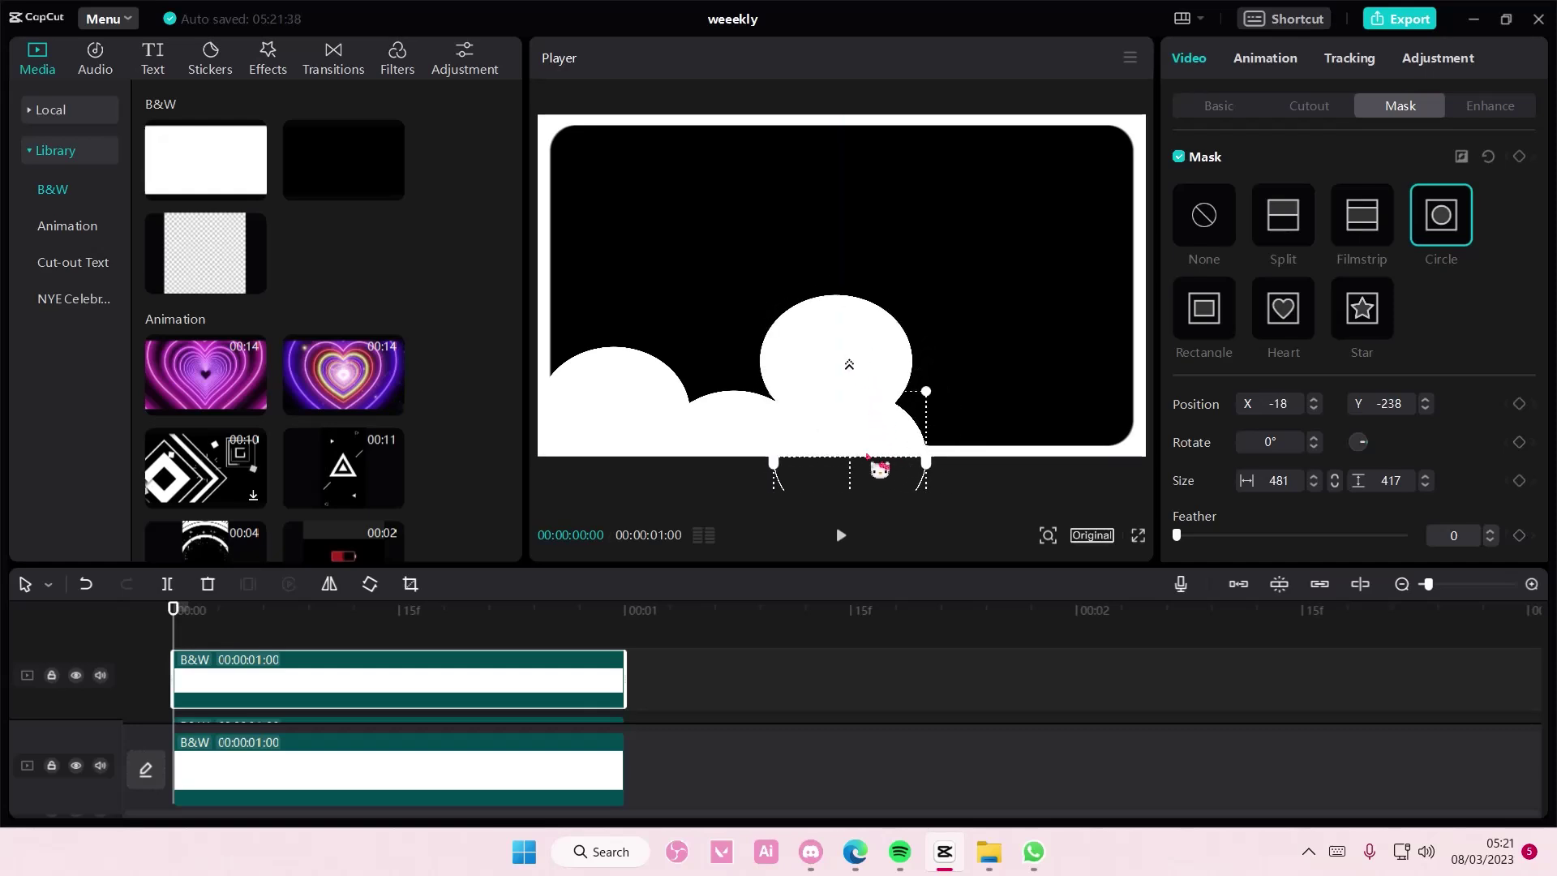
drag(546, 639, 573, 697)
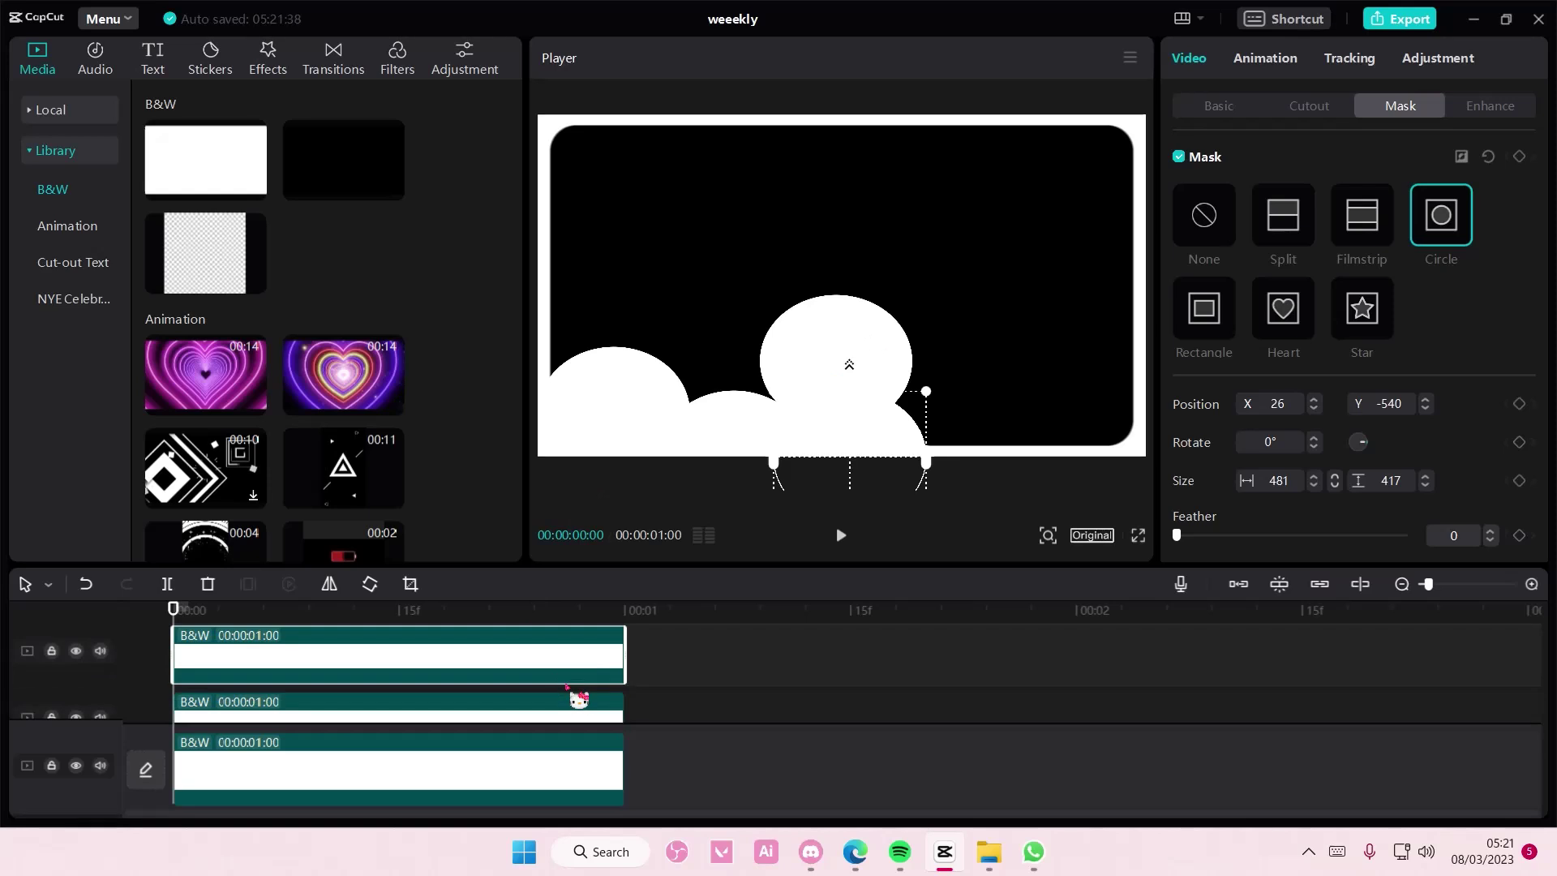
click(840, 450)
mouse_move(839, 439)
mouse_down()
mouse_move(850, 356)
mouse_move(877, 390)
mouse_up()
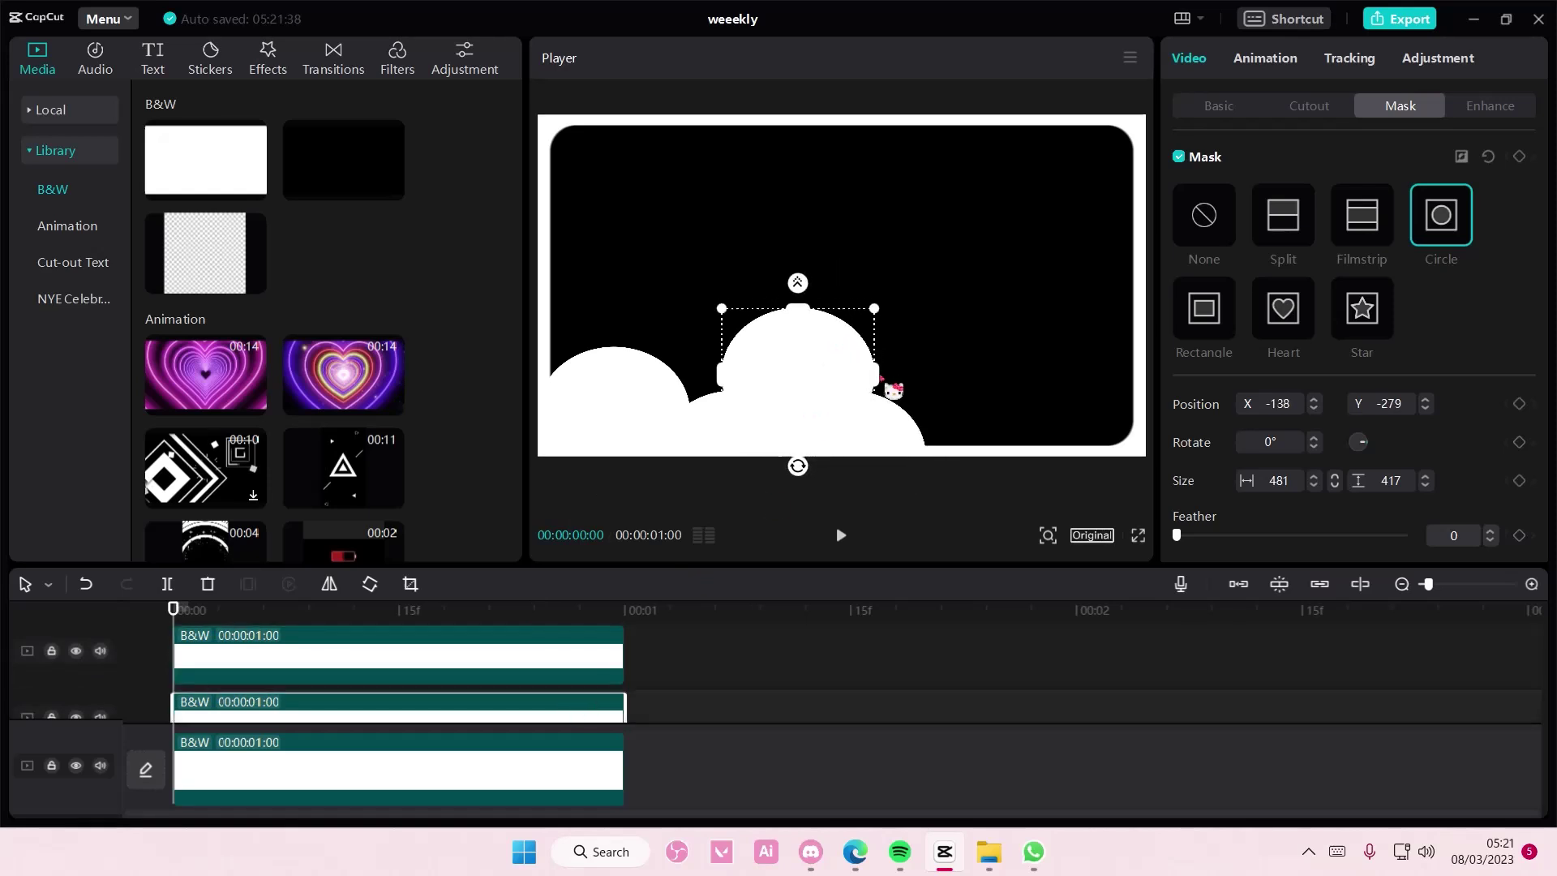
drag(817, 327, 856, 379)
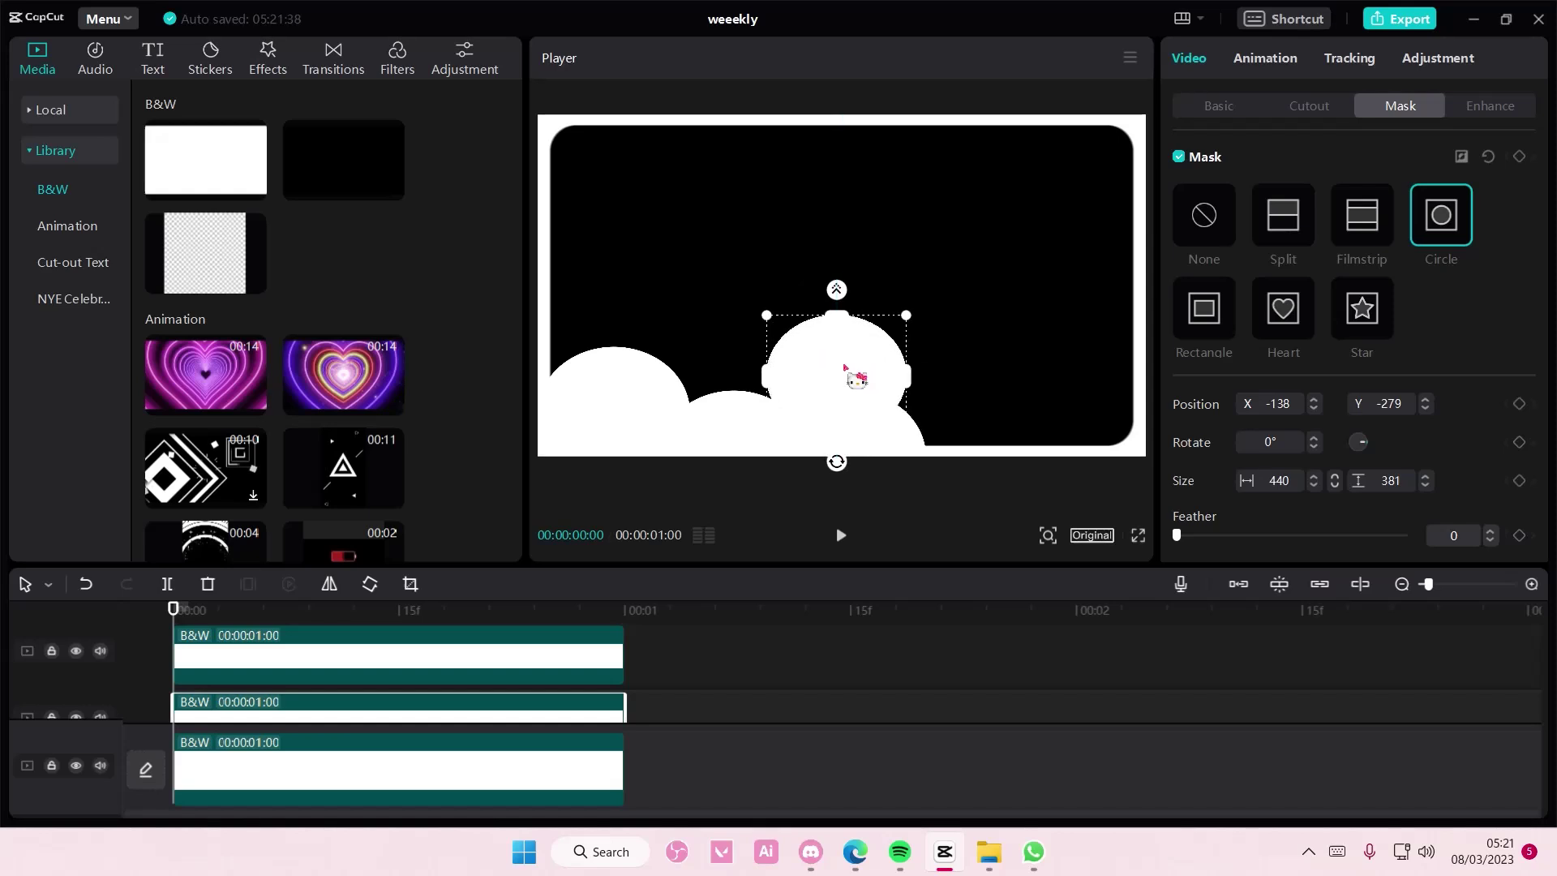
Nudge the top cloud layer right and centre the middle cloud horizontally in the frame.
click(553, 656)
mouse_move(877, 463)
mouse_down()
mouse_move(980, 438)
mouse_move(958, 440)
mouse_up()
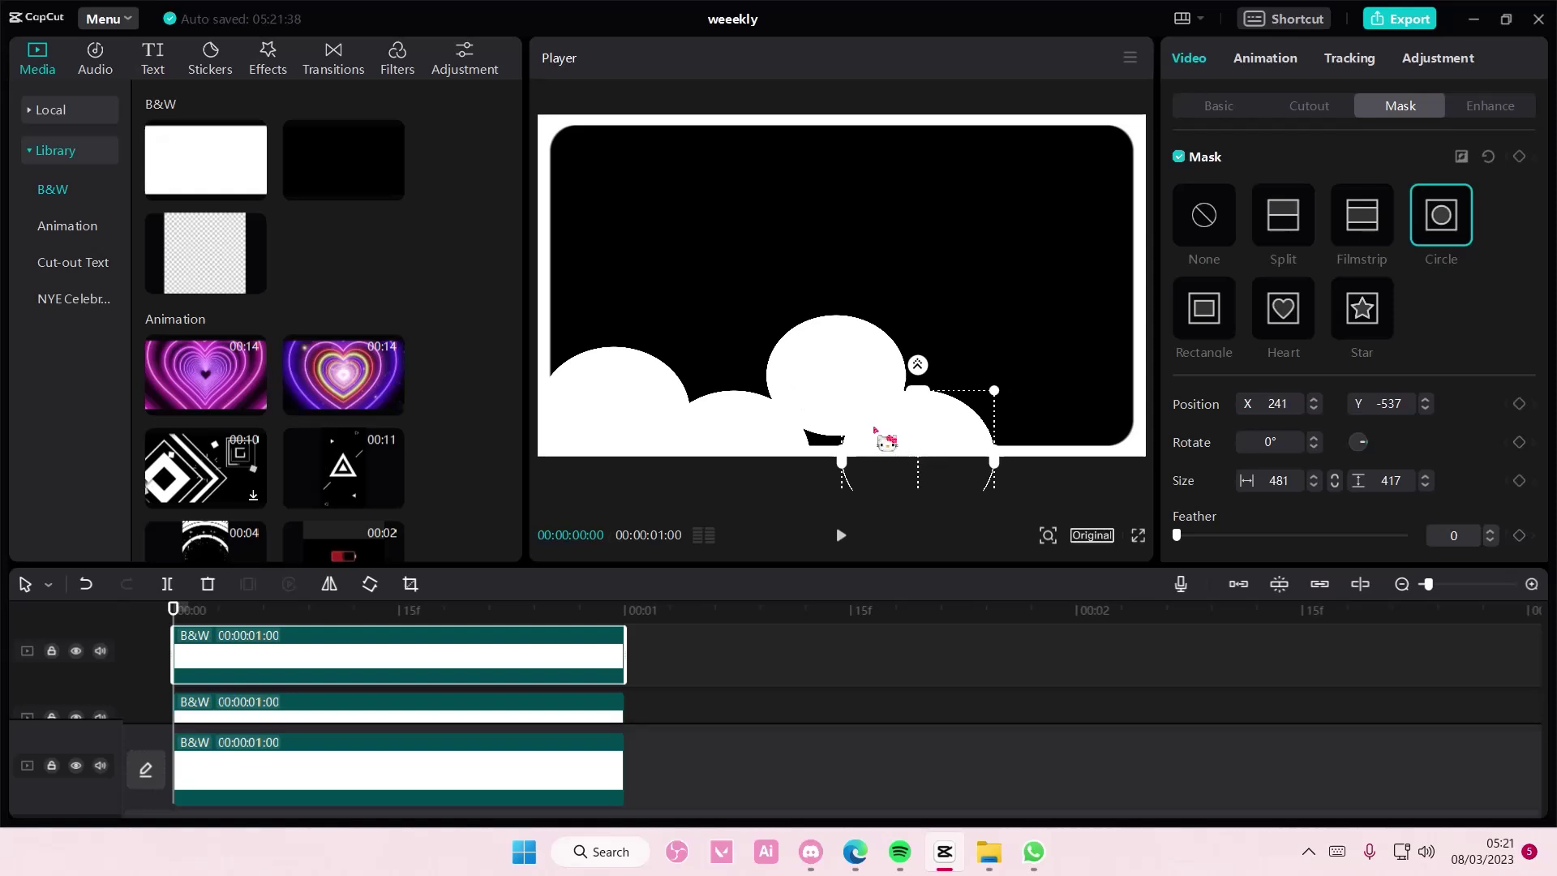
drag(886, 441, 906, 428)
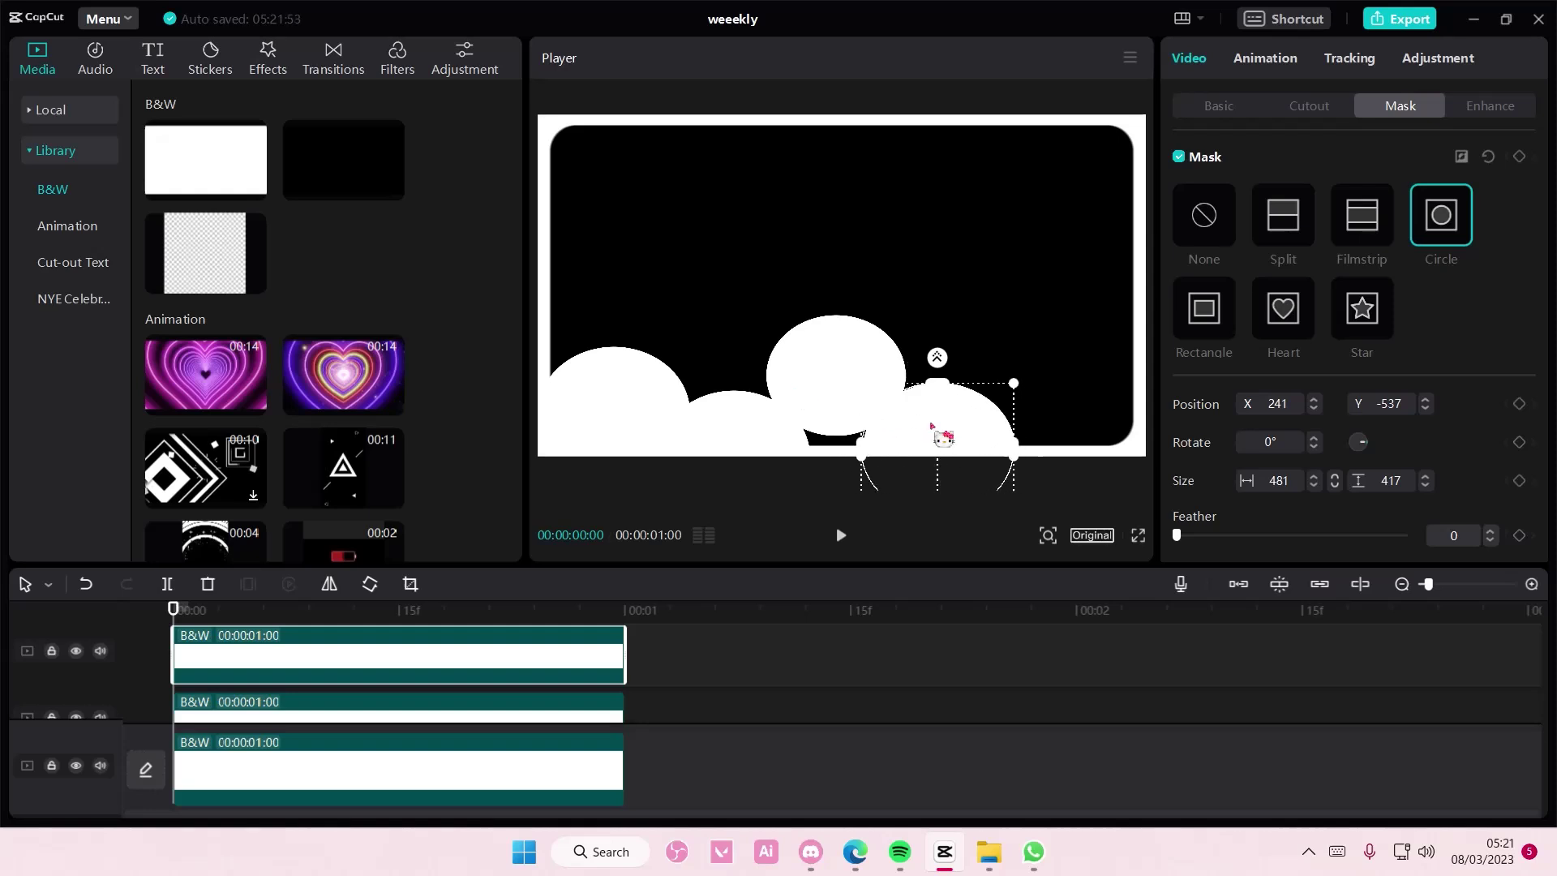
click(511, 681)
drag(937, 480, 854, 483)
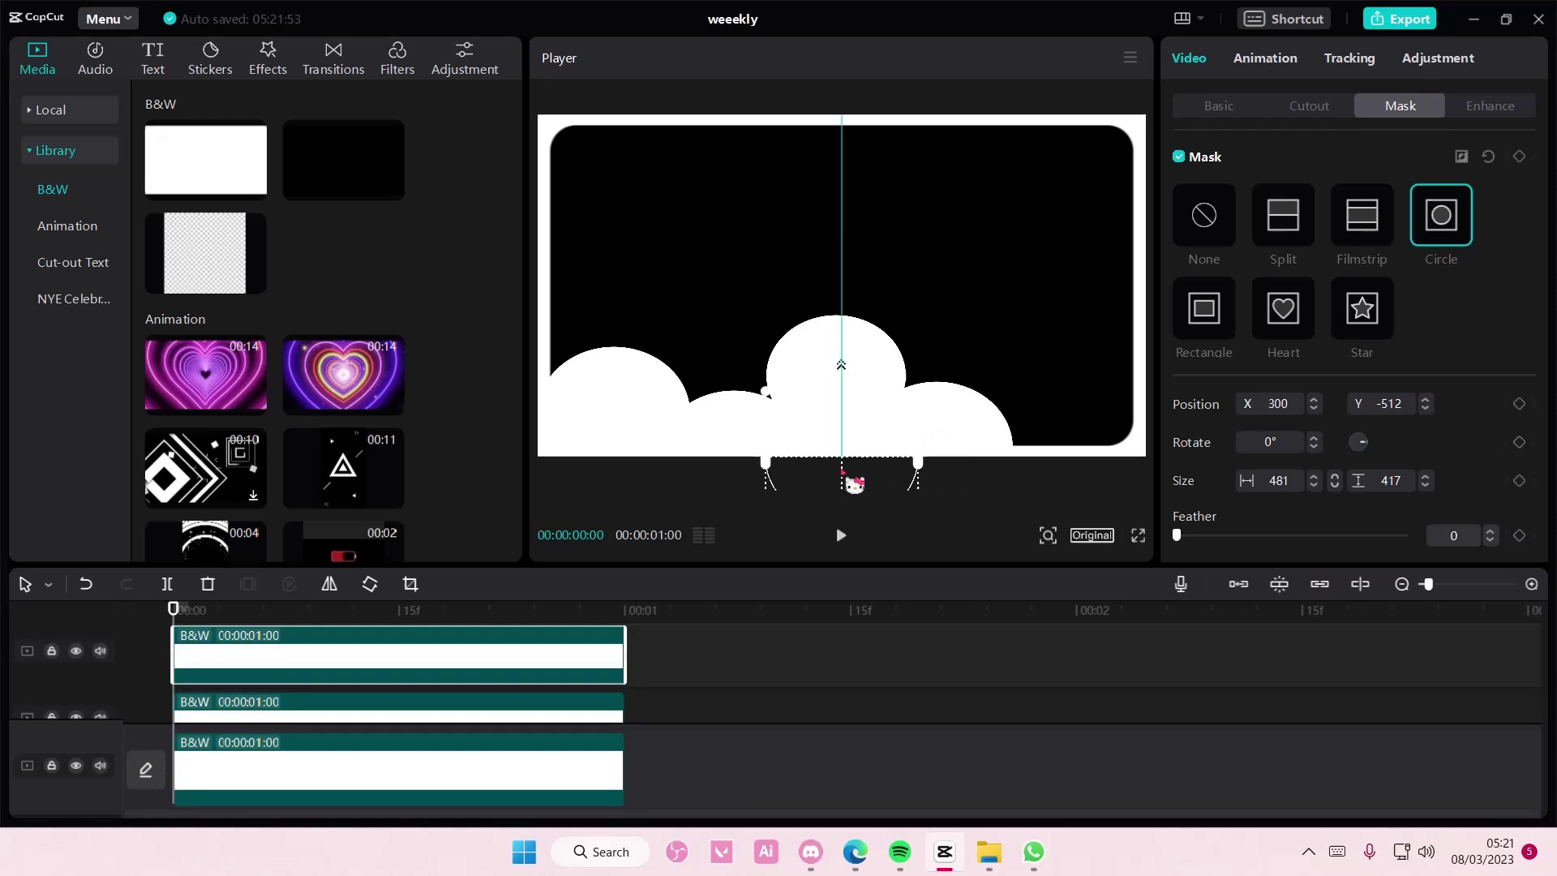
click(911, 729)
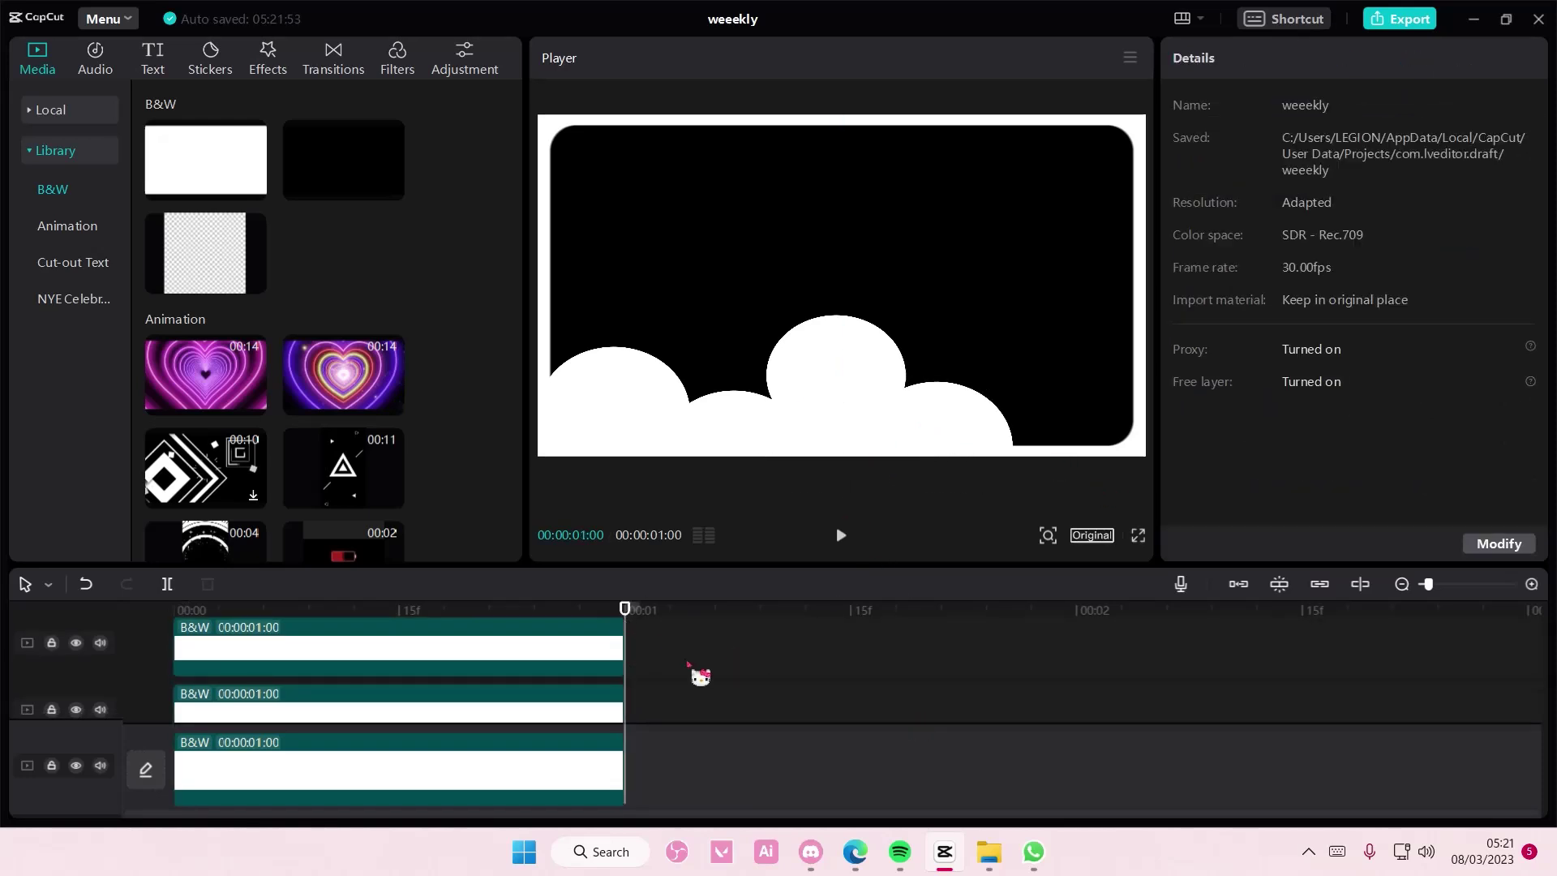
scroll(699, 676, up, 1)
scroll(700, 675, down, 2)
scroll(703, 679, up, 1)
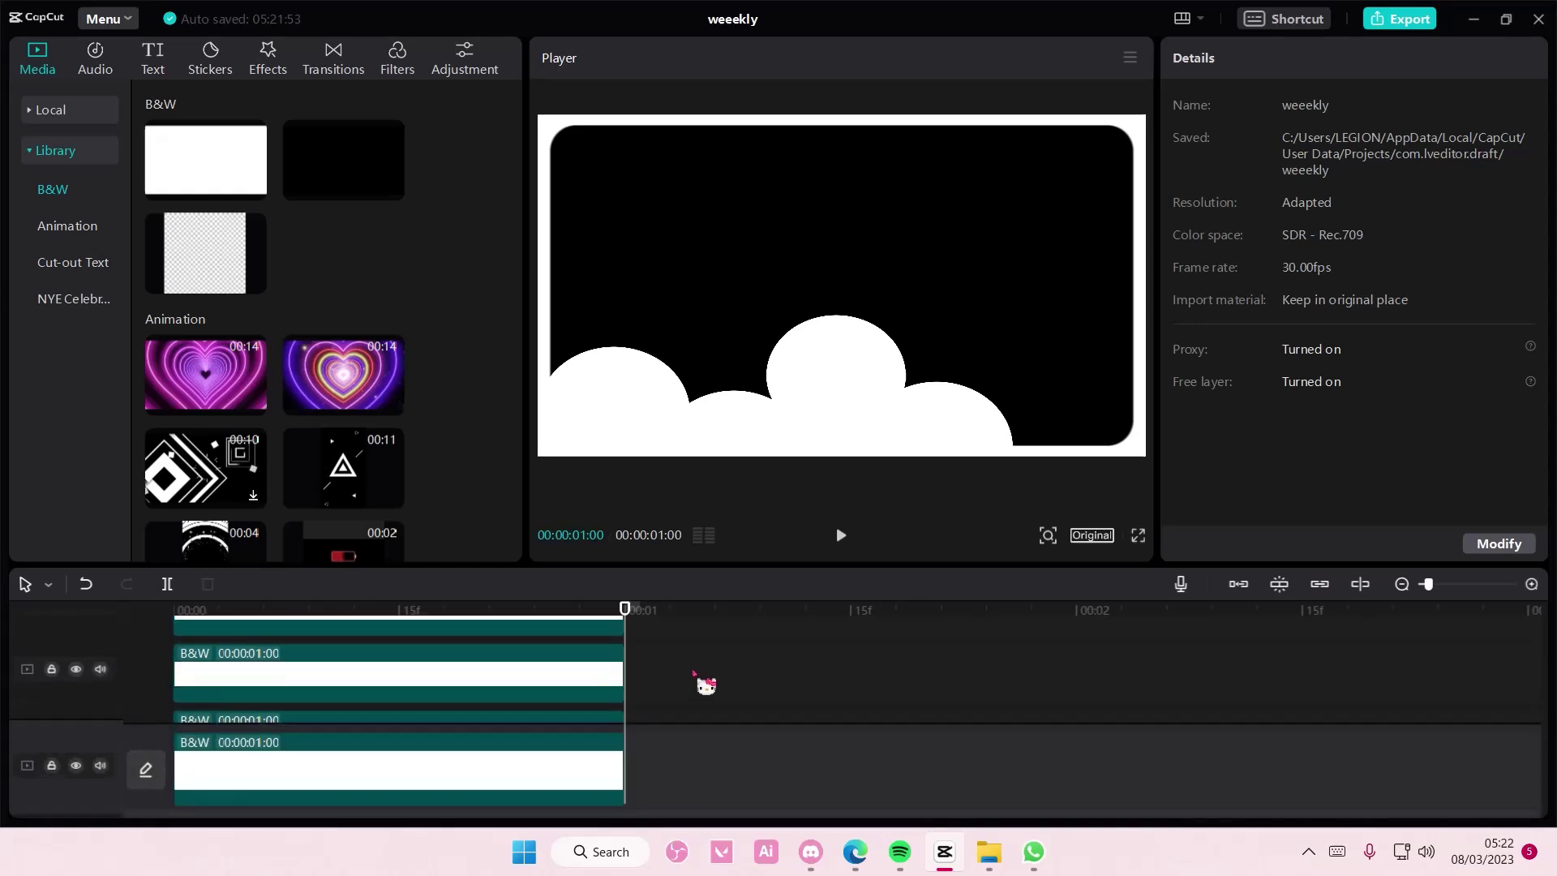
scroll(705, 684, up, 1)
Combine the three white layer clips into a compound clip, then undo it.
drag(695, 796, 170, 613)
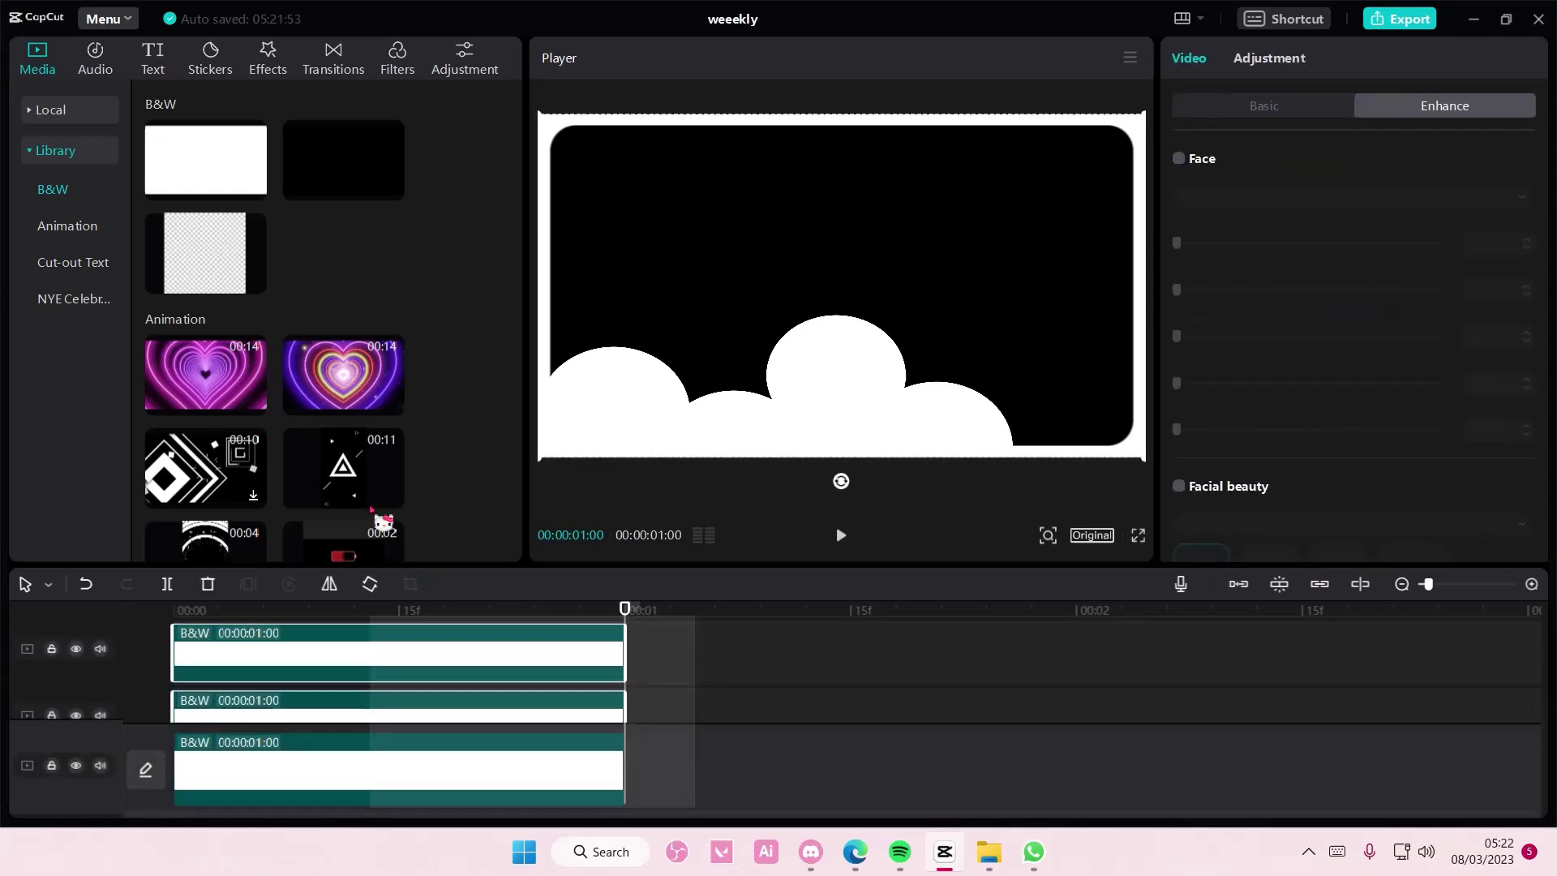
scroll(699, 705, down, 1)
click(791, 759)
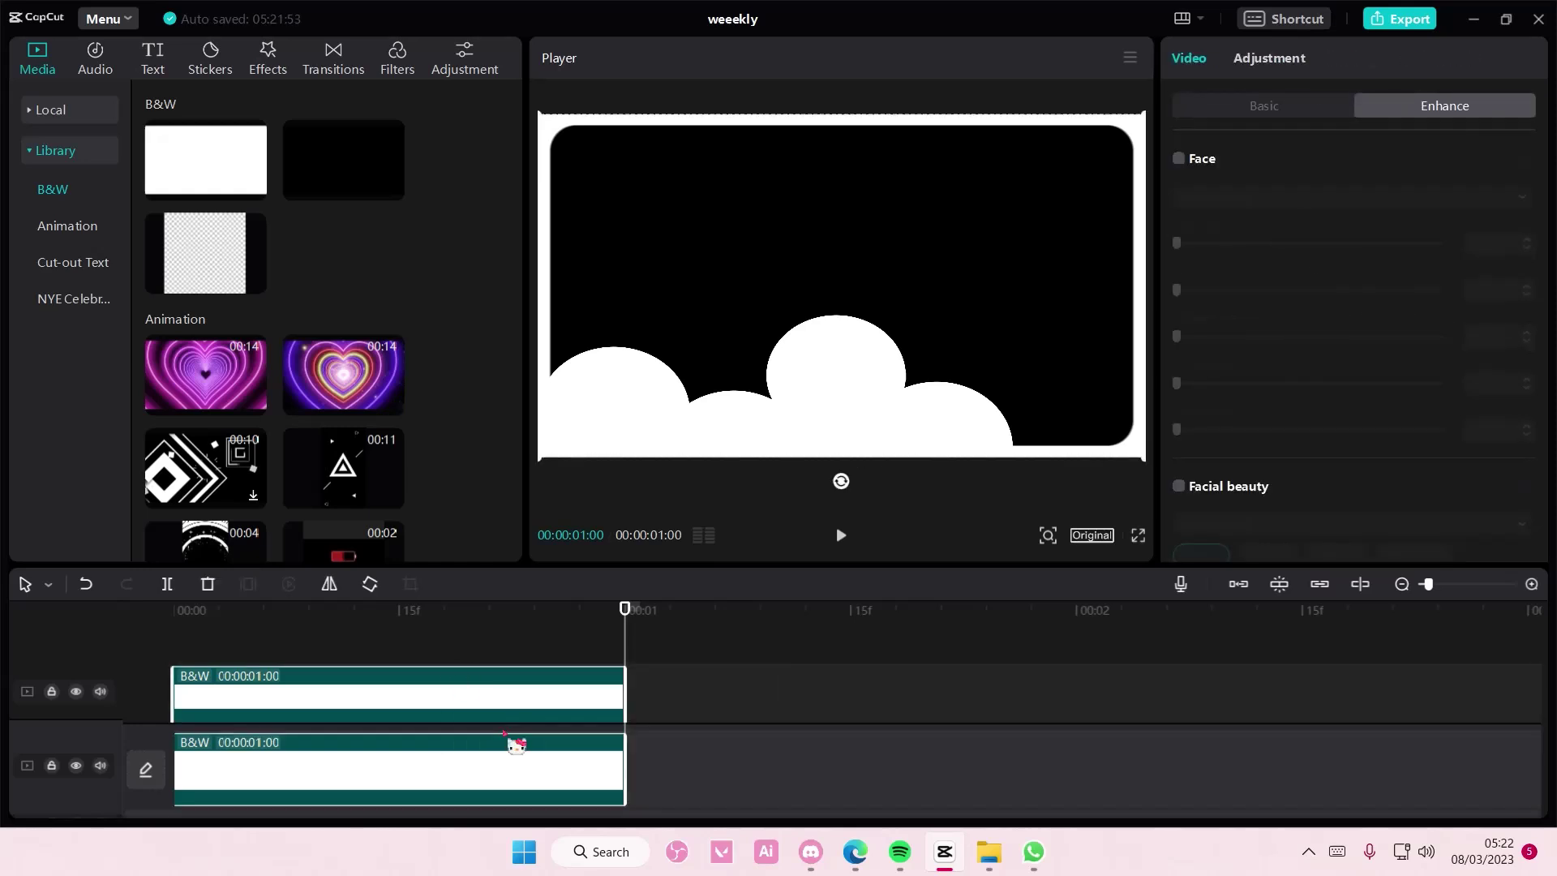
right_click(560, 764)
click(645, 597)
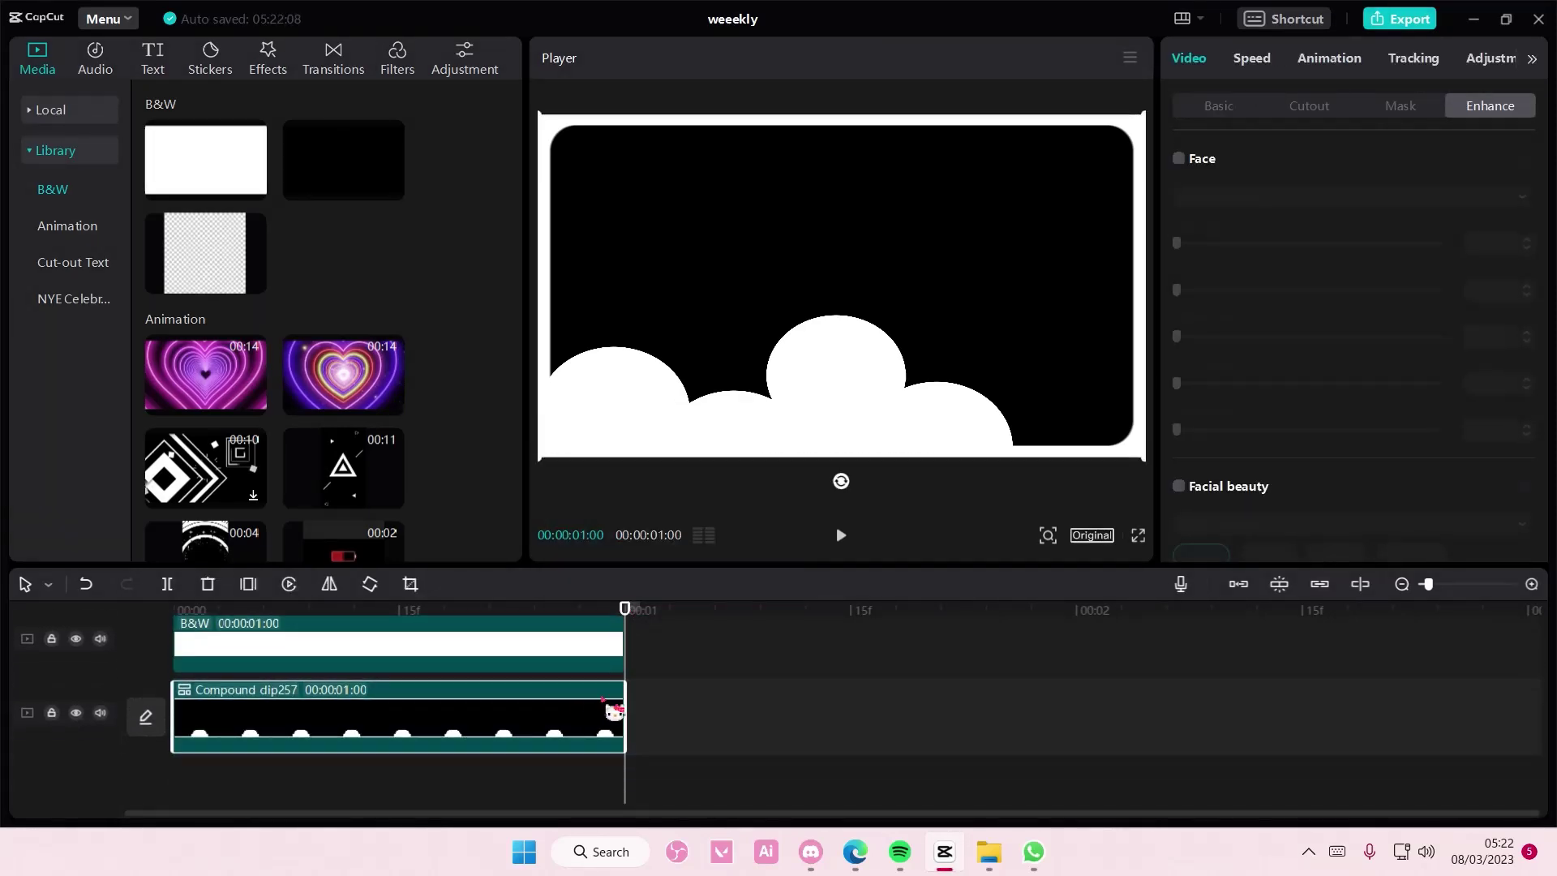
key(ctrl+z)
scroll(630, 711, up, 2)
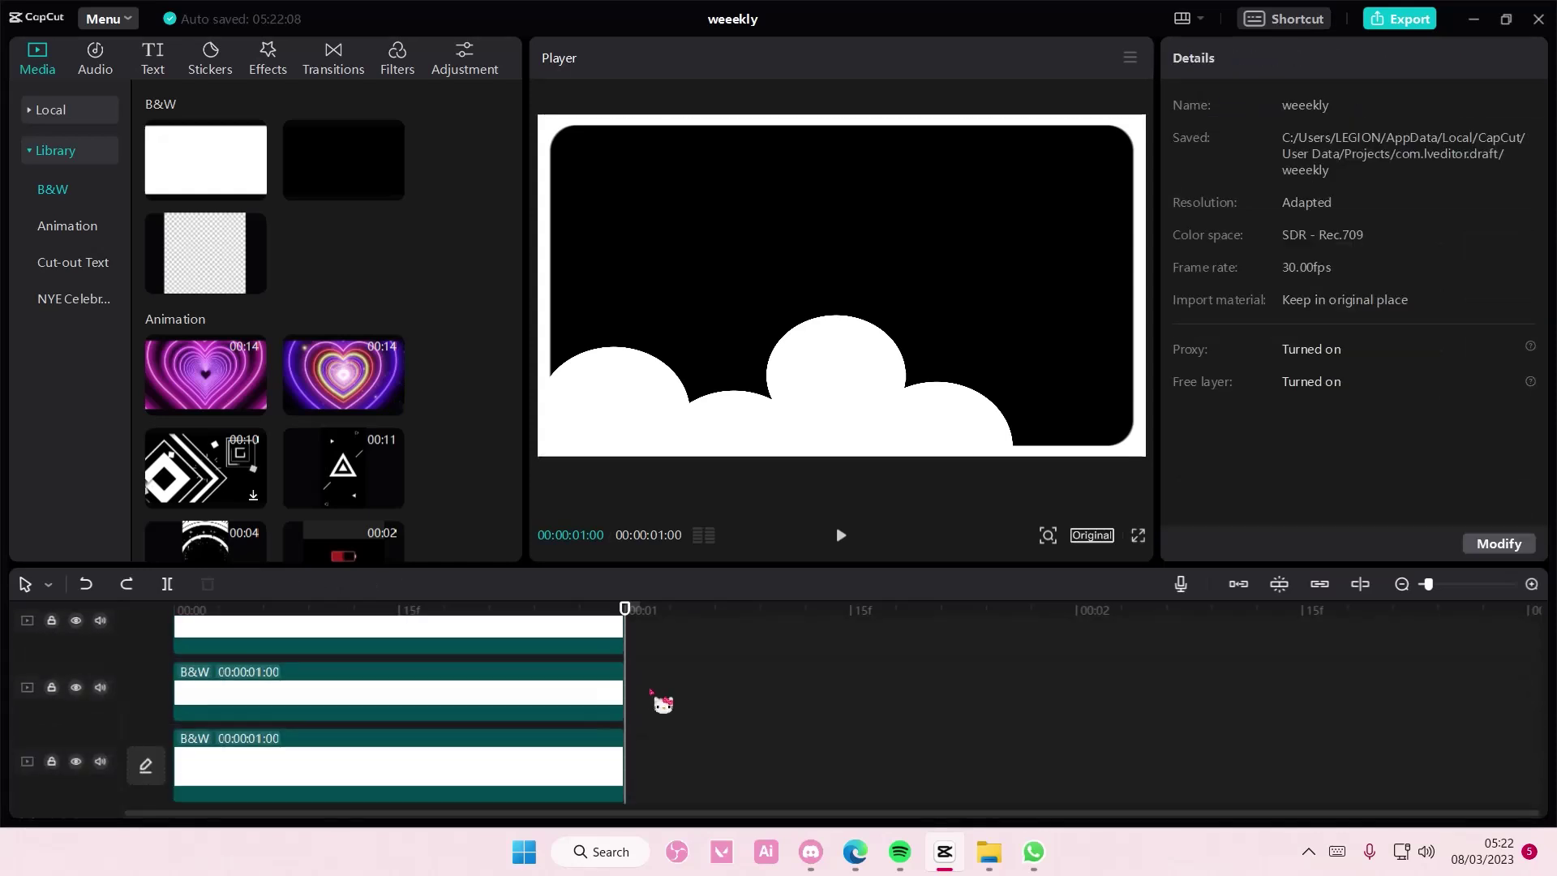
scroll(369, 632, down, 2)
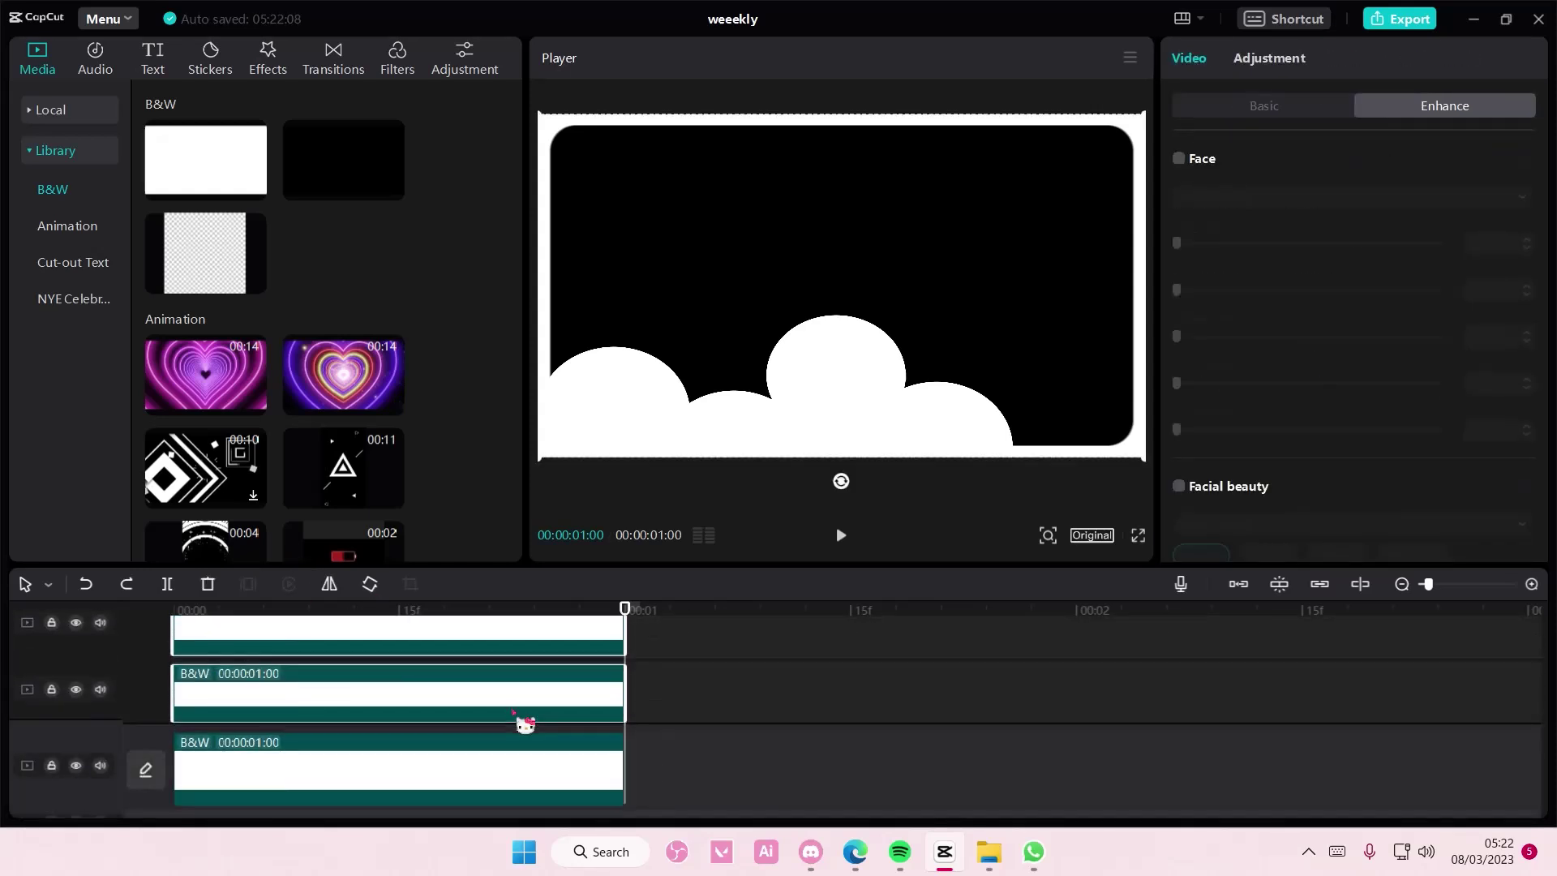
scroll(511, 701, down, 2)
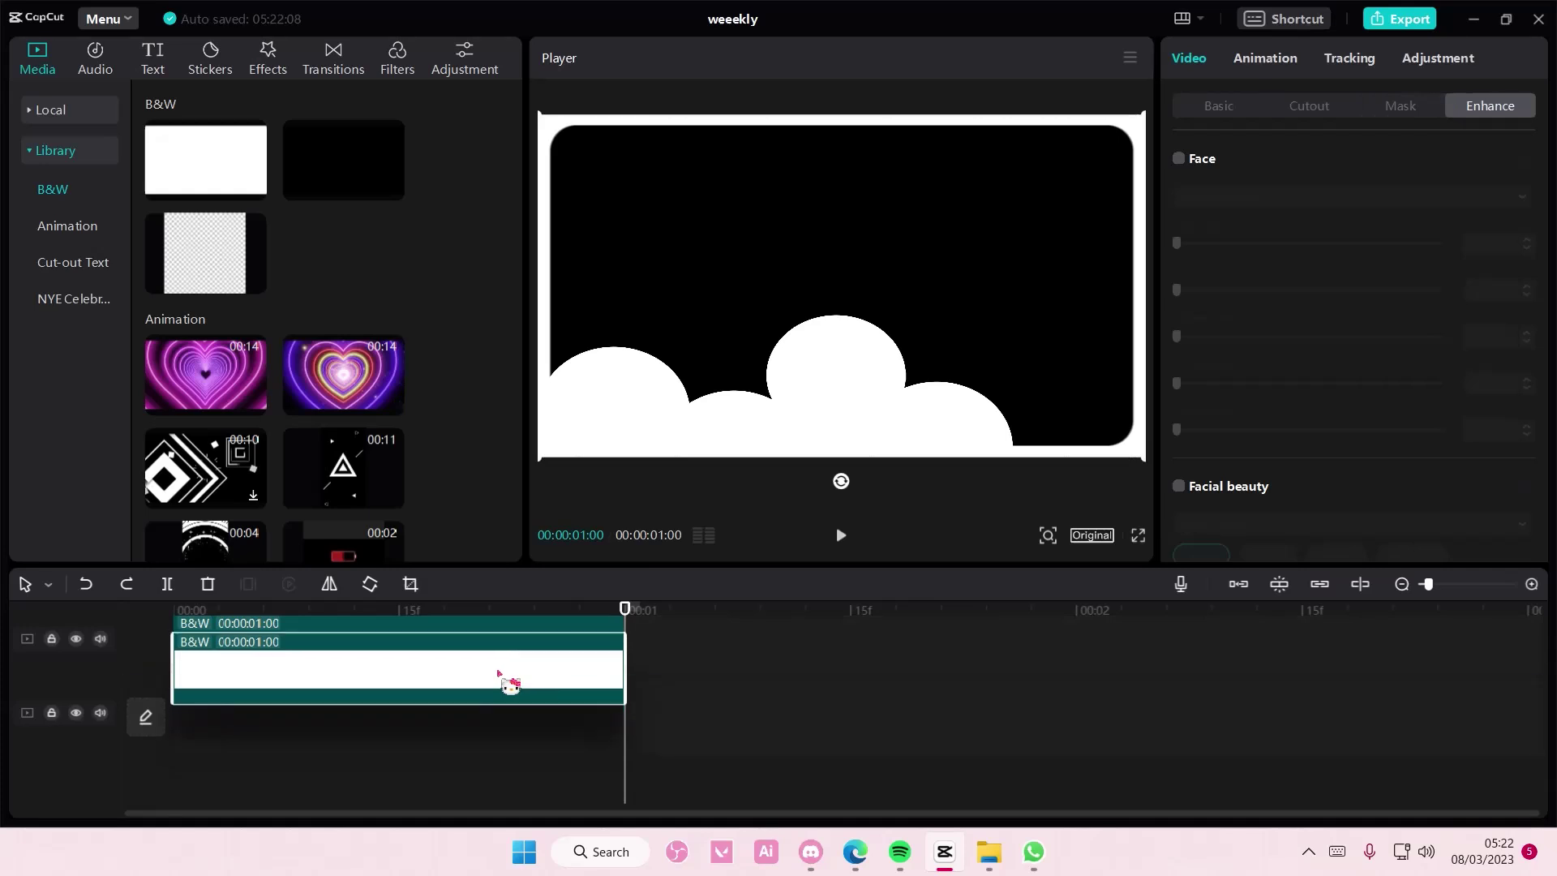
scroll(511, 609, up, 2)
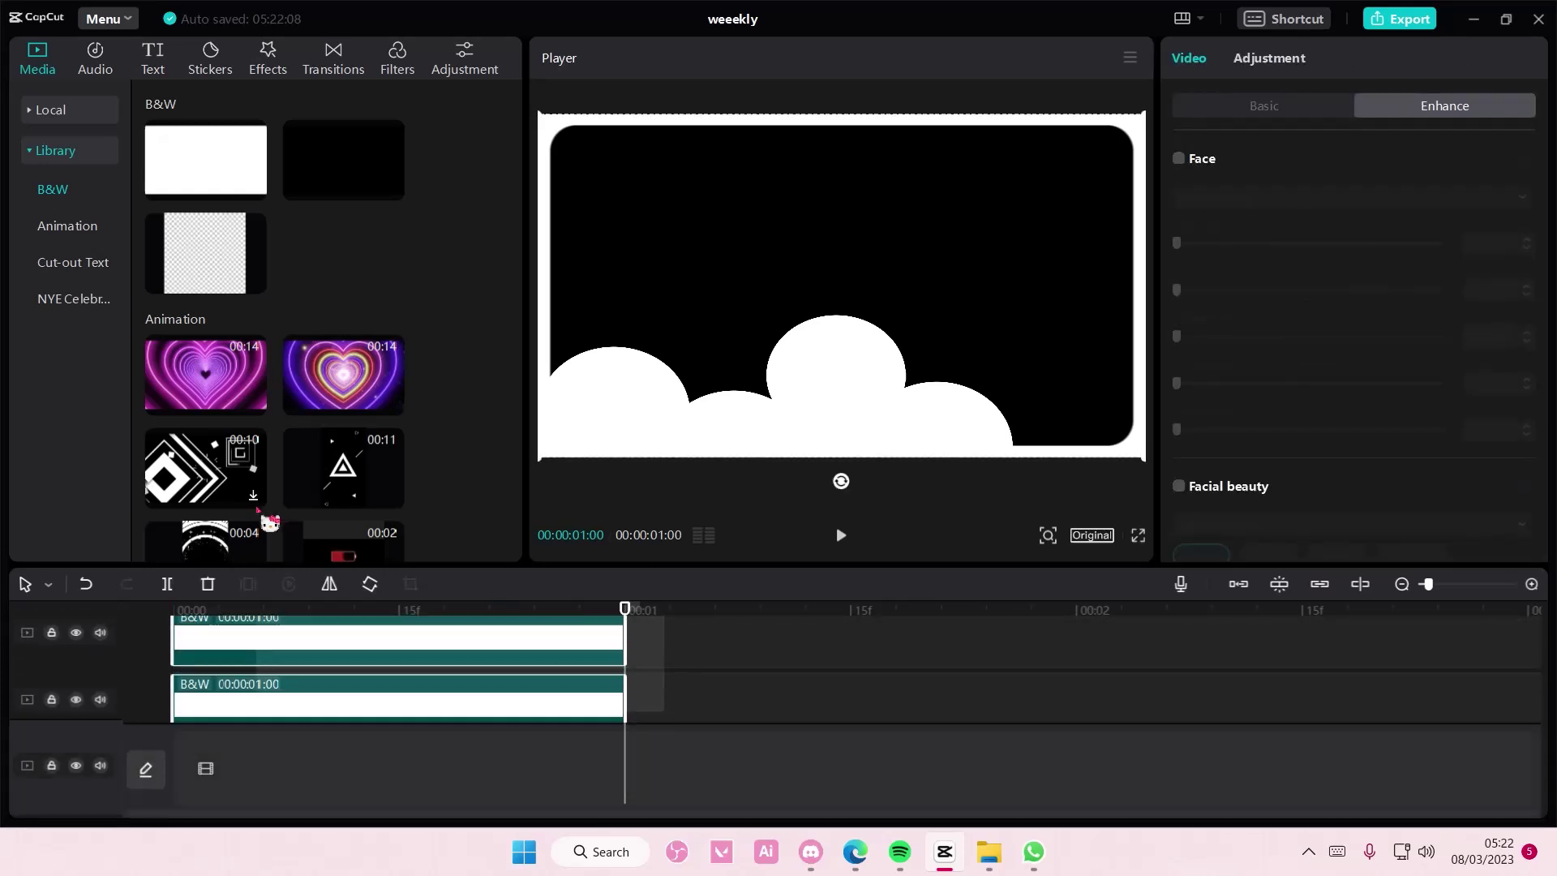
Merge the stacked white clips into a compound clip and add the purple neon heart animation at the start.
ctrl+click(393, 653)
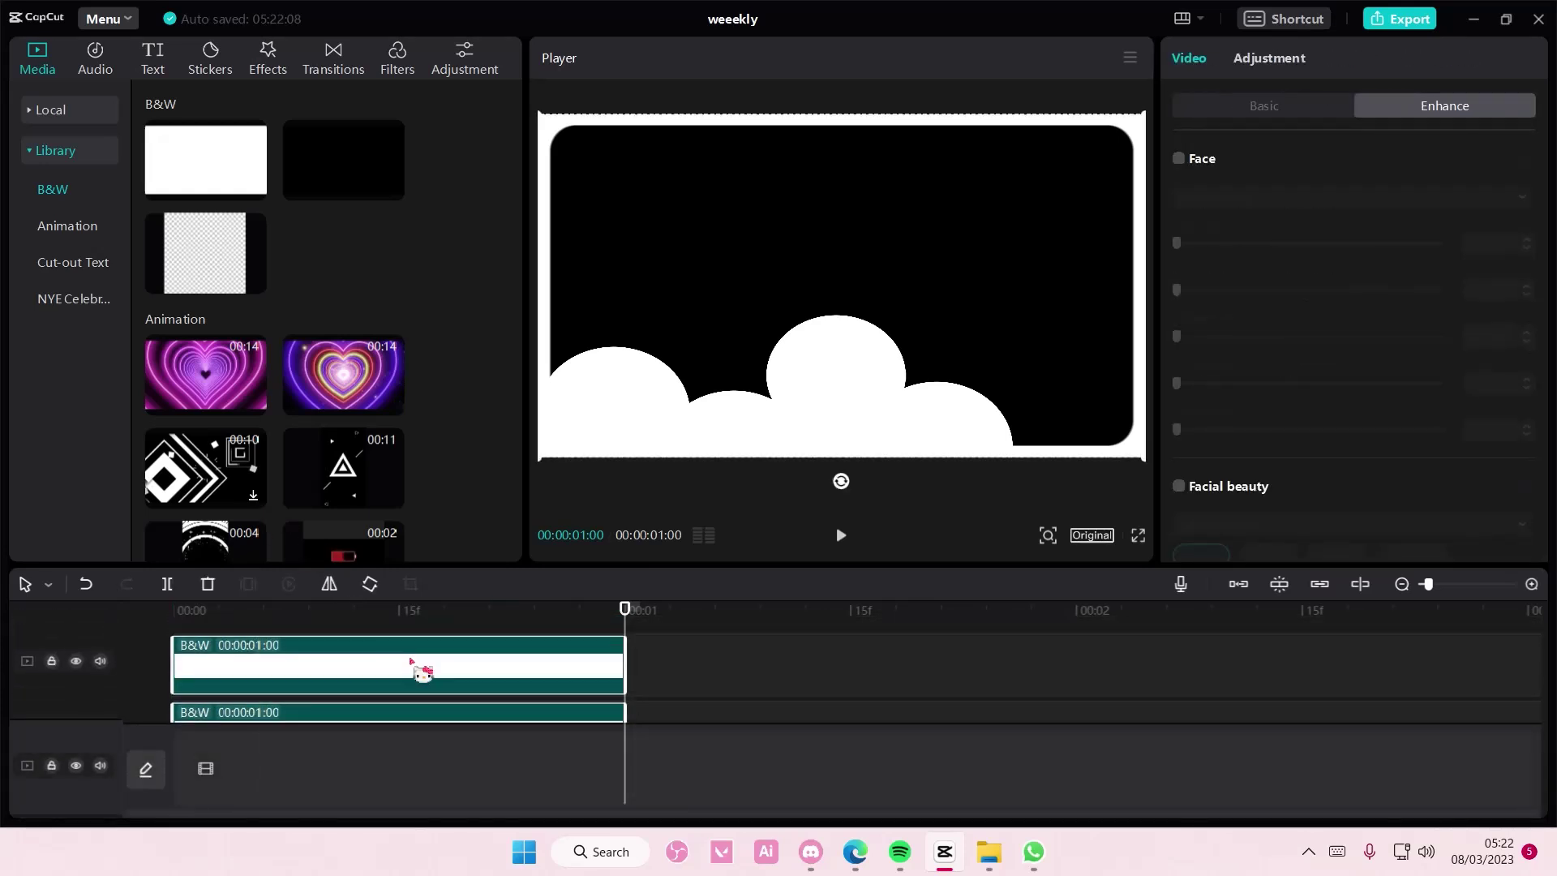
right_click(418, 671)
click(504, 653)
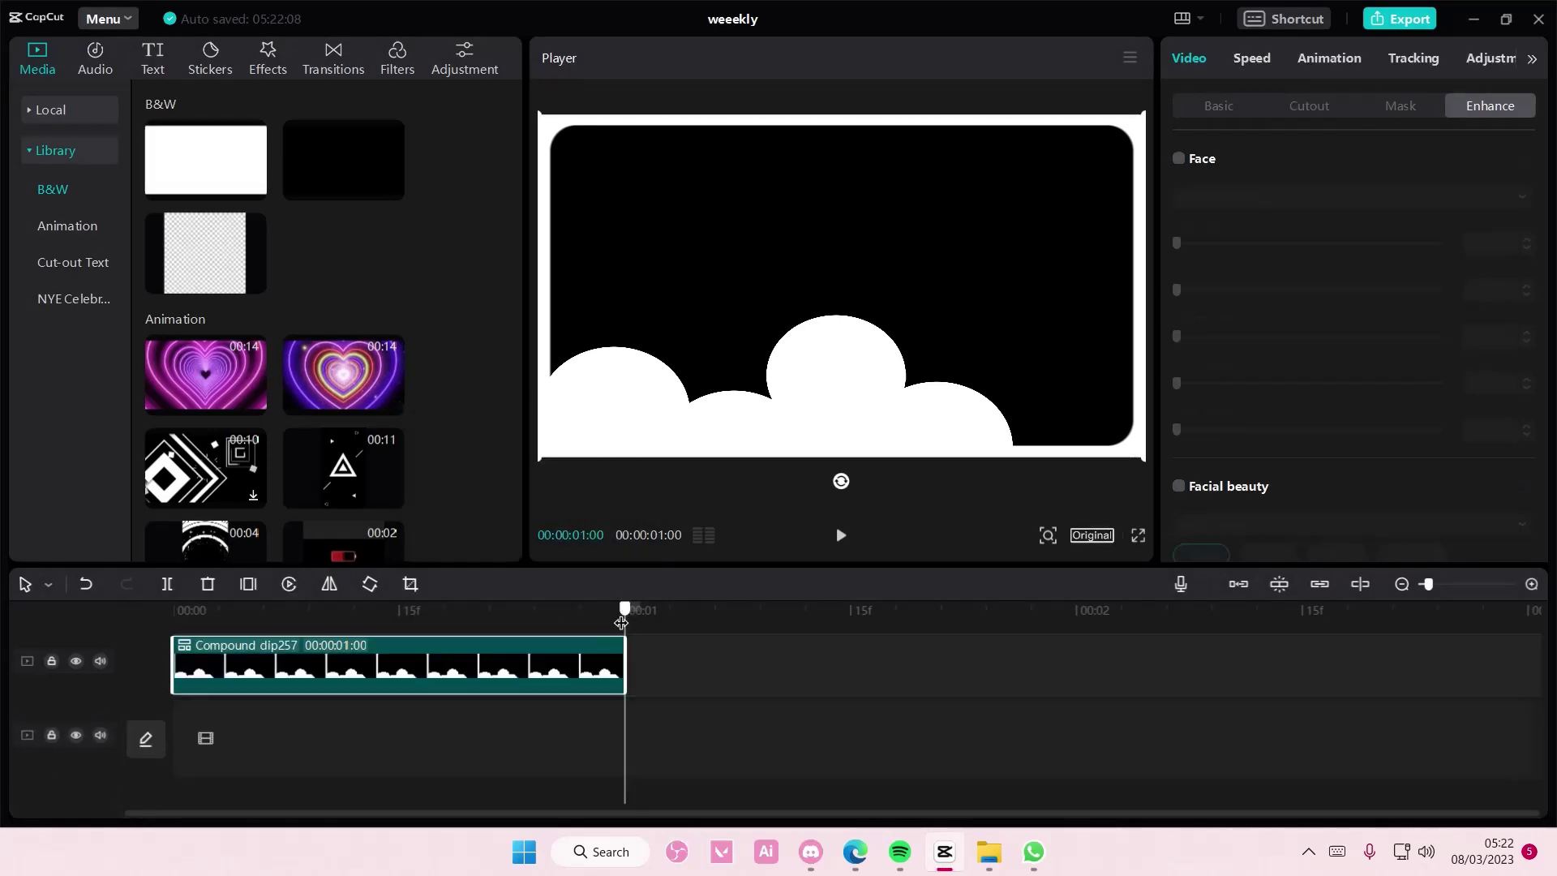
drag(624, 609, 173, 609)
mouse_move(204, 374)
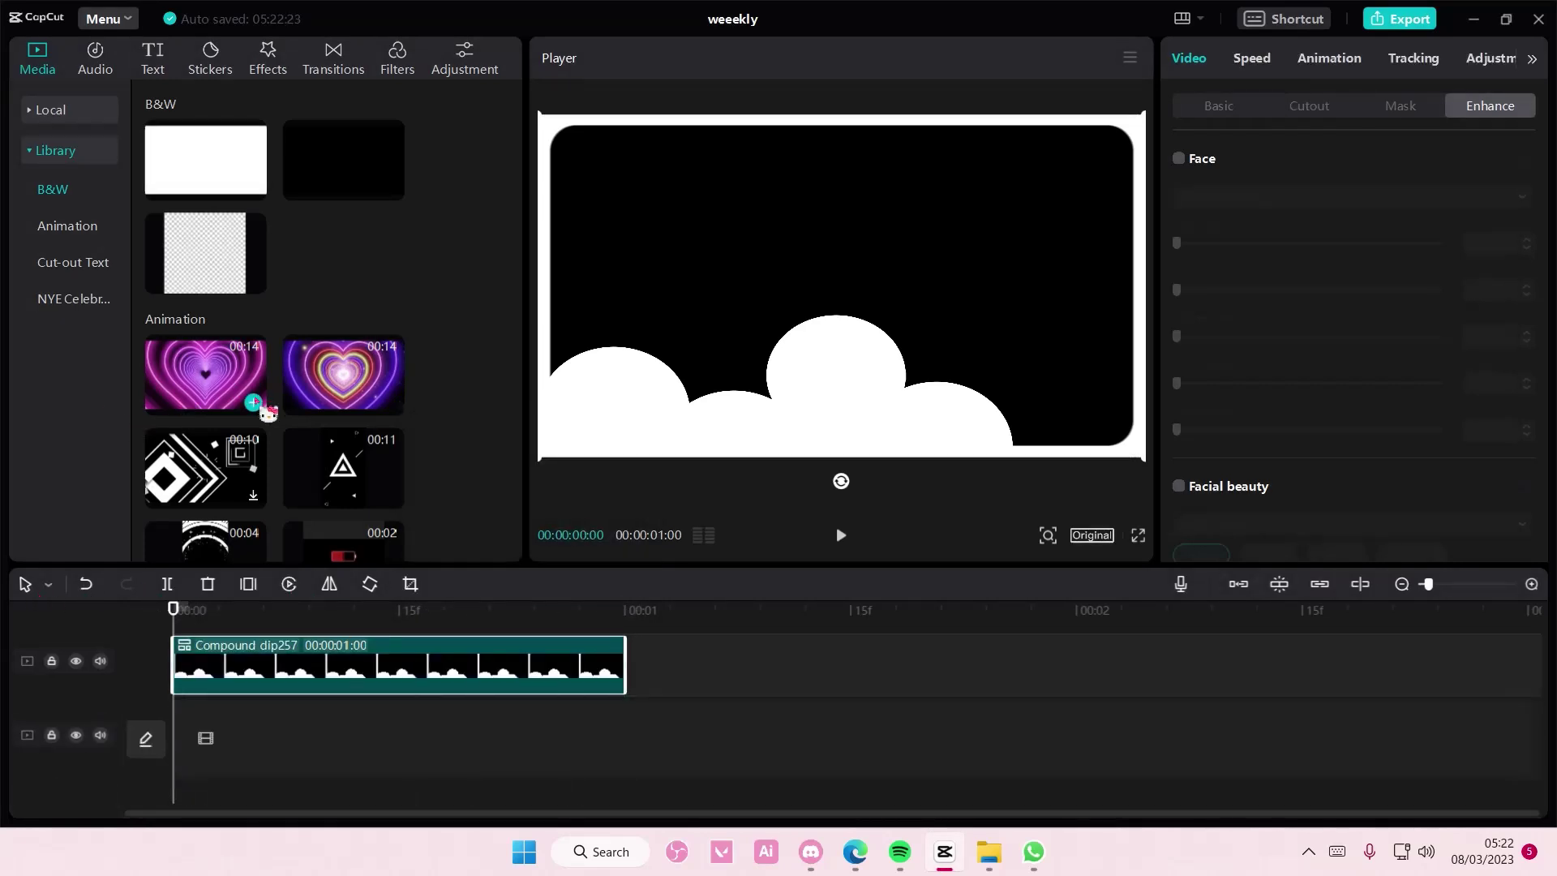
click(254, 403)
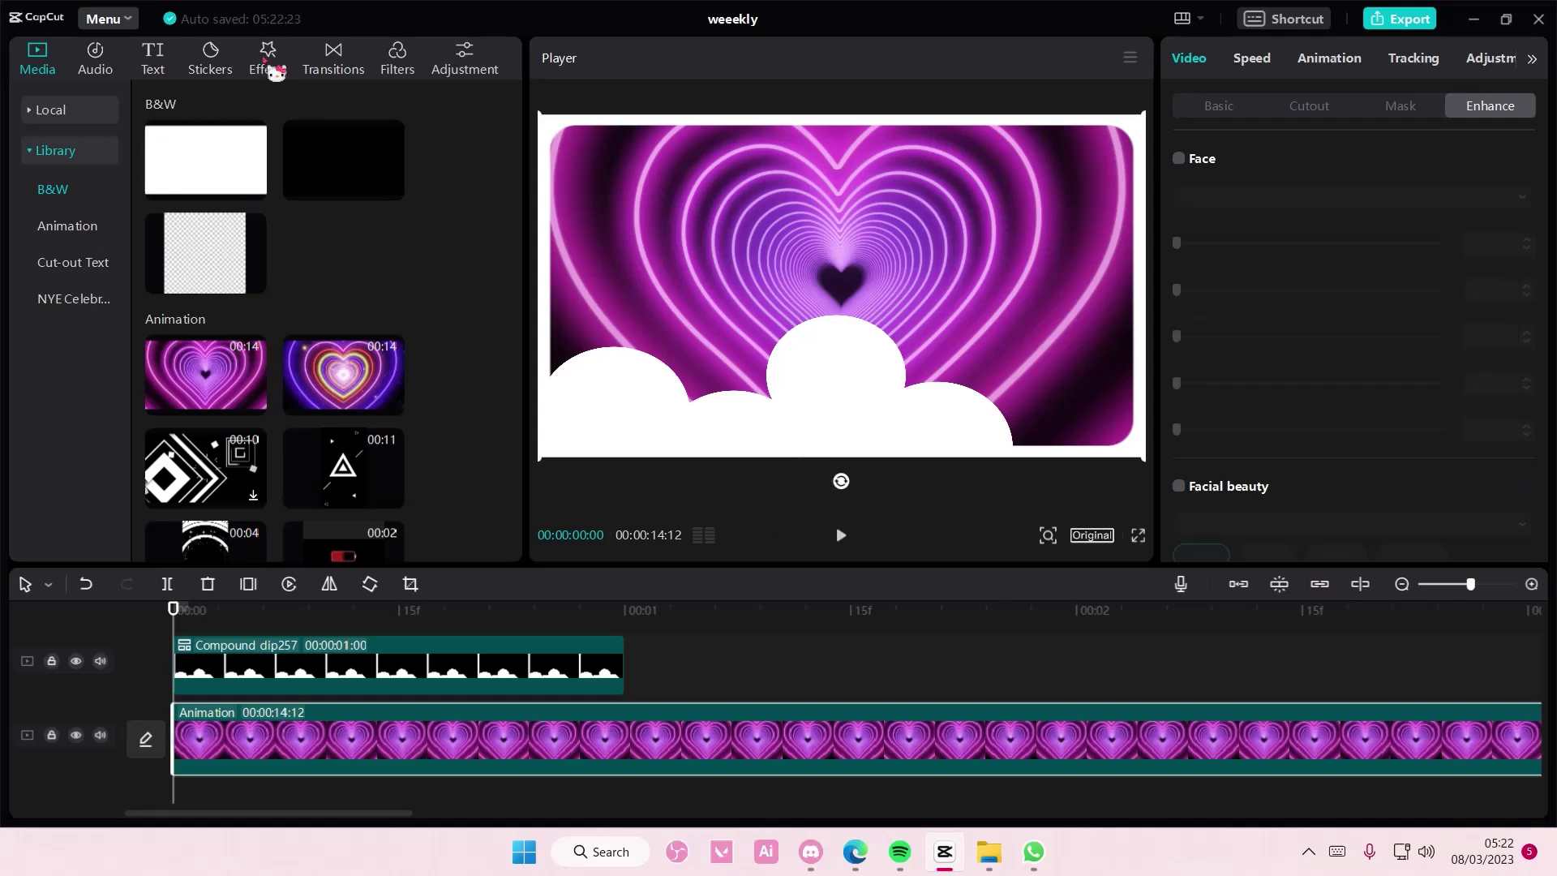
click(153, 57)
Add a default text layer reading HOLIDAY at font size 19, moved down-left over the clouds.
click(217, 189)
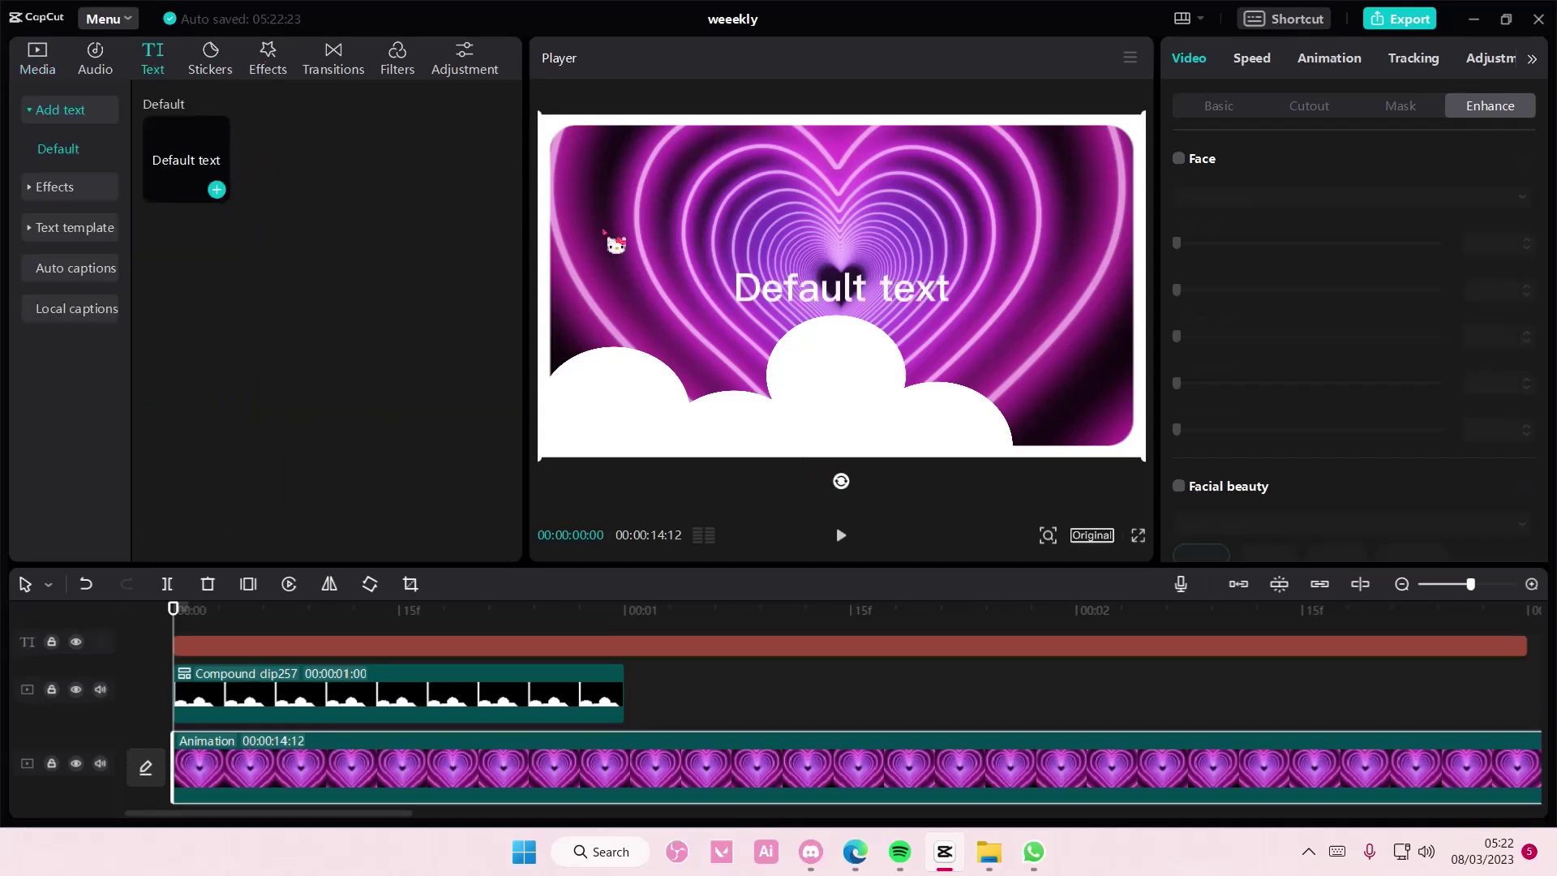
click(1232, 107)
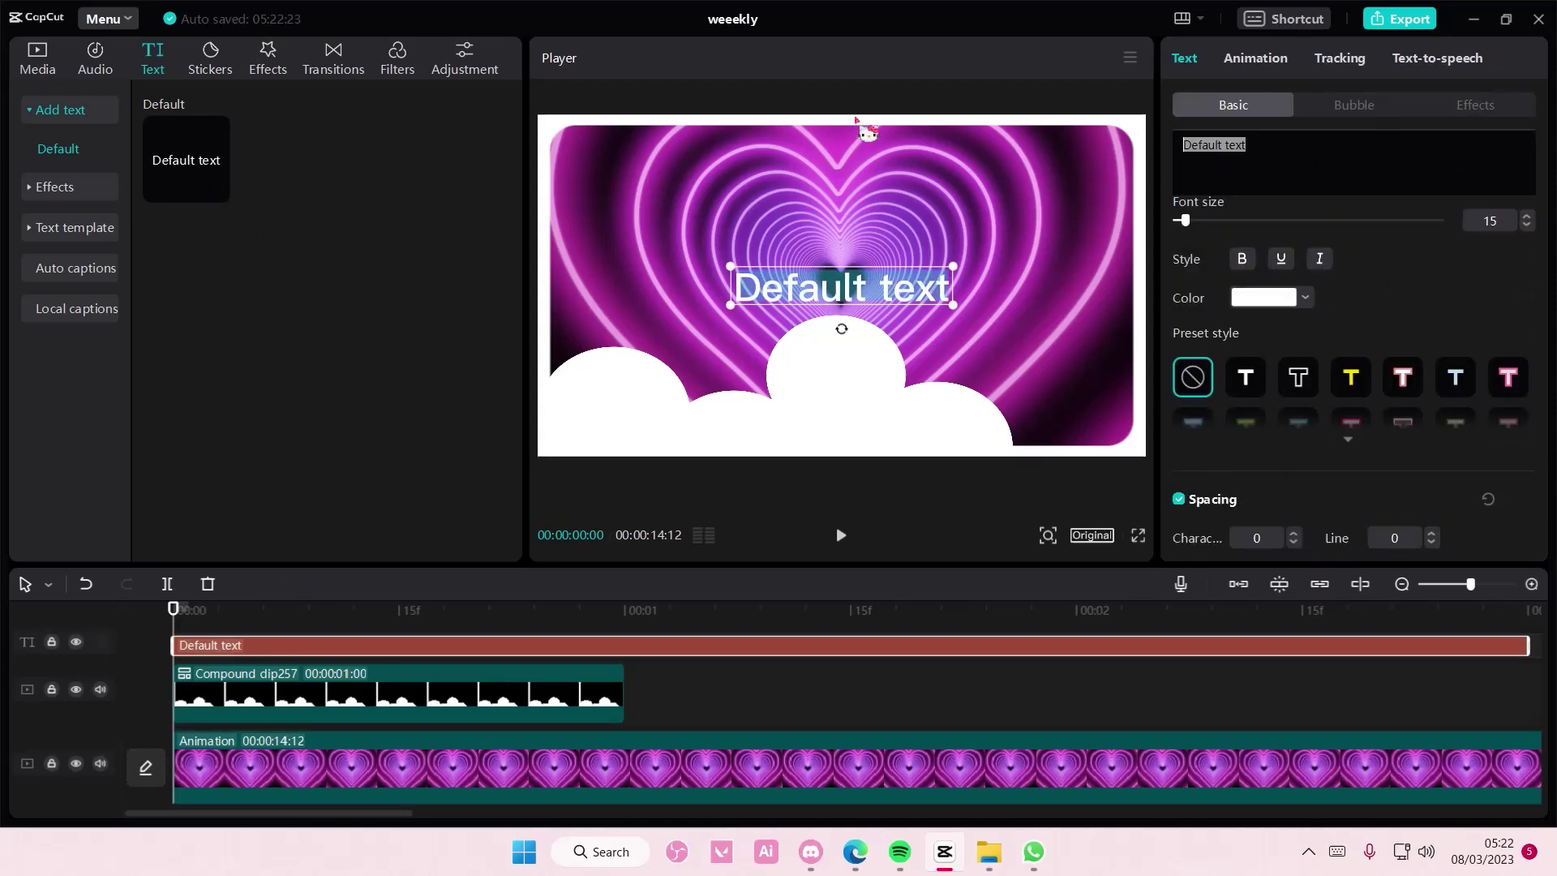
text(HOLIDAY)
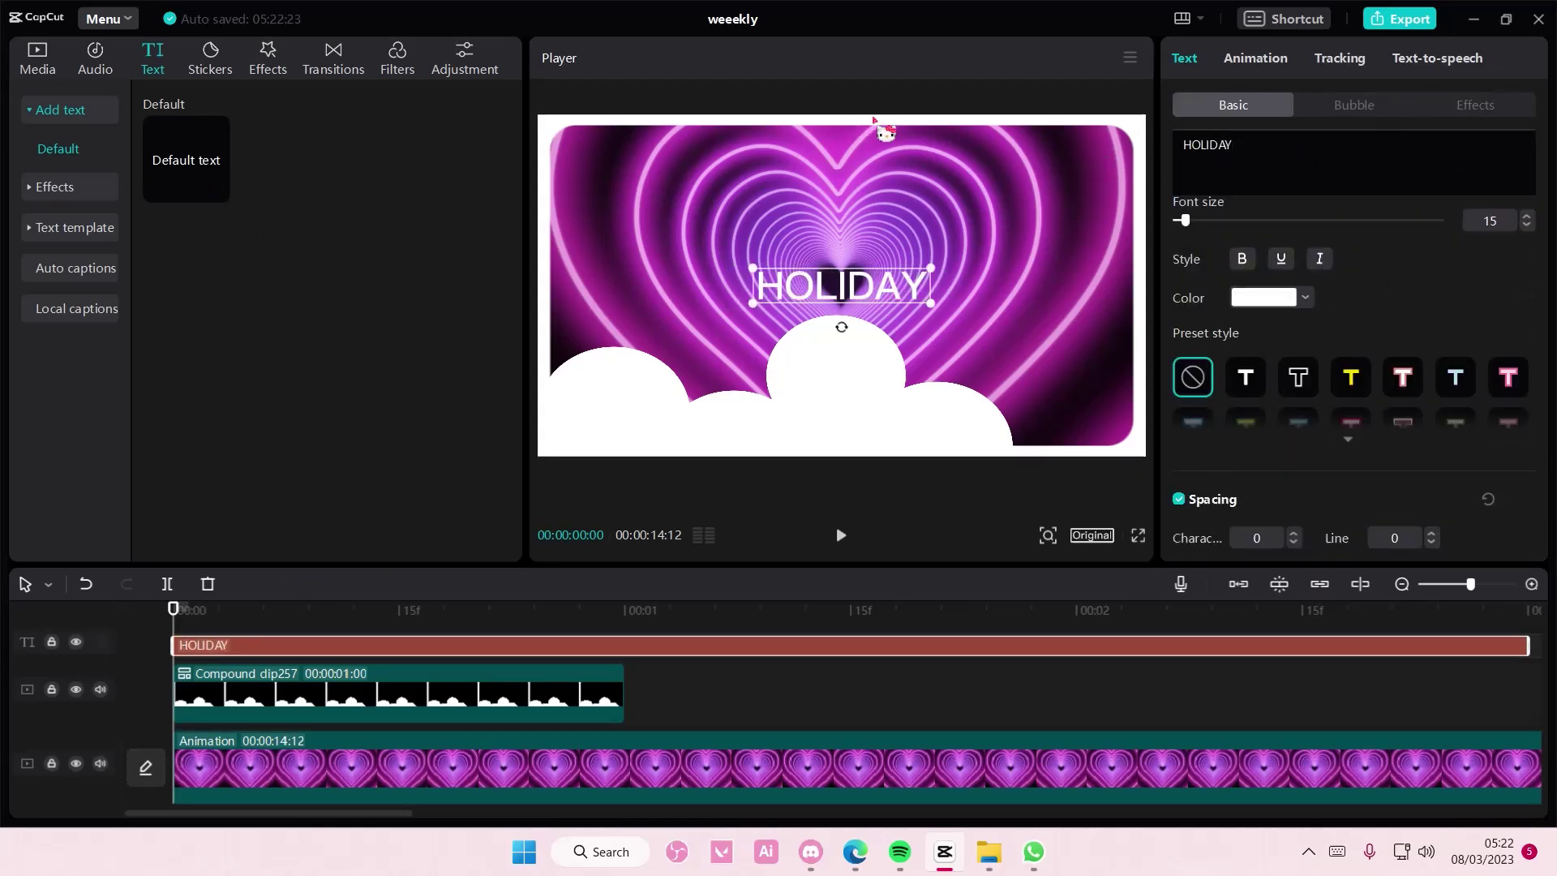
drag(1186, 221, 1190, 221)
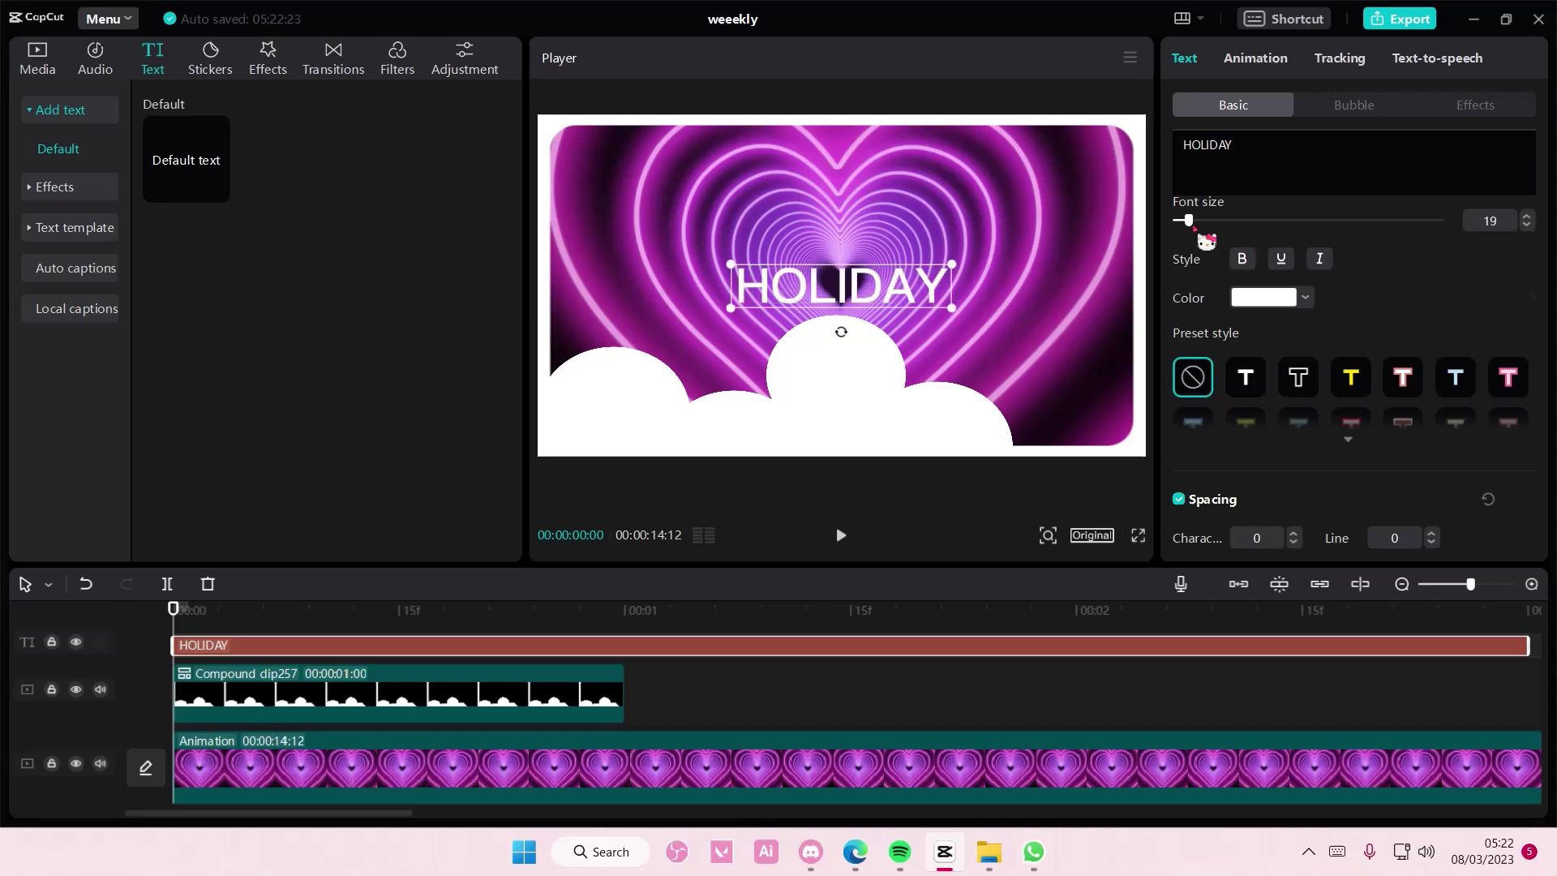
drag(879, 292, 706, 428)
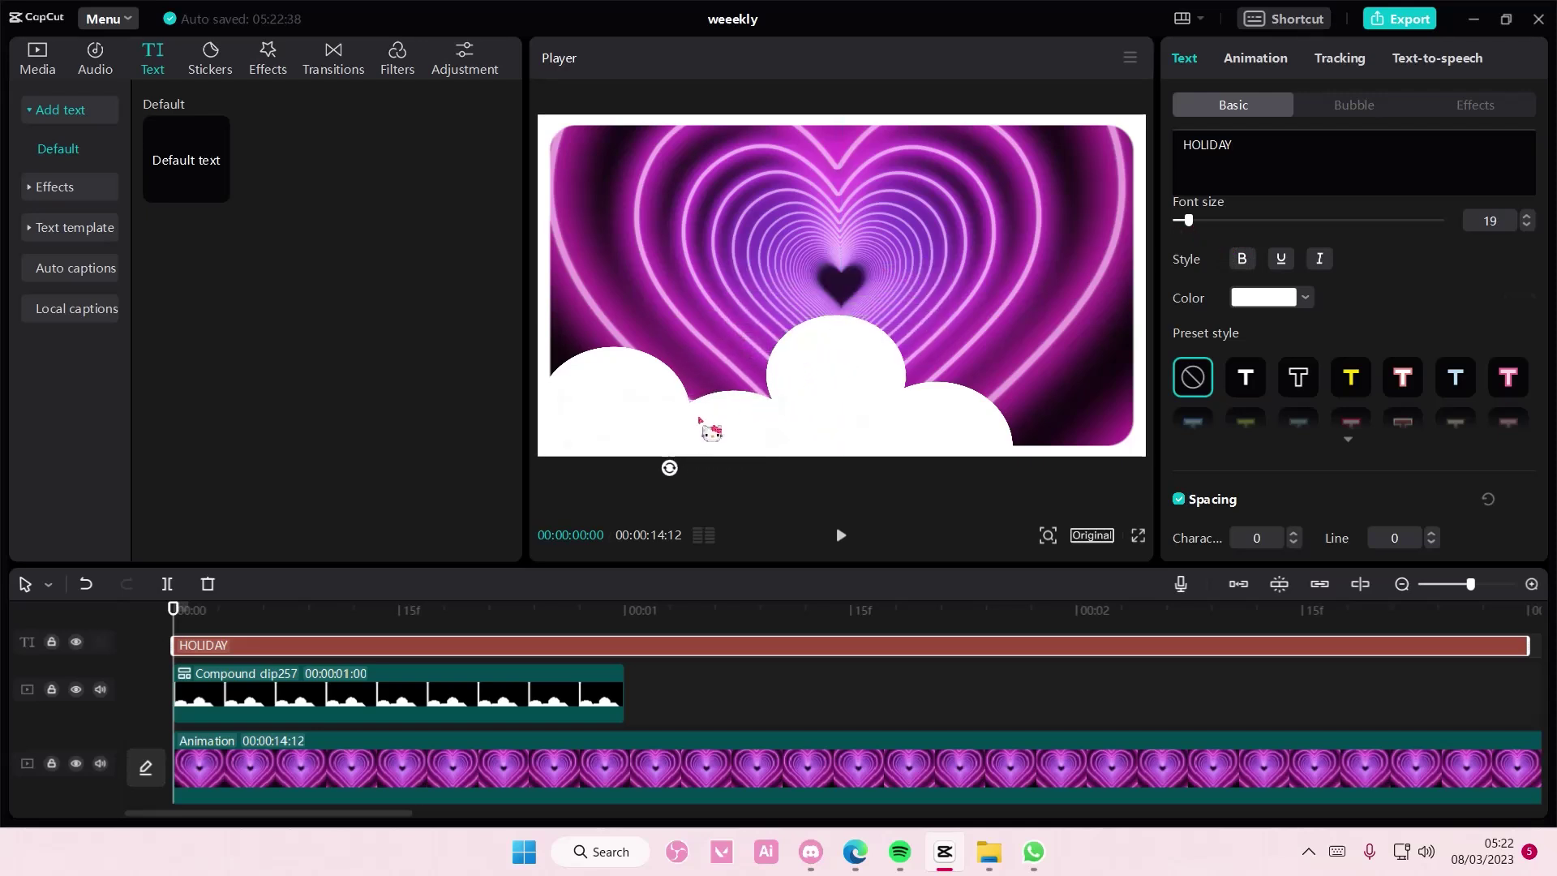
scroll(1271, 223, up, 2)
Try the Safira font and colour the HOLIDAY text purple.
click(1289, 256)
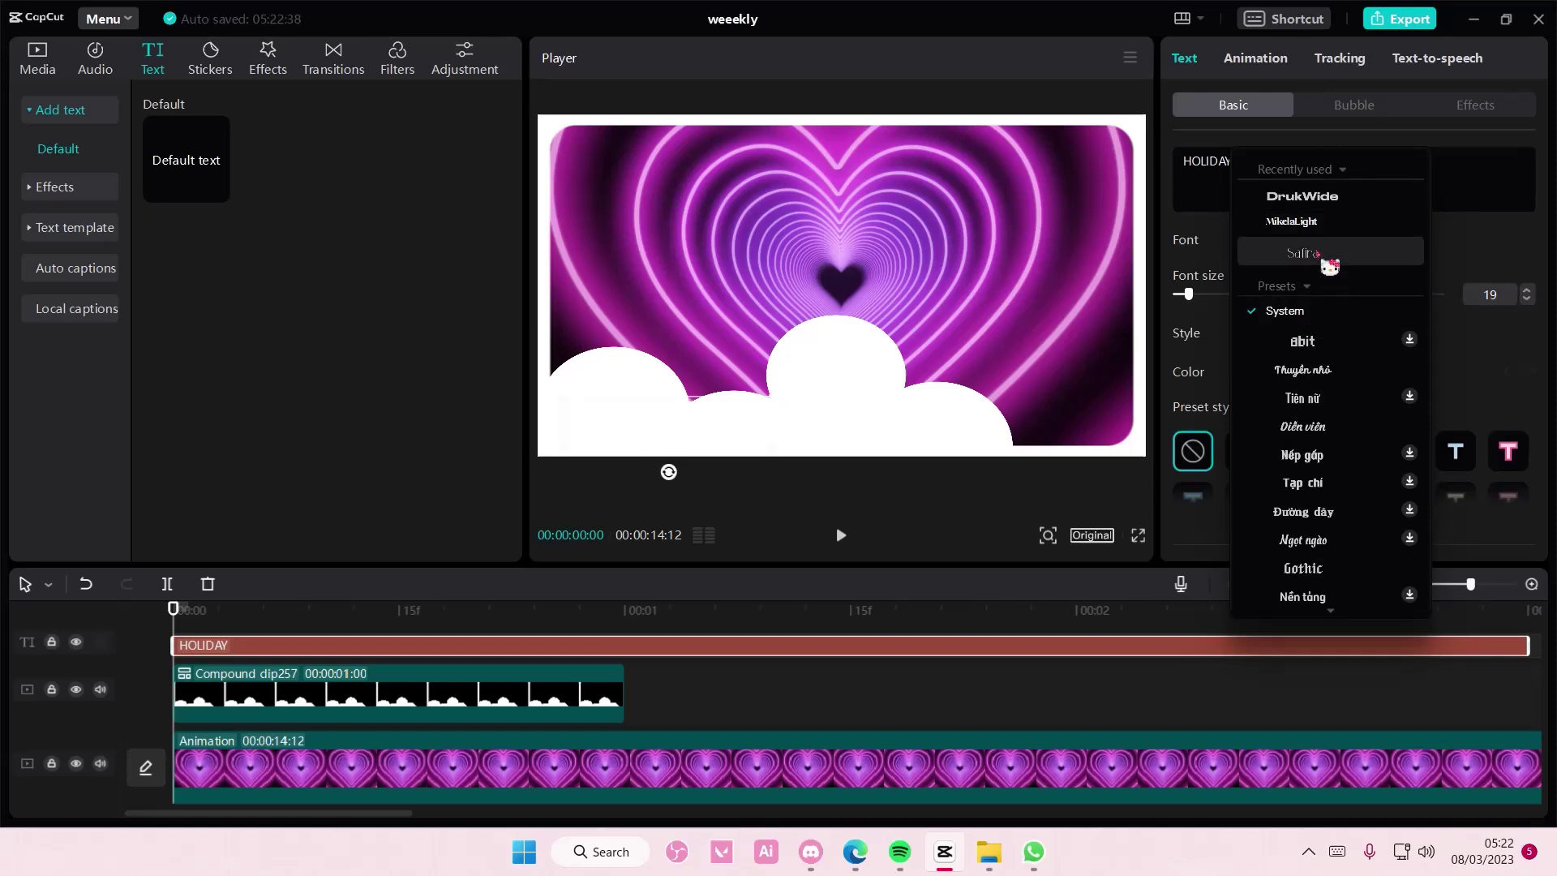
click(1302, 252)
click(1304, 371)
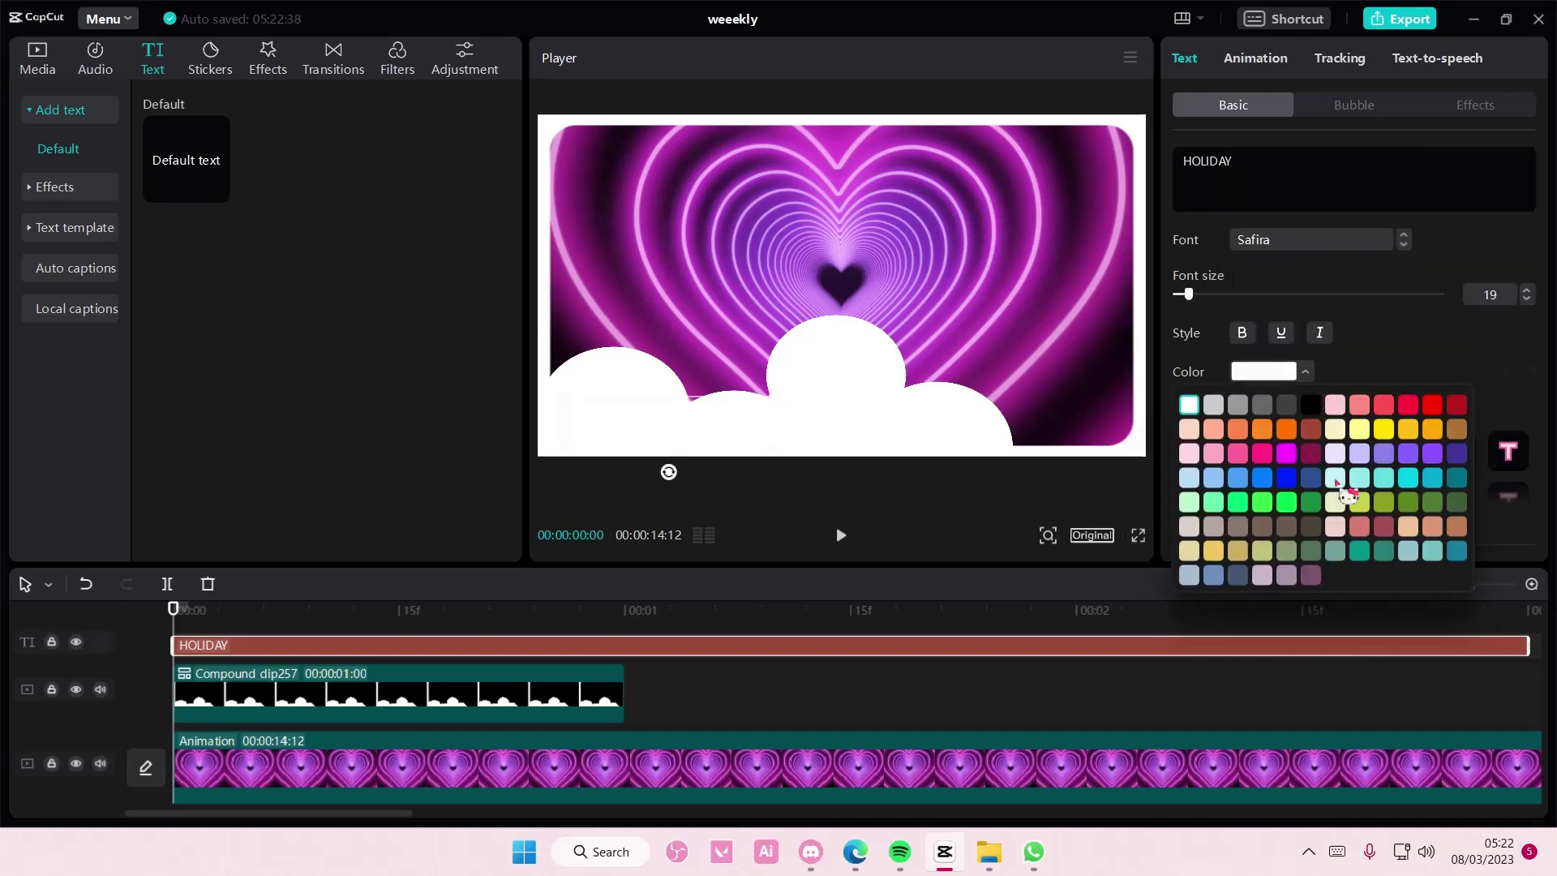
click(1358, 477)
click(1431, 453)
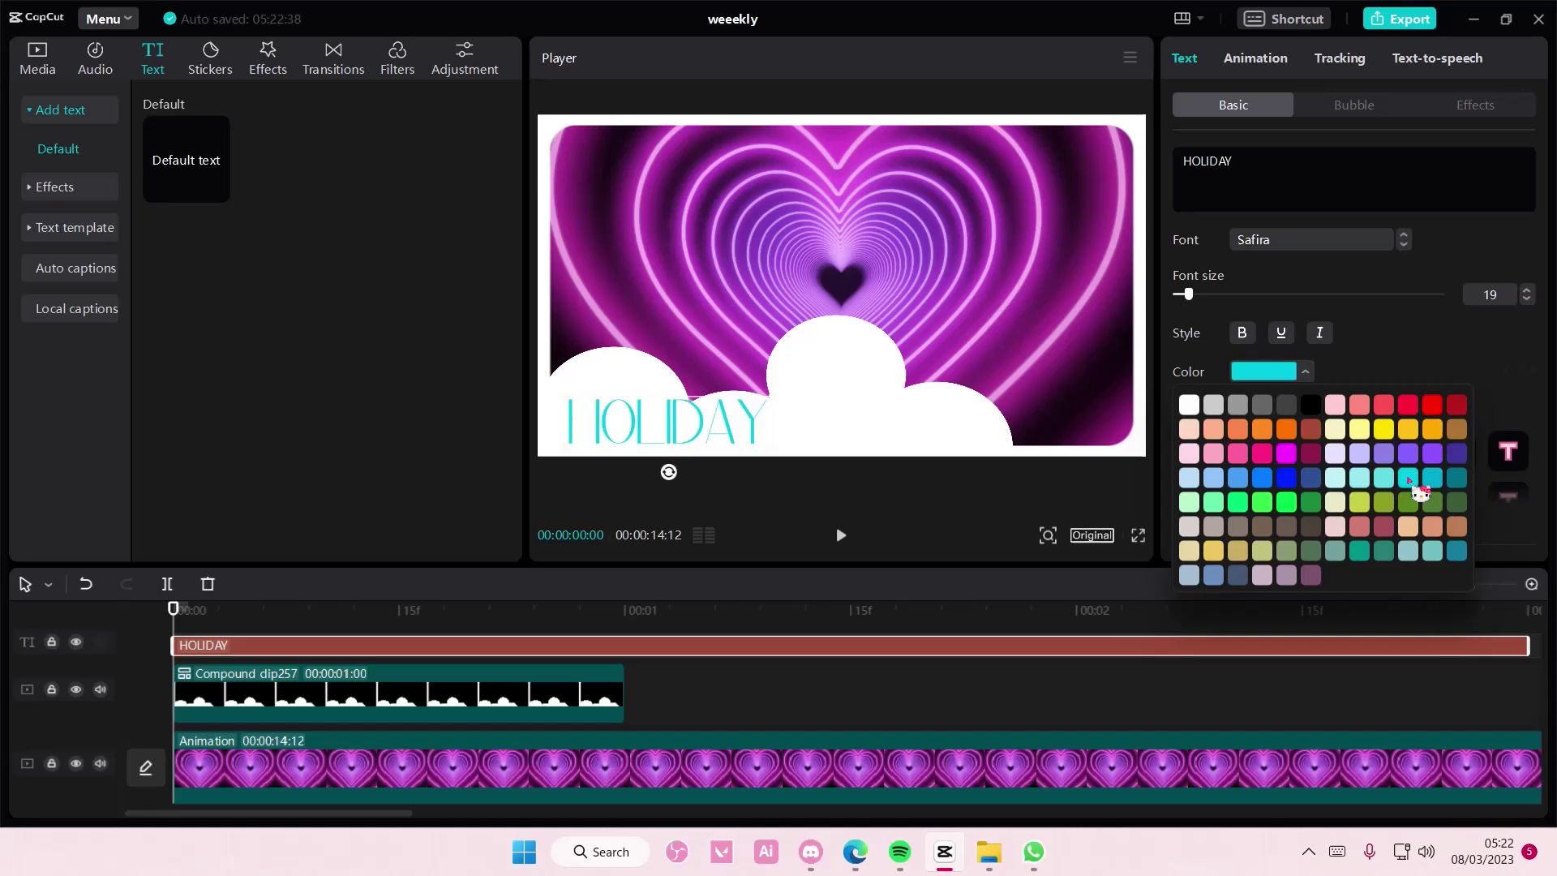
Set the HOLIDAY caption font to MikelaLight.
click(1351, 347)
click(1313, 239)
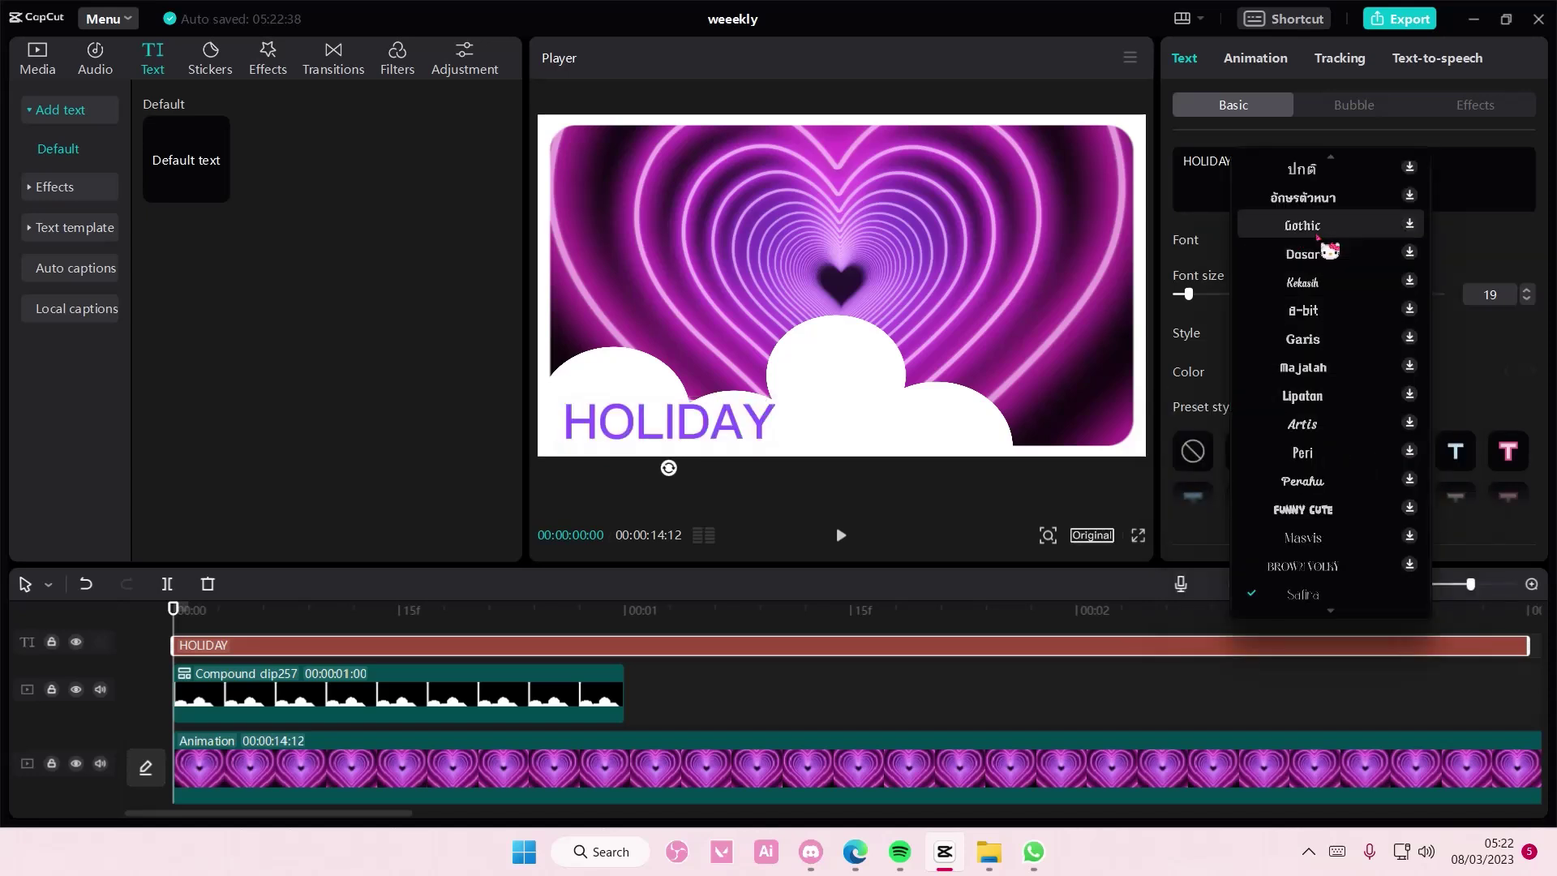
scroll(1326, 304, down, 5)
scroll(1338, 268, down, 5)
scroll(1352, 265, up, 5)
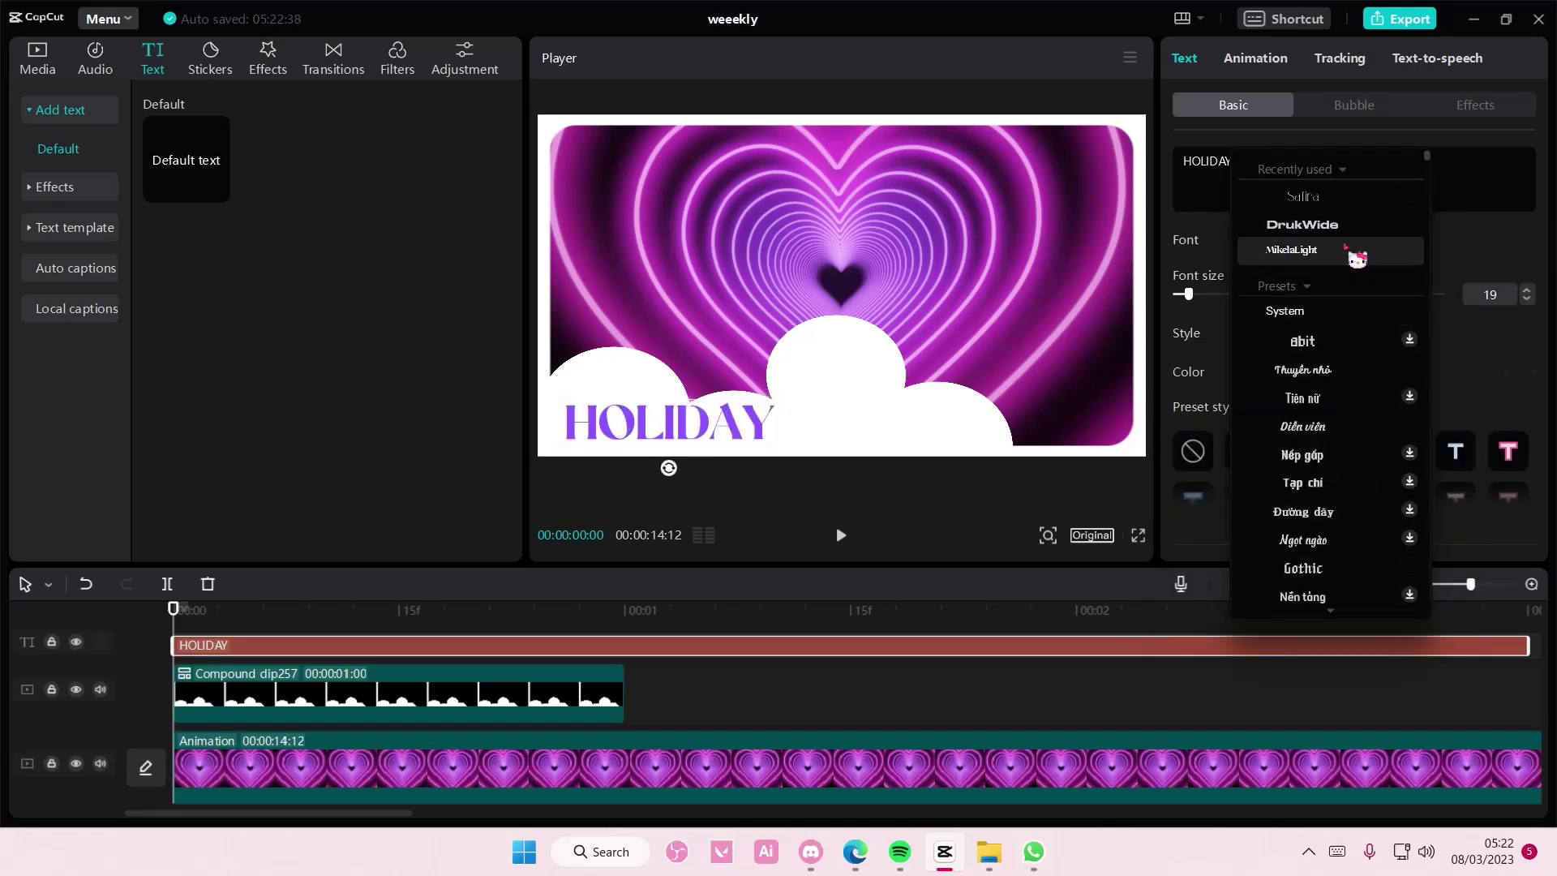
click(1326, 249)
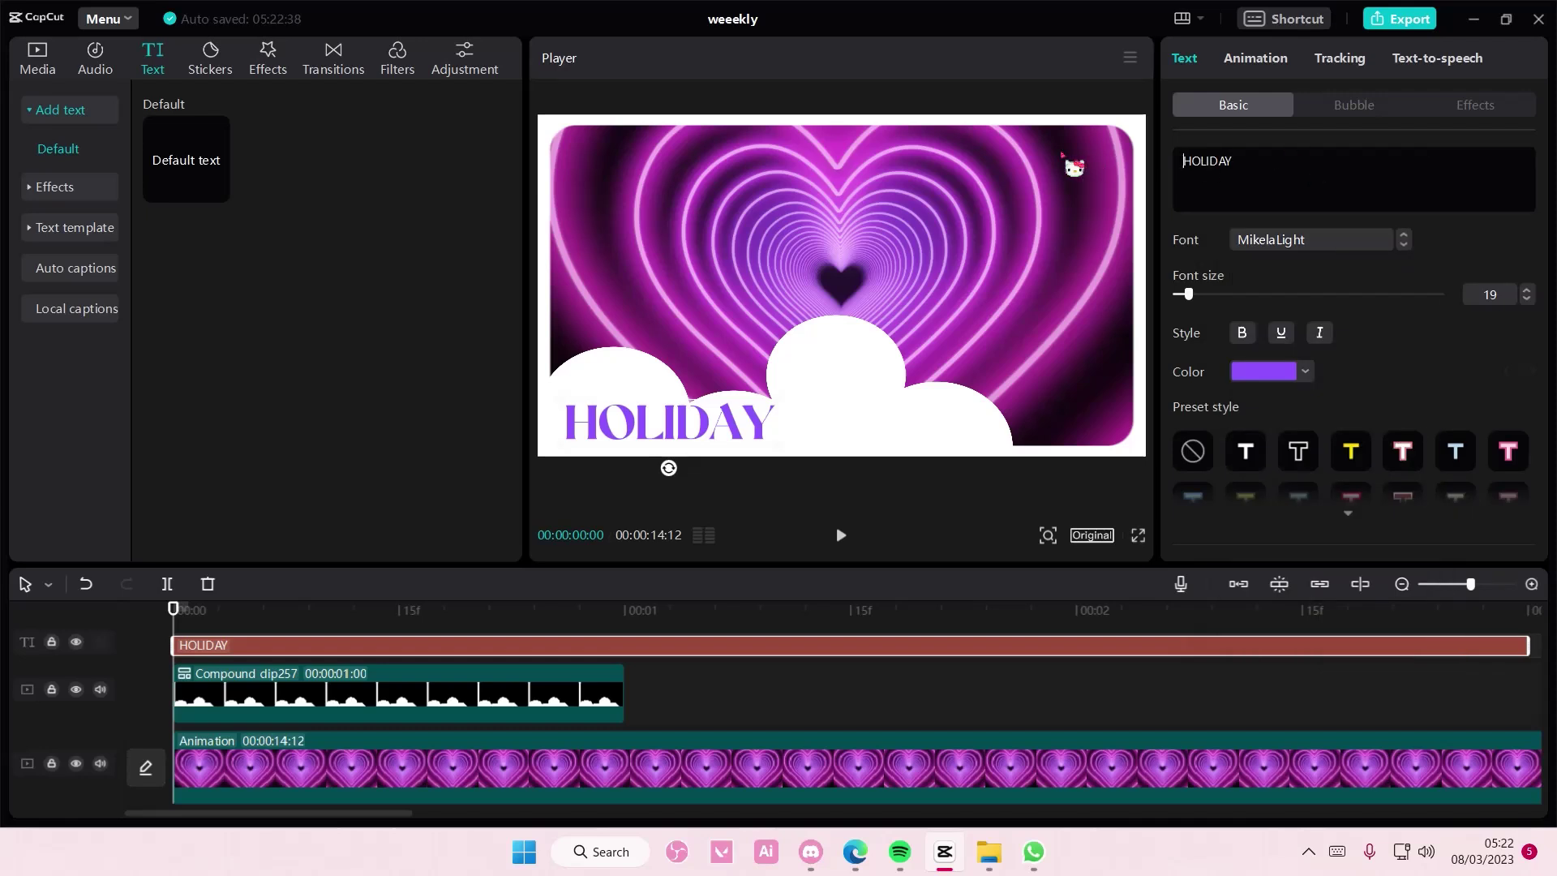
Retype the caption as lowercase 'holiday' and colour it light lavender.
drag(1235, 161, 1181, 160)
text(holid)
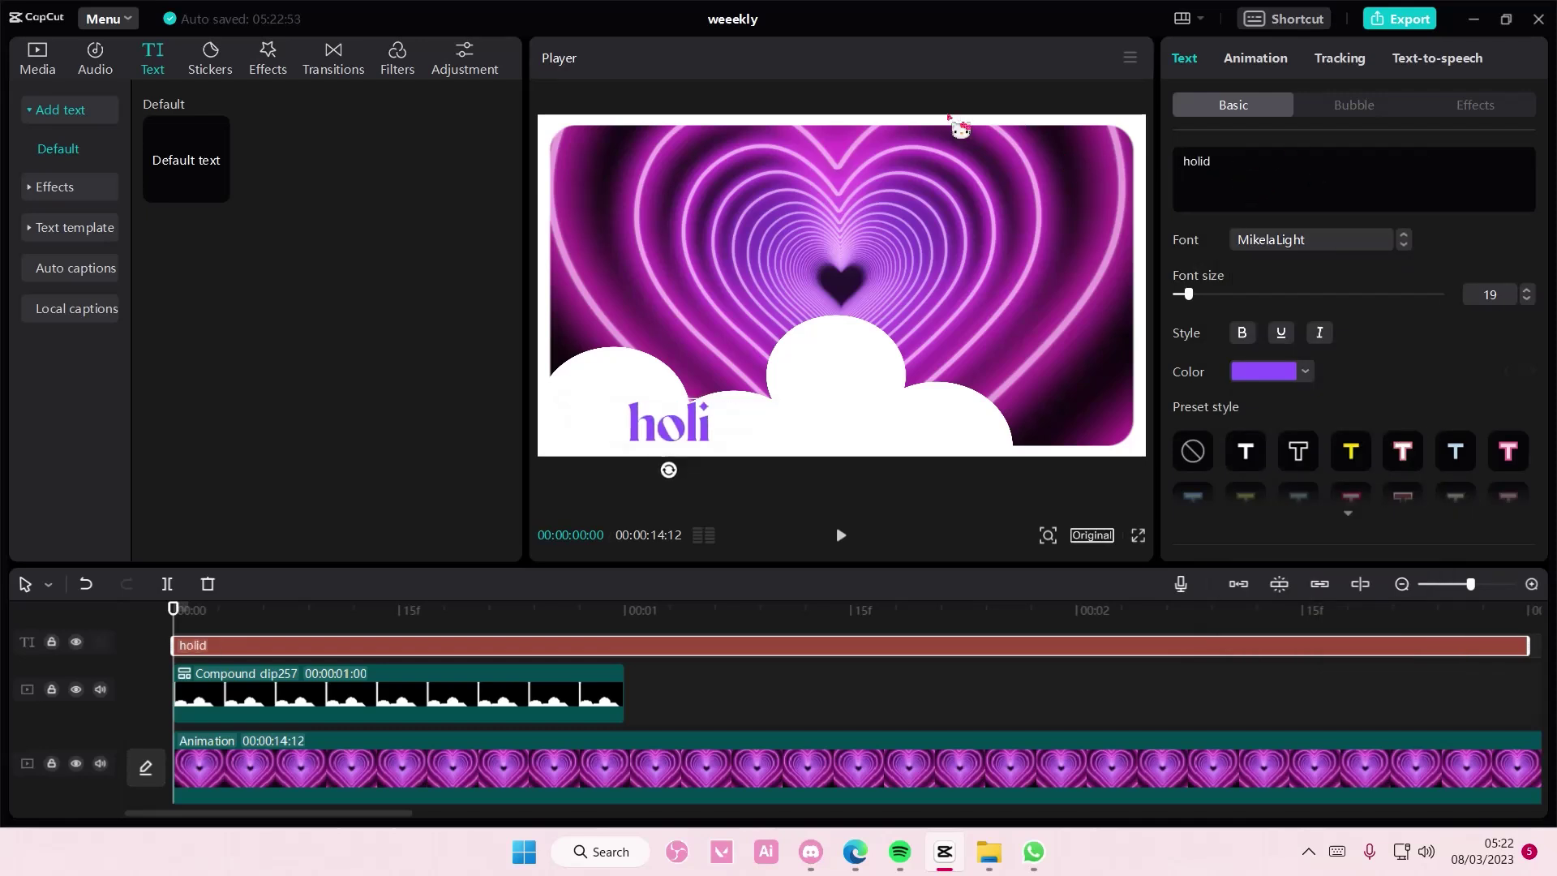
text(ay)
click(1305, 371)
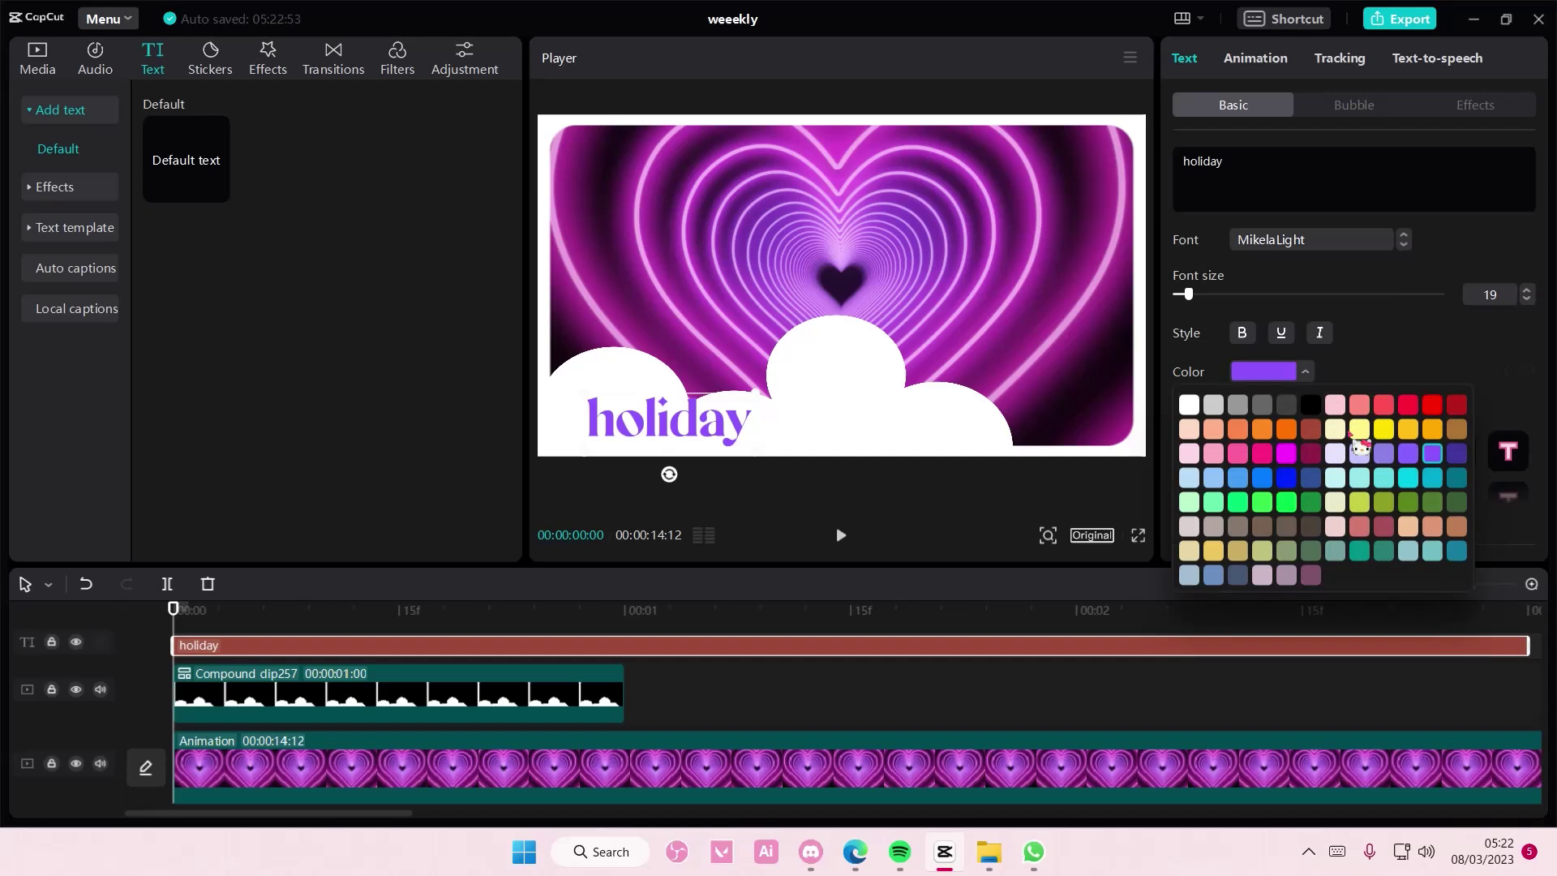
click(1238, 453)
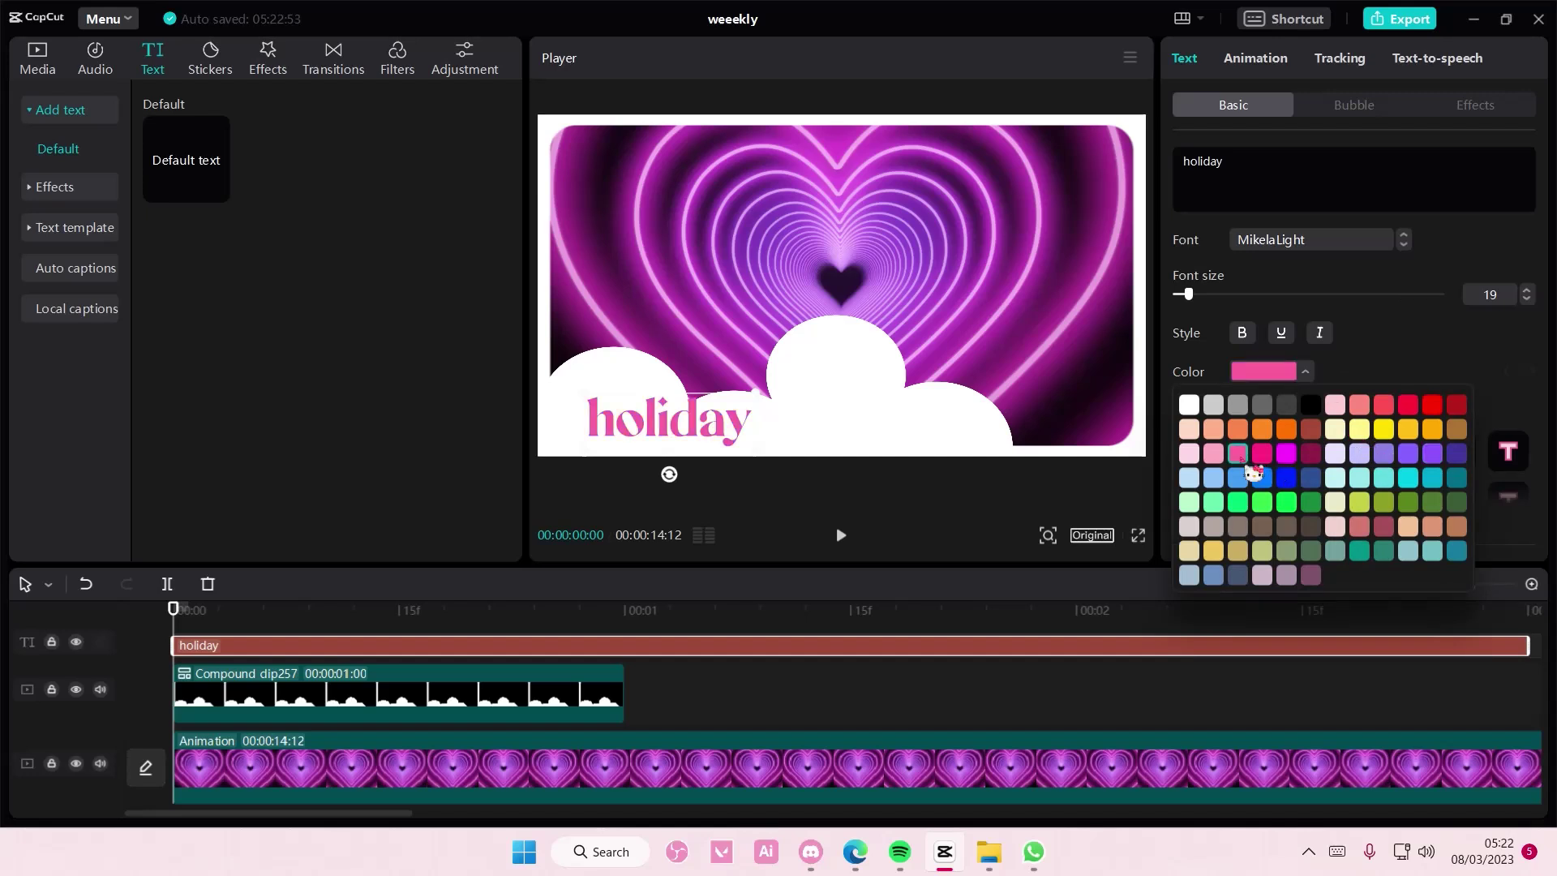
click(1362, 454)
click(791, 444)
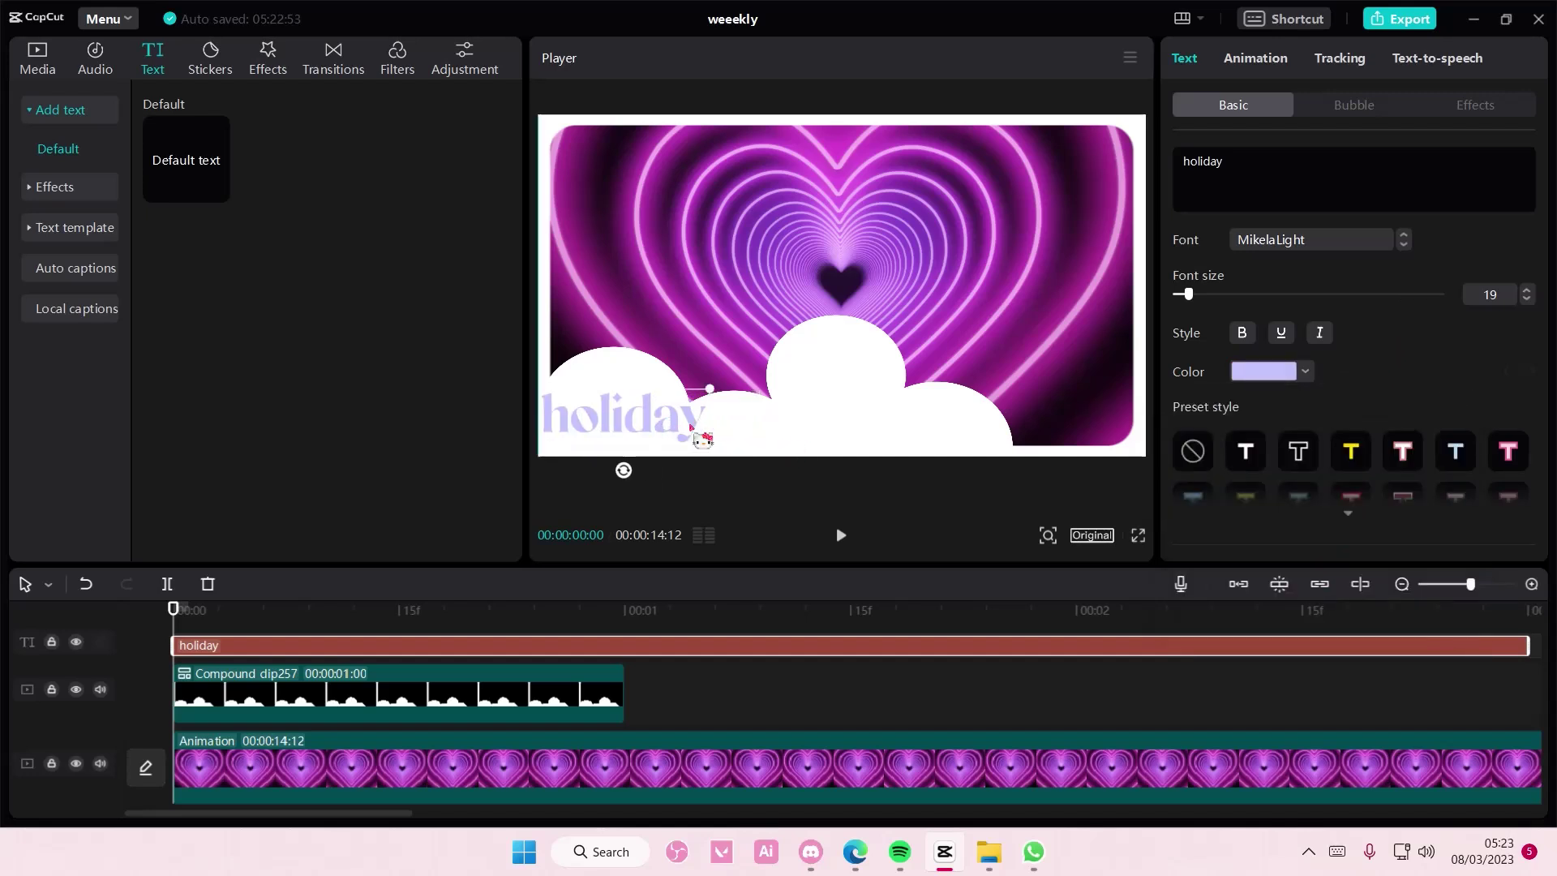
Shrink the holiday text to size 16 and place it over the bottom-left clouds.
drag(754, 439, 725, 441)
drag(1187, 294, 1200, 305)
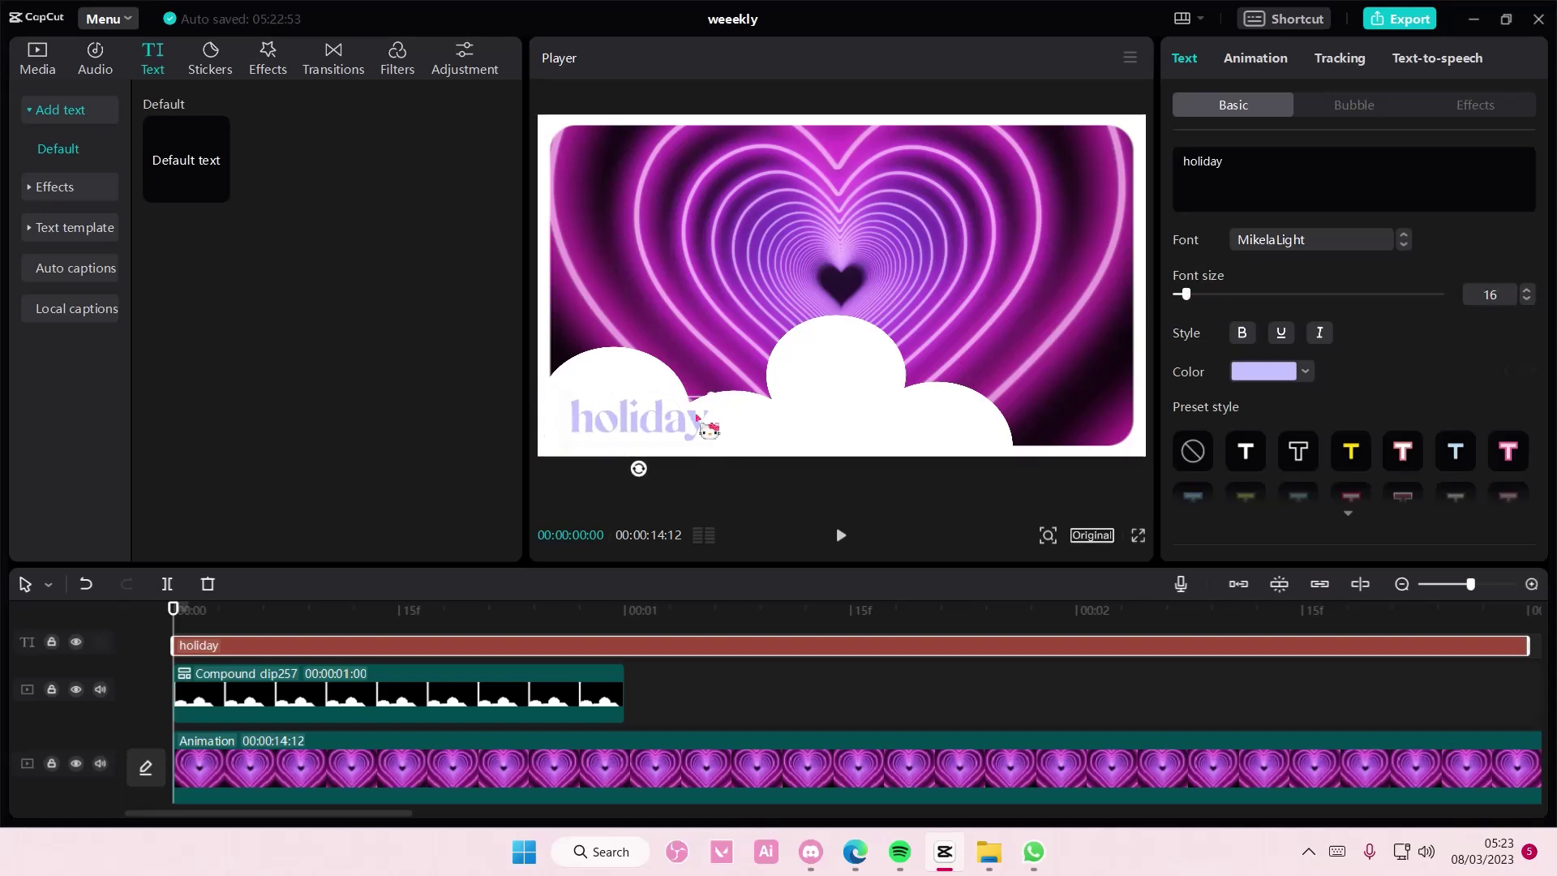
mouse_move(709, 426)
mouse_down()
mouse_move(691, 439)
mouse_move(840, 450)
mouse_up()
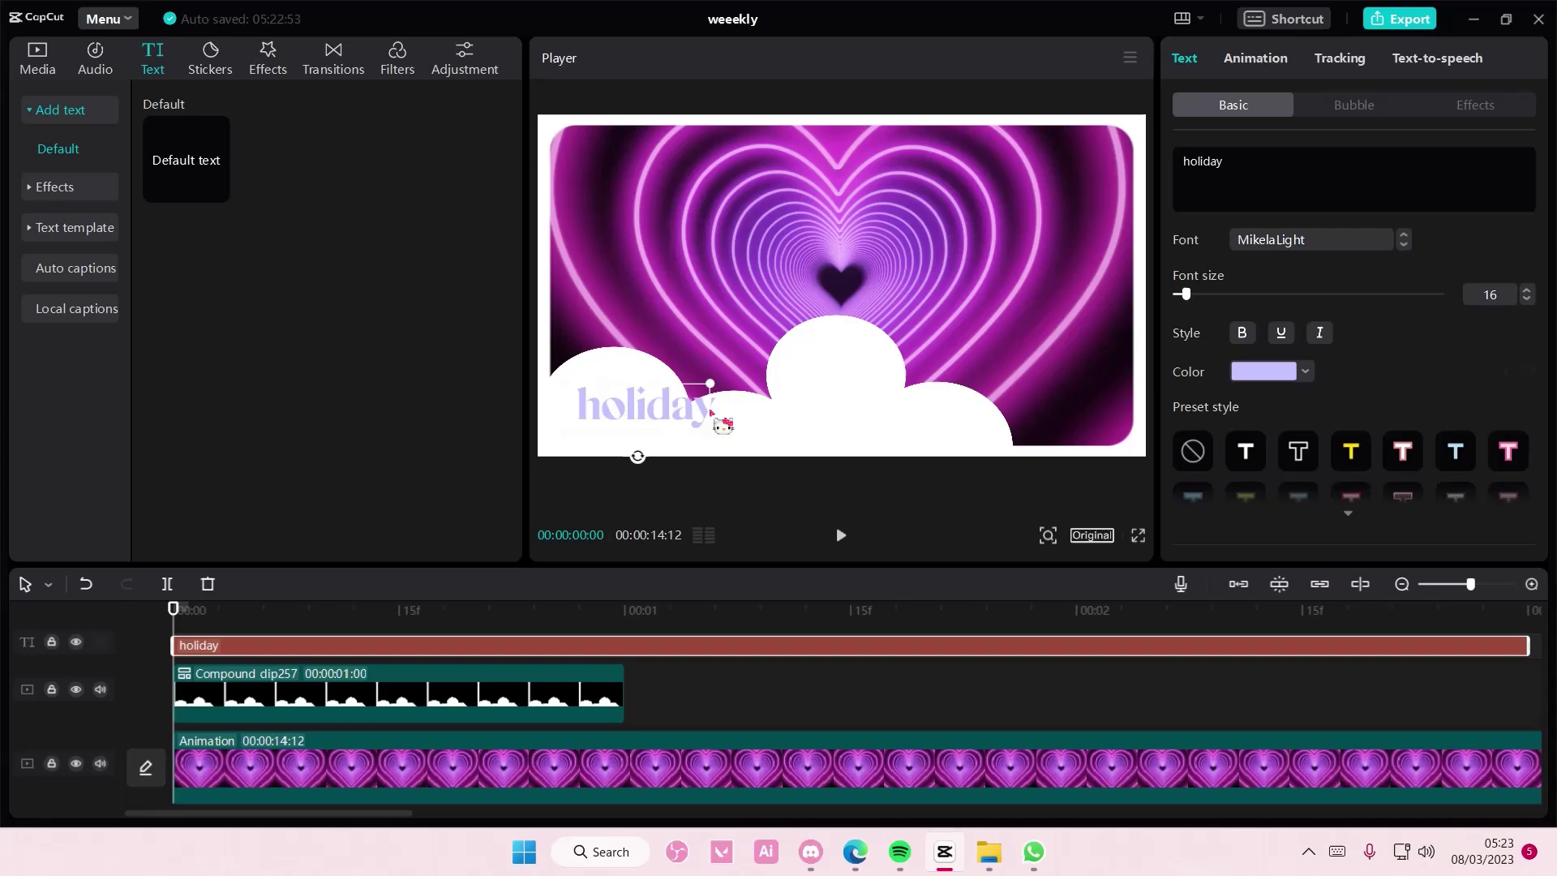
Delete the holiday text clip and bring up the sticker library.
key(Delete)
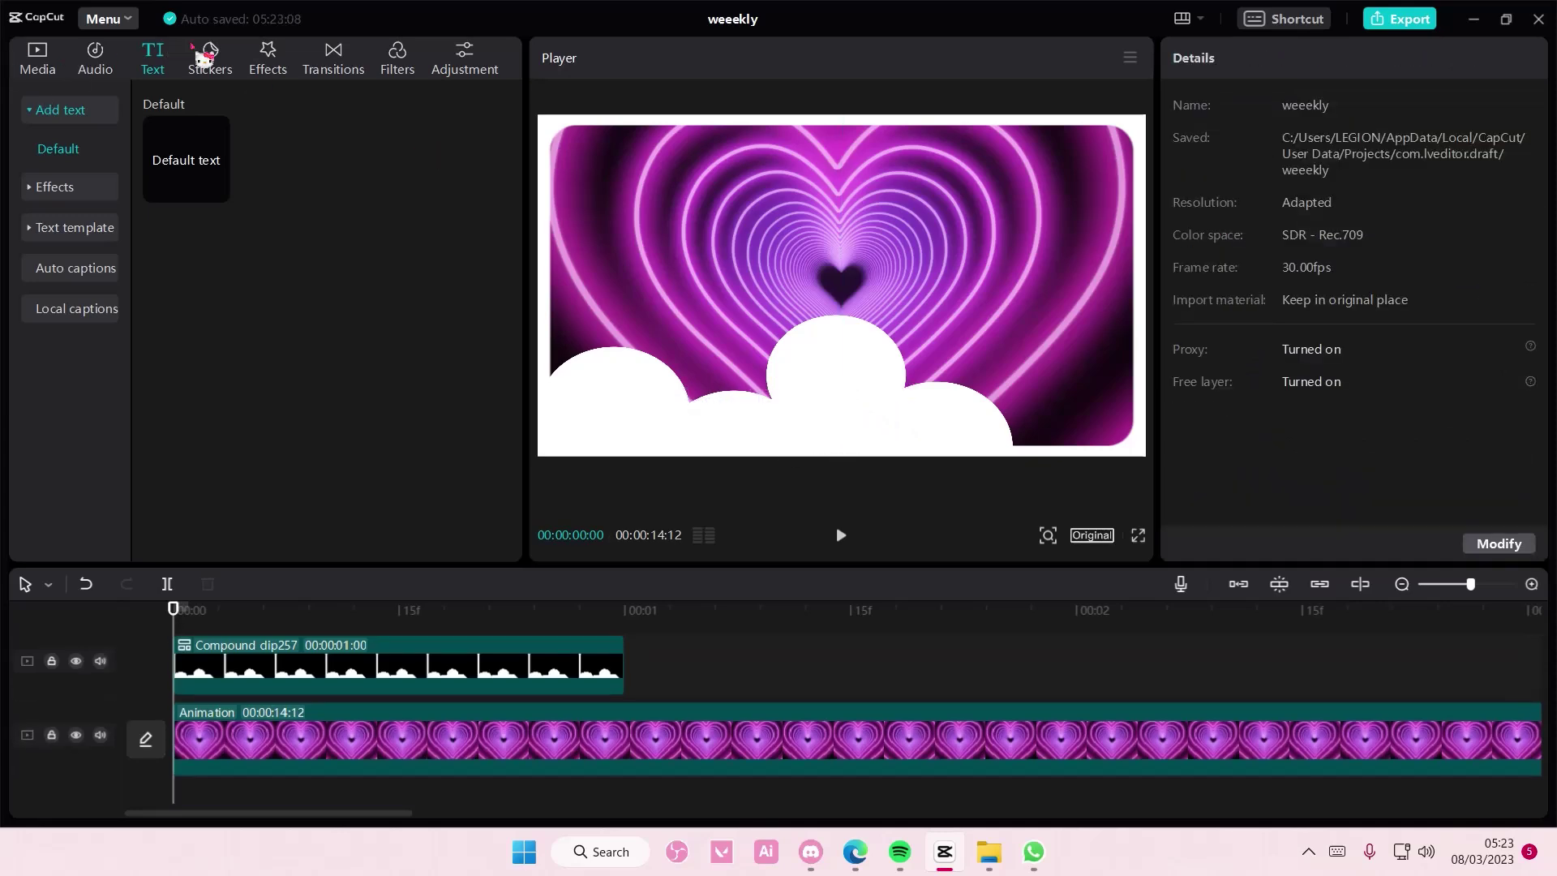
click(211, 58)
scroll(366, 305, down, 5)
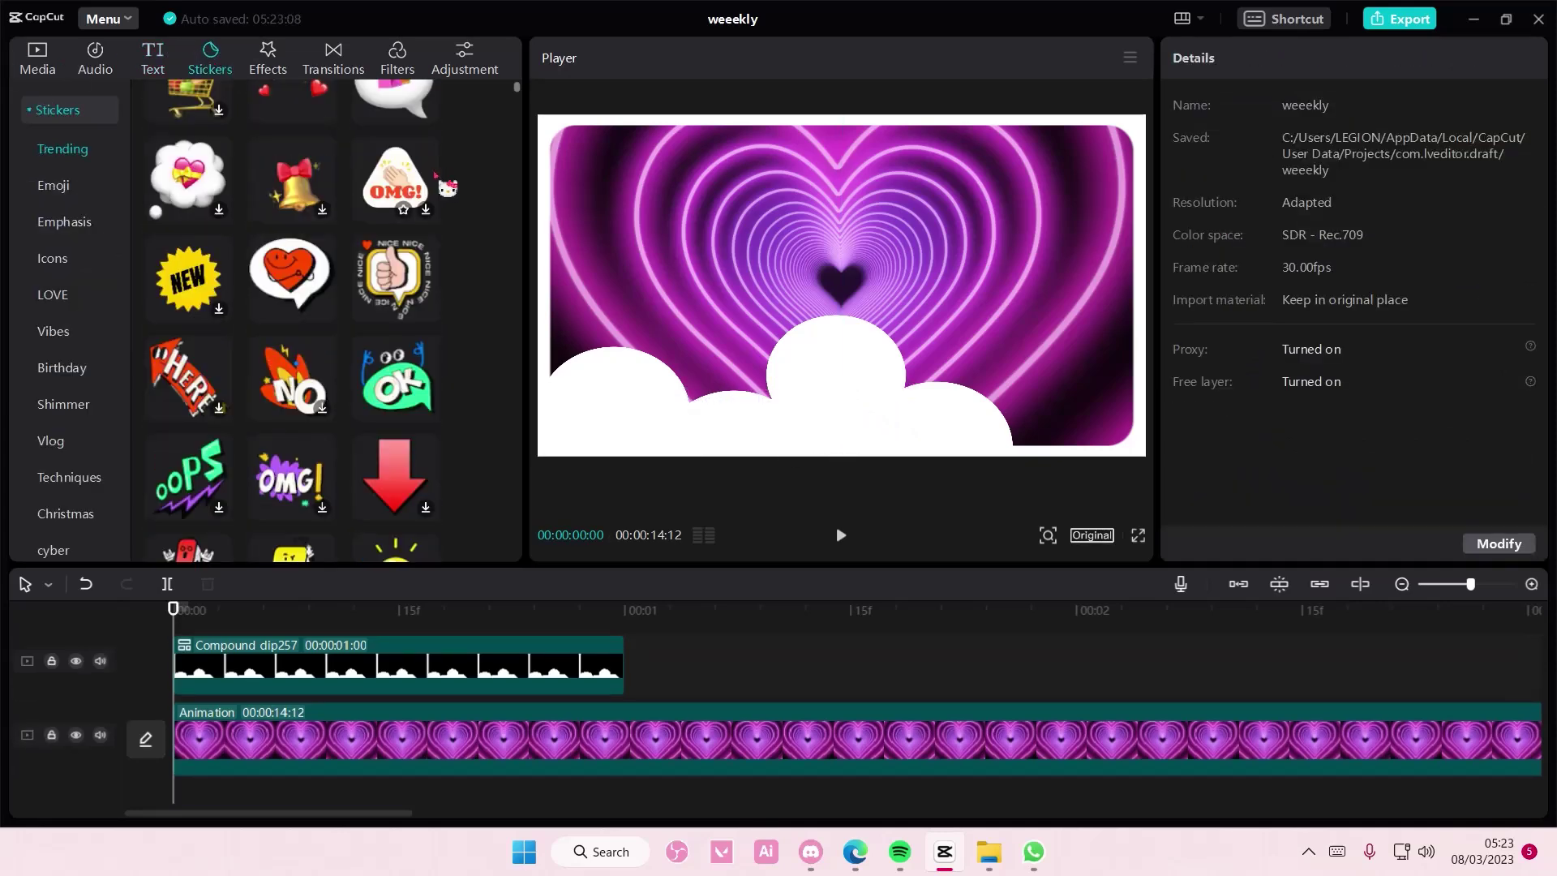
scroll(451, 193, down, 5)
scroll(462, 218, down, 5)
scroll(474, 231, down, 5)
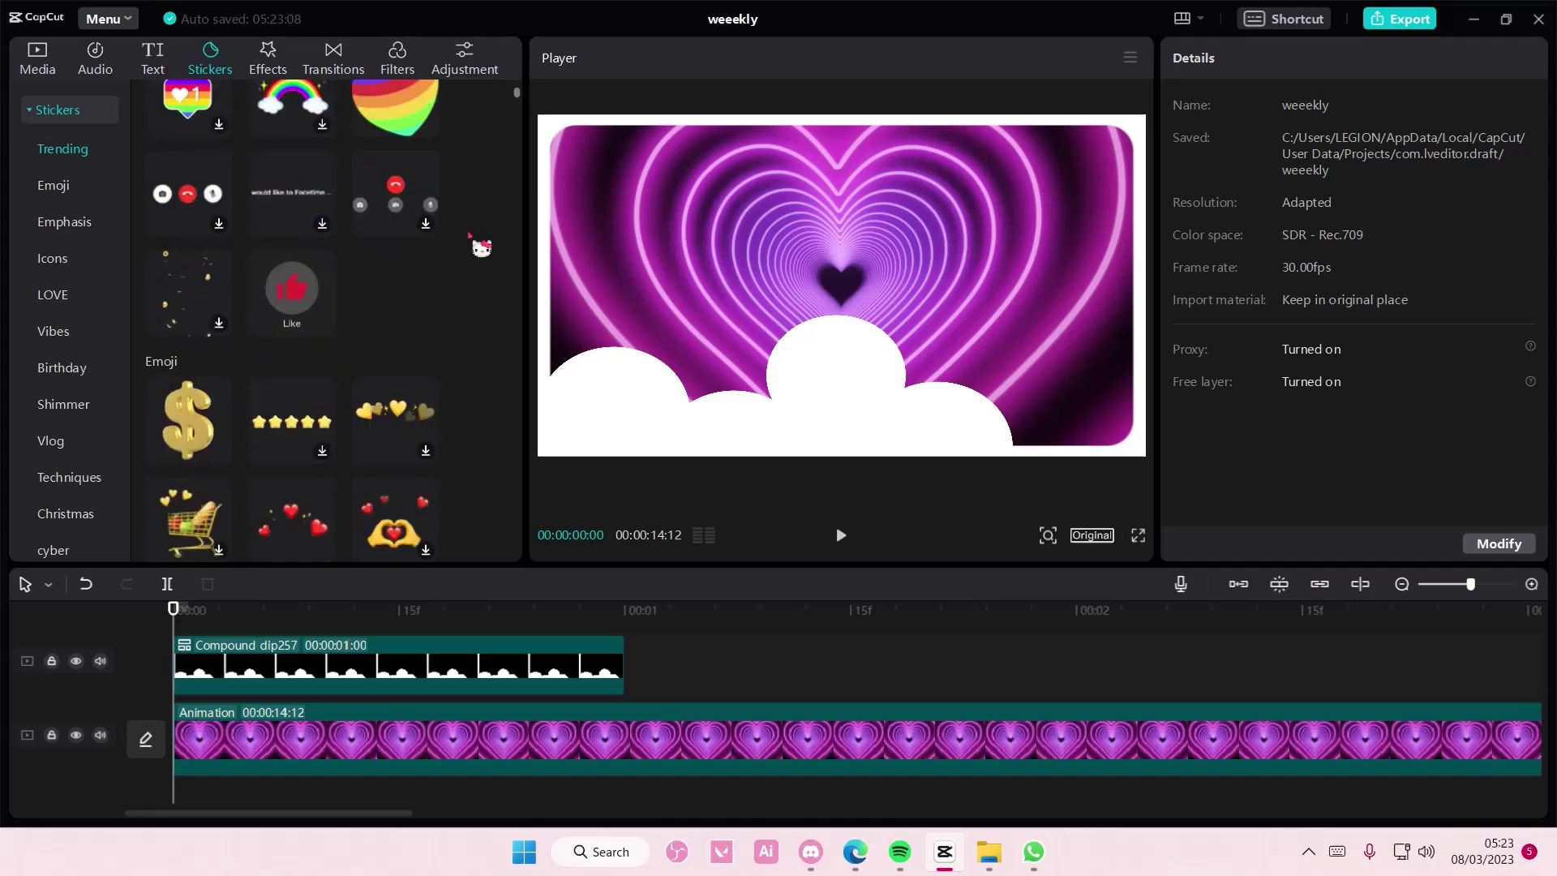
scroll(481, 249, down, 3)
scroll(482, 248, down, 5)
scroll(481, 249, down, 5)
scroll(482, 249, down, 5)
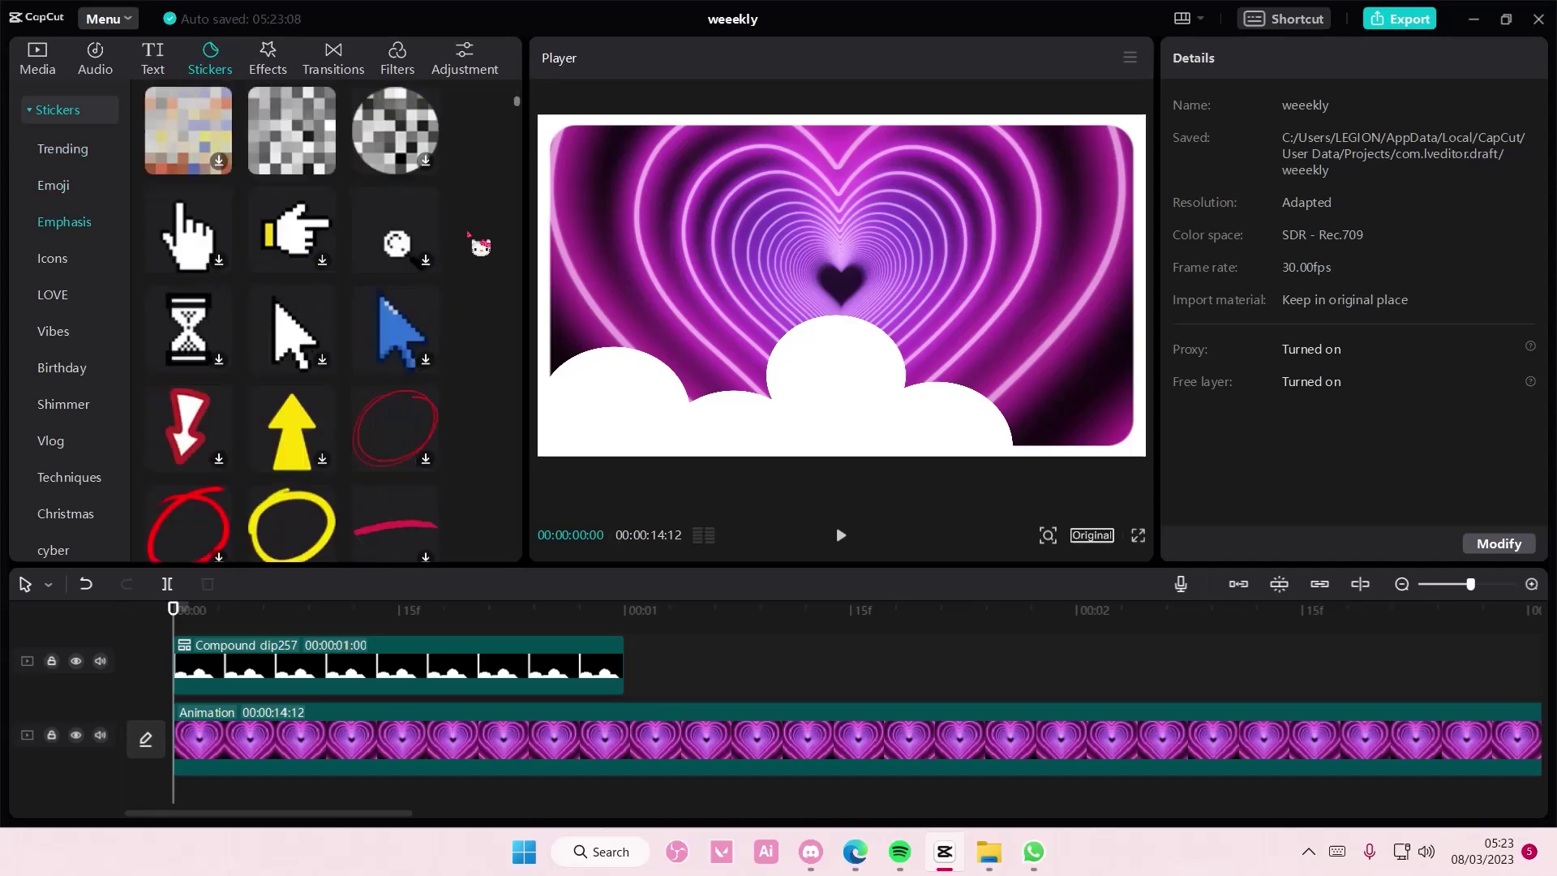
scroll(482, 249, down, 2)
scroll(480, 249, down, 5)
scroll(480, 248, down, 5)
scroll(480, 249, down, 5)
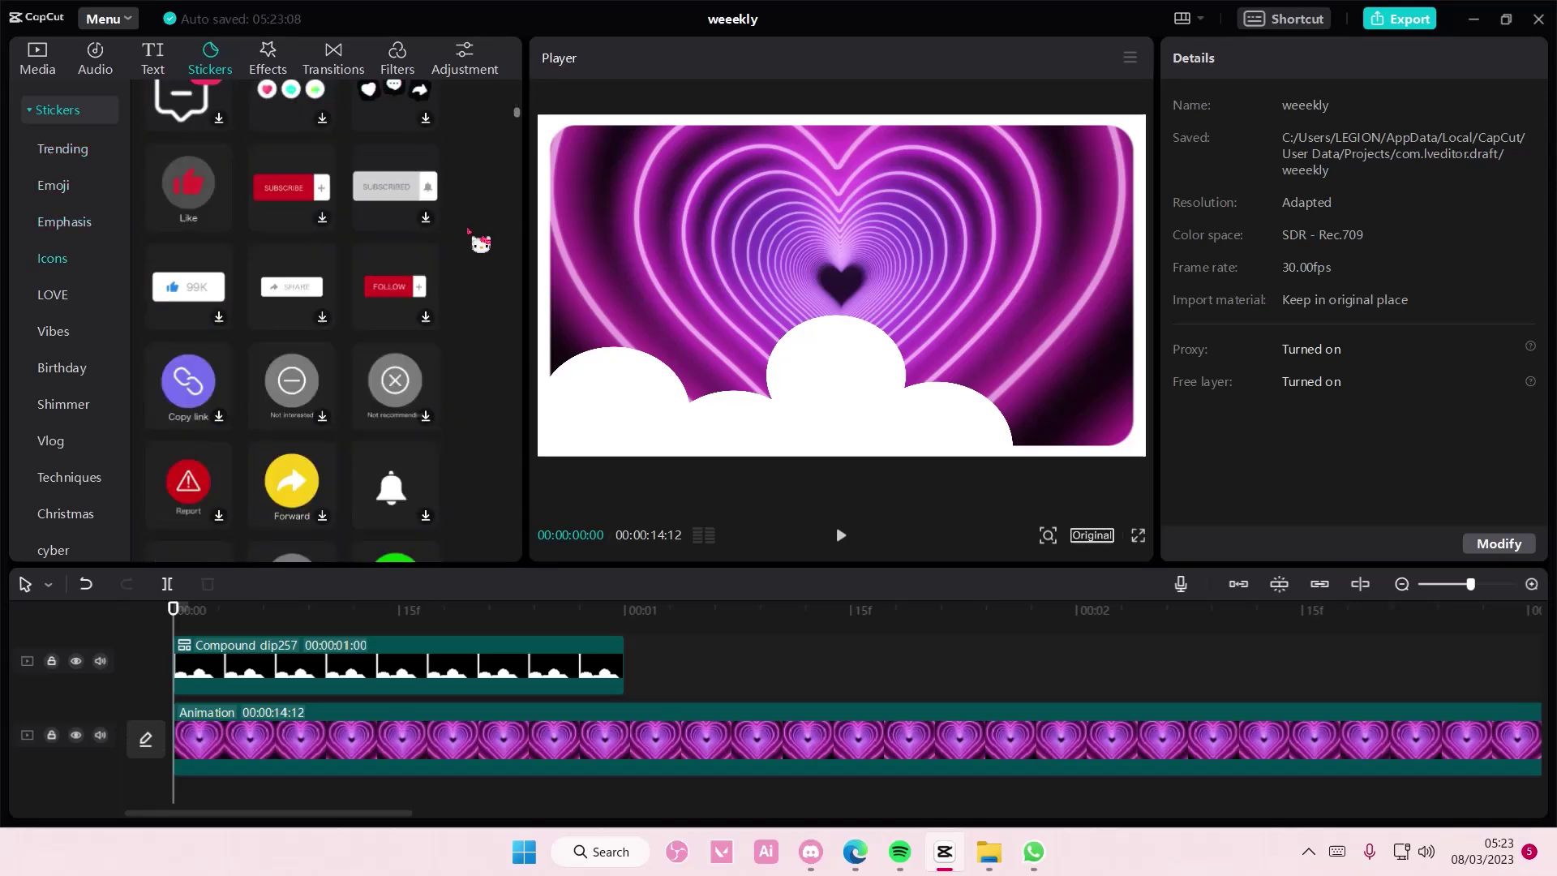
scroll(480, 248, down, 3)
scroll(481, 244, down, 5)
scroll(481, 244, down, 5)
scroll(480, 244, down, 5)
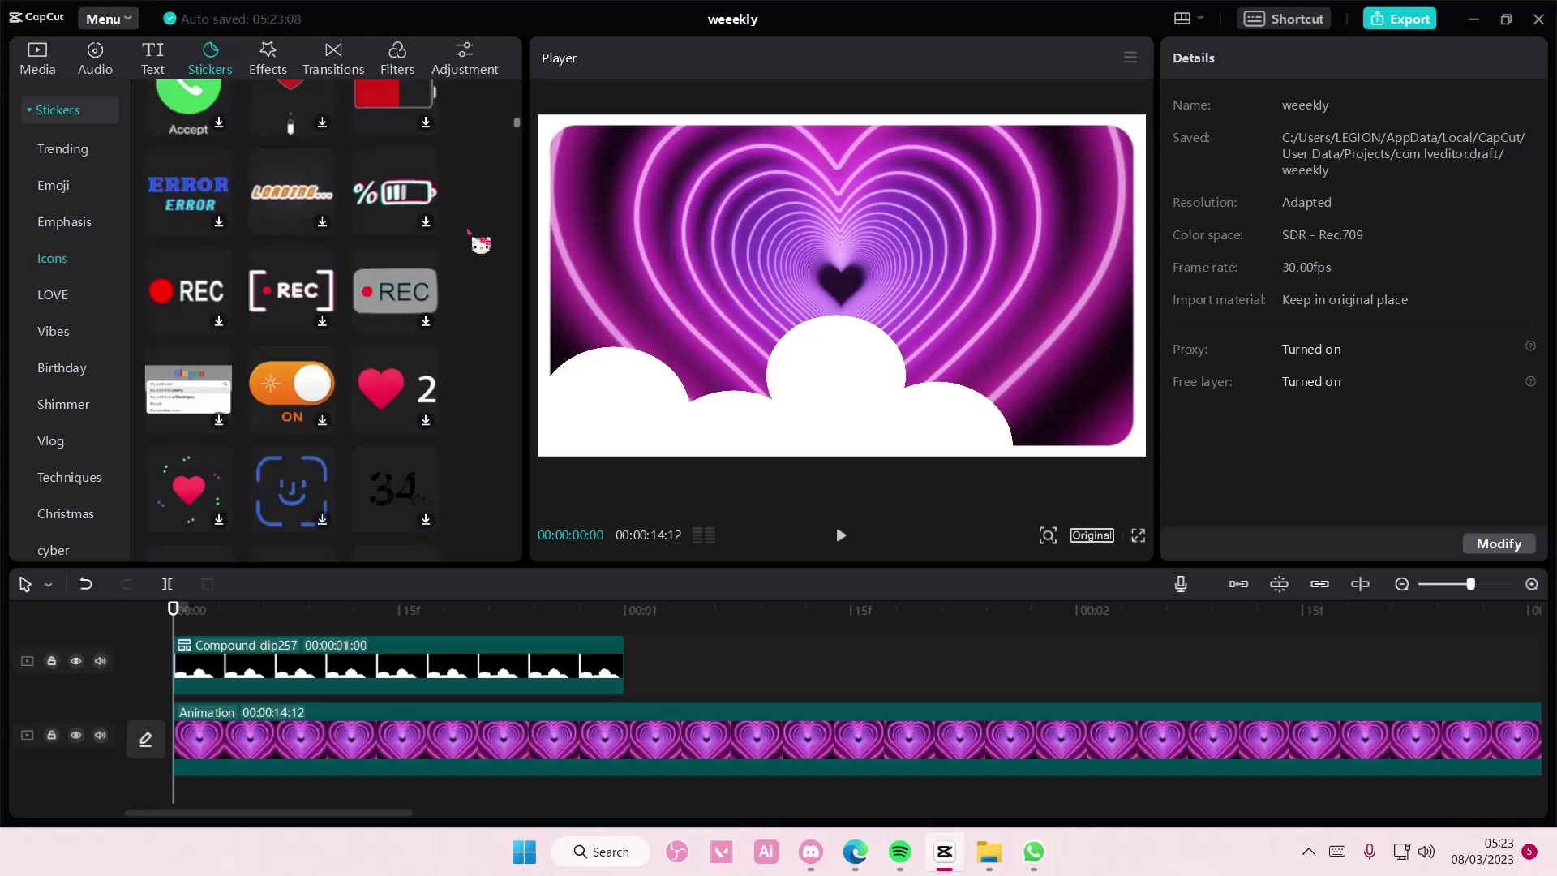
scroll(481, 243, down, 4)
scroll(481, 244, down, 5)
scroll(480, 243, down, 5)
scroll(480, 244, down, 3)
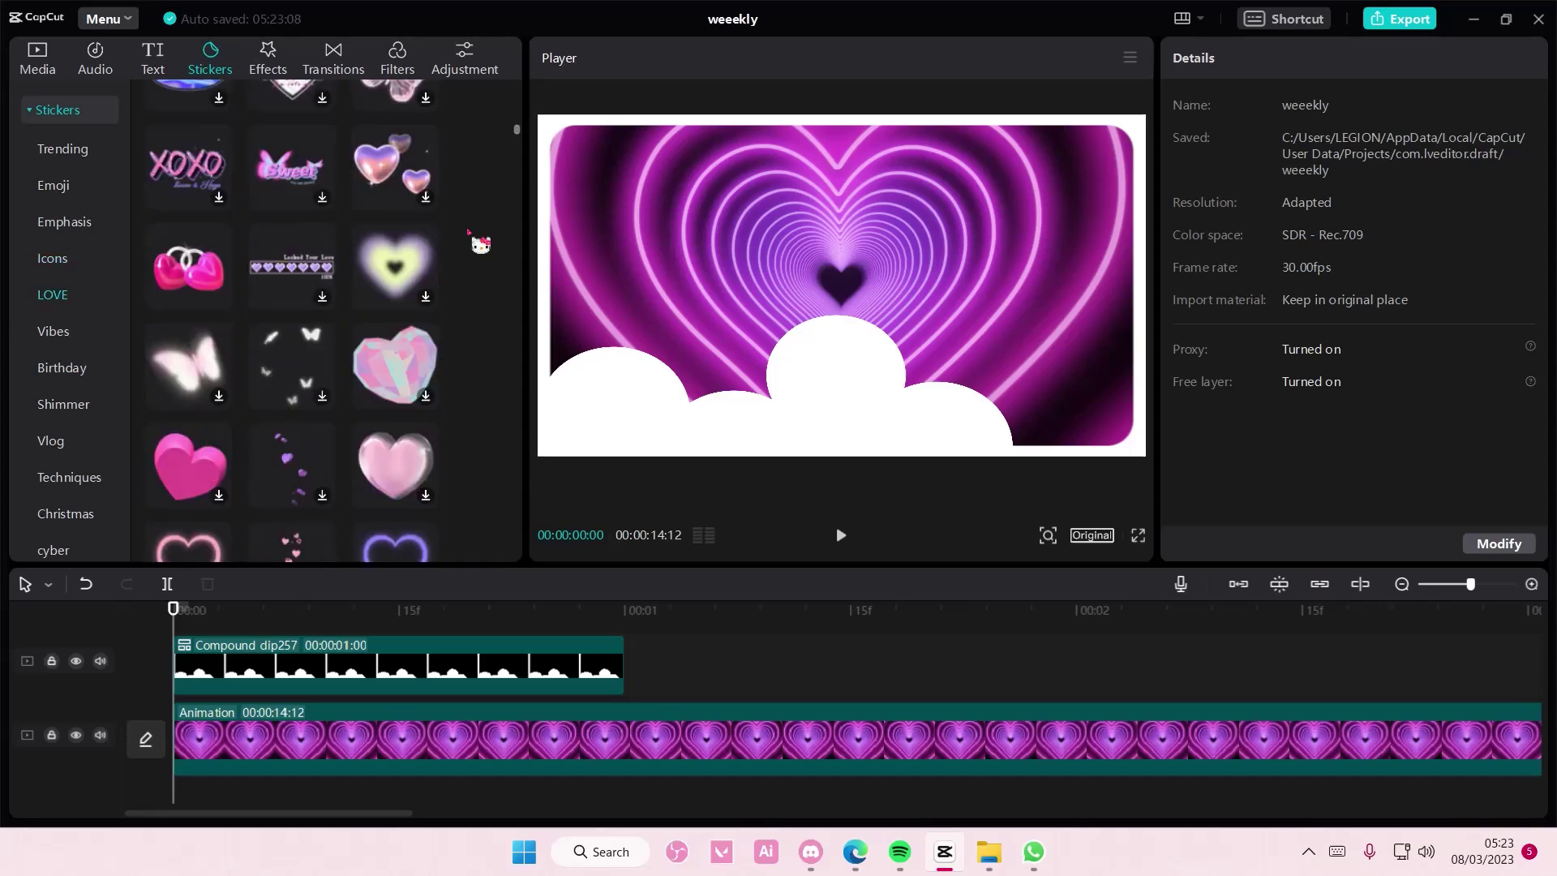
scroll(481, 243, down, 5)
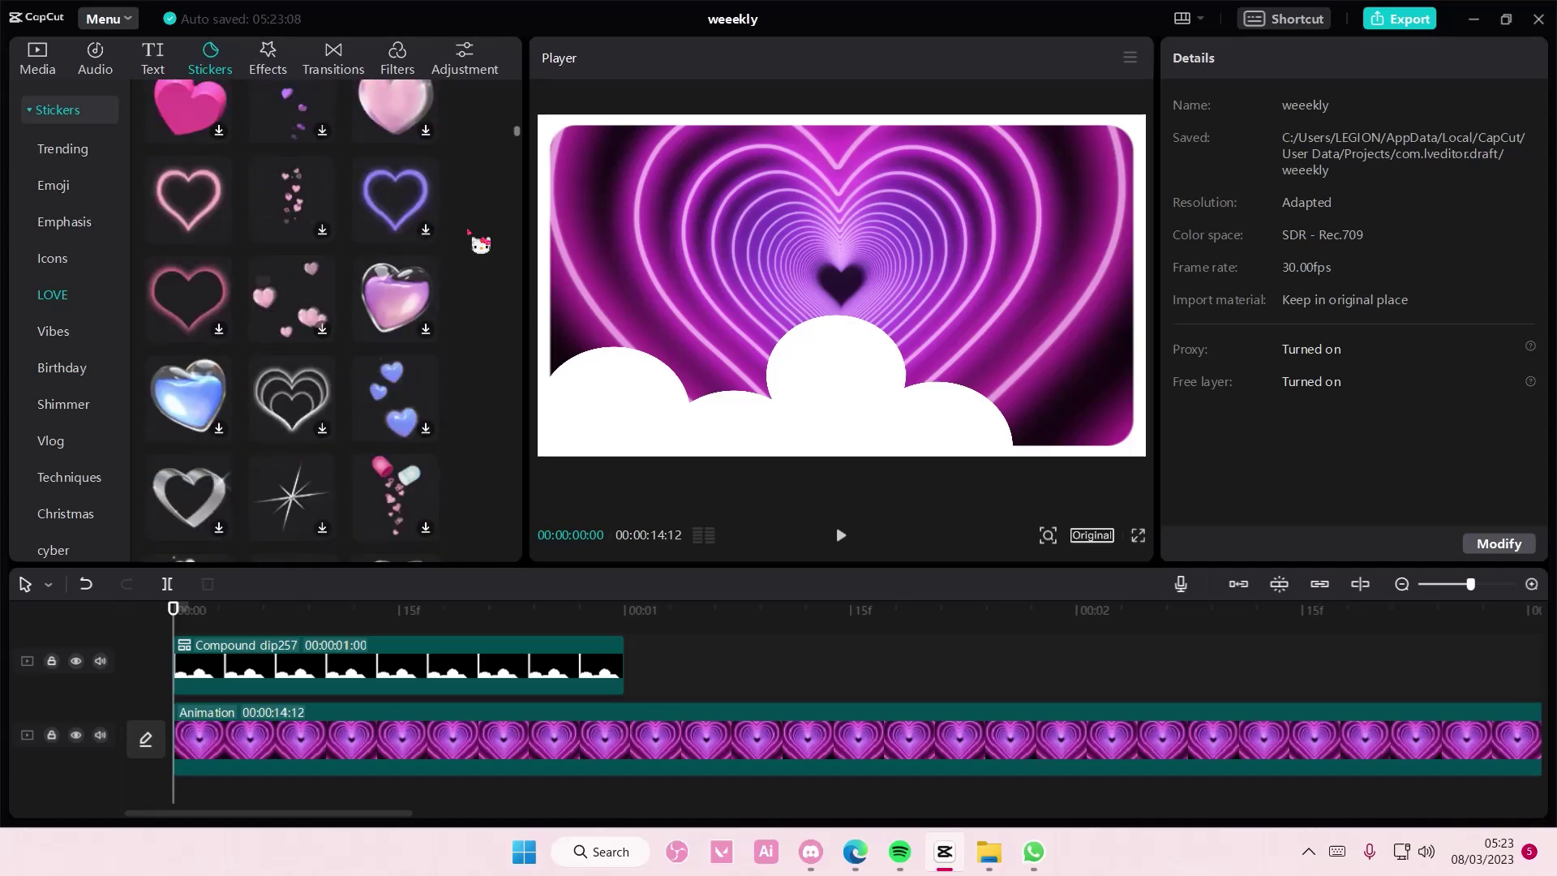
scroll(480, 244, down, 5)
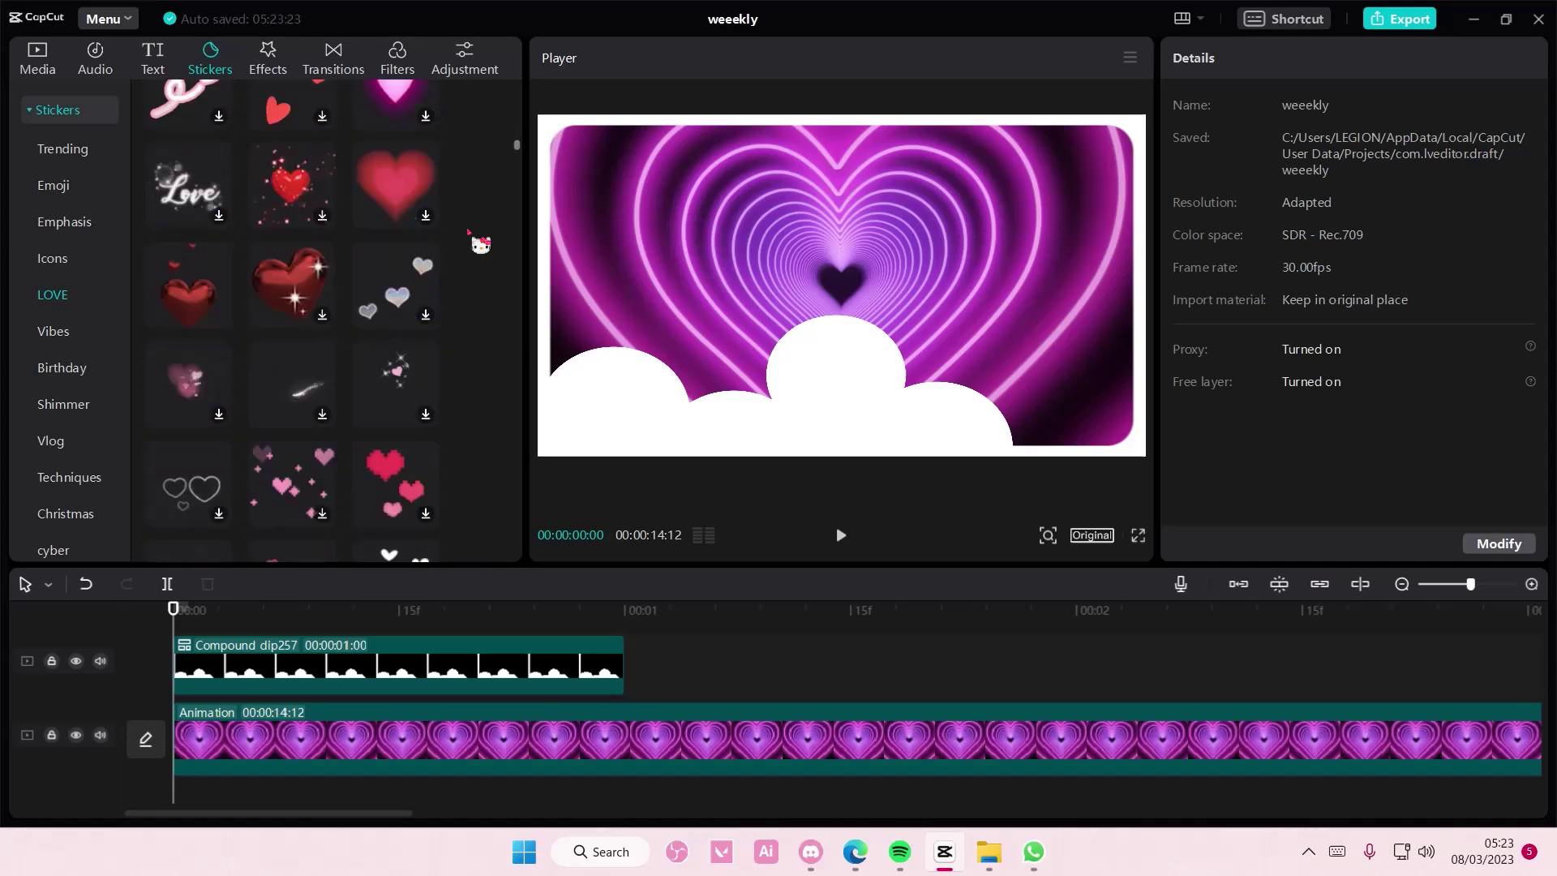
scroll(481, 244, down, 5)
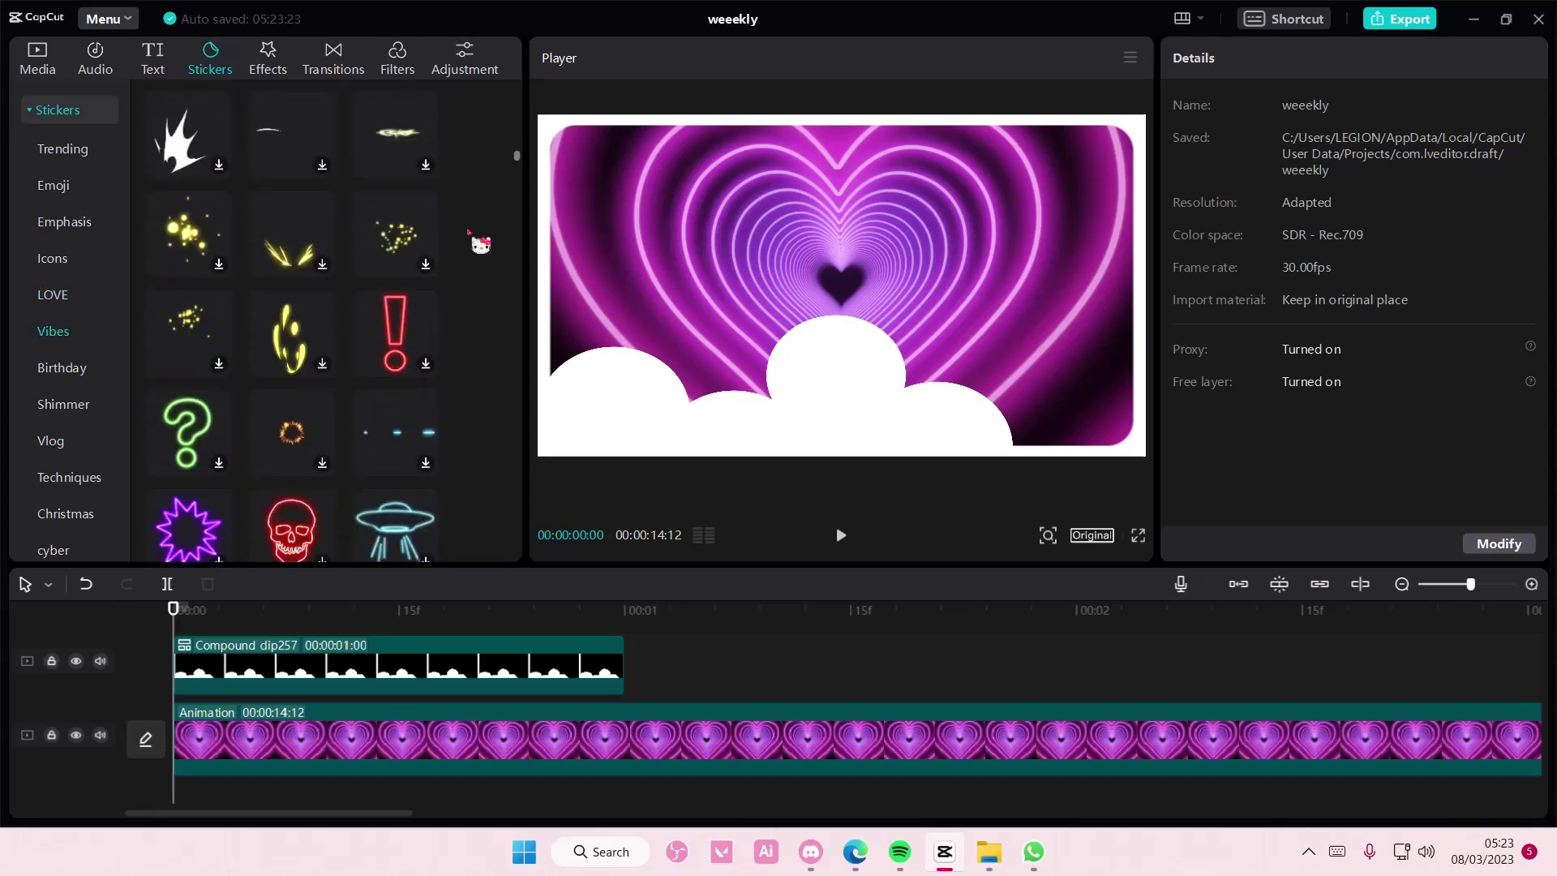
scroll(480, 244, down, 6)
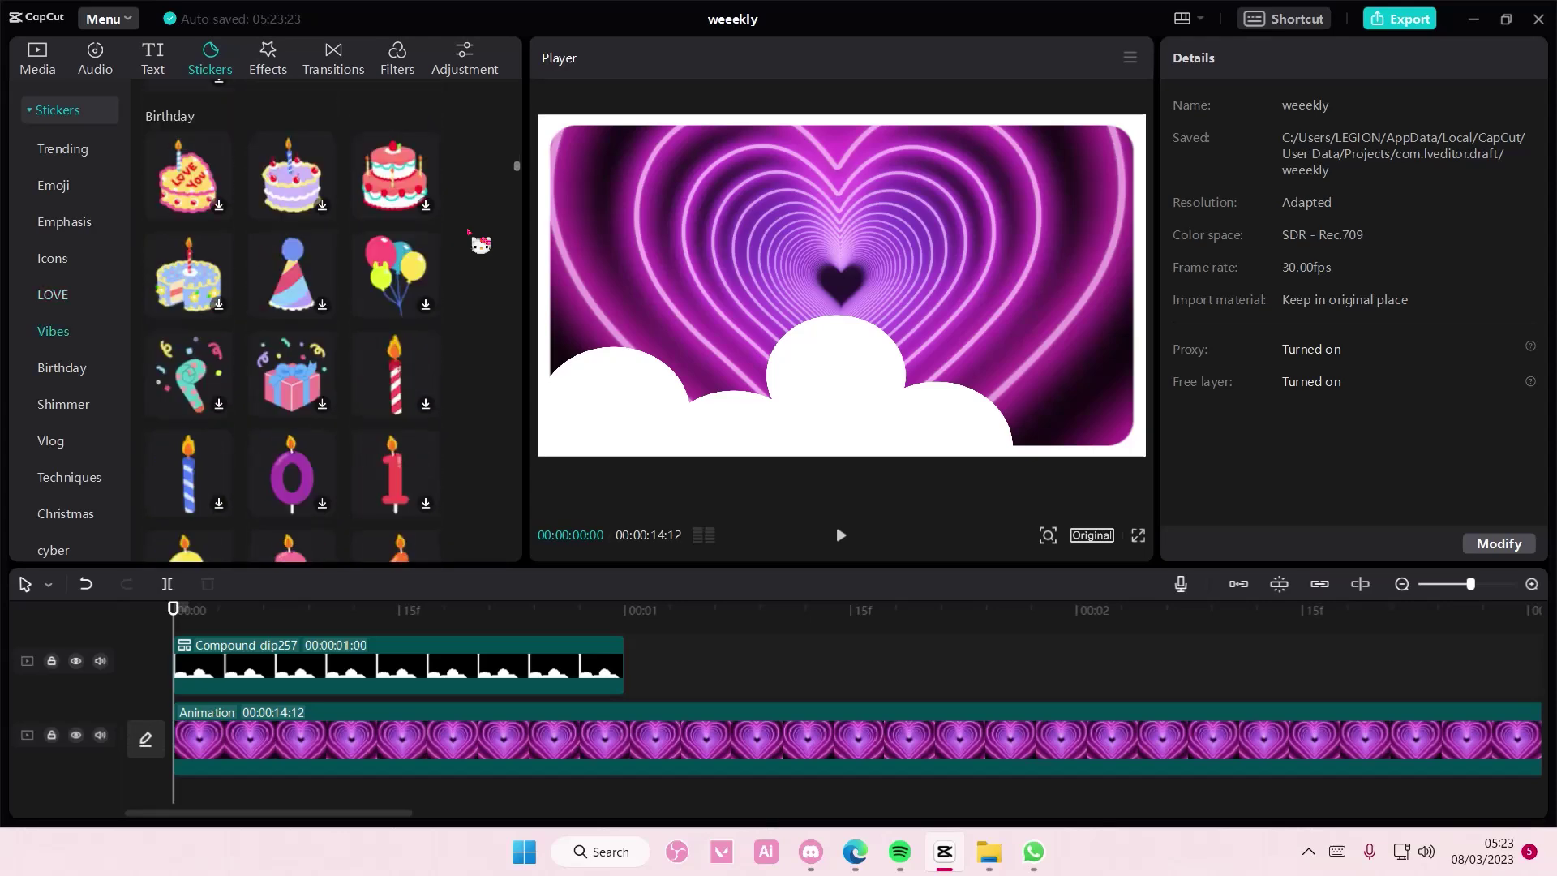
scroll(479, 243, down, 5)
scroll(481, 244, down, 5)
scroll(480, 244, down, 4)
scroll(480, 244, down, 5)
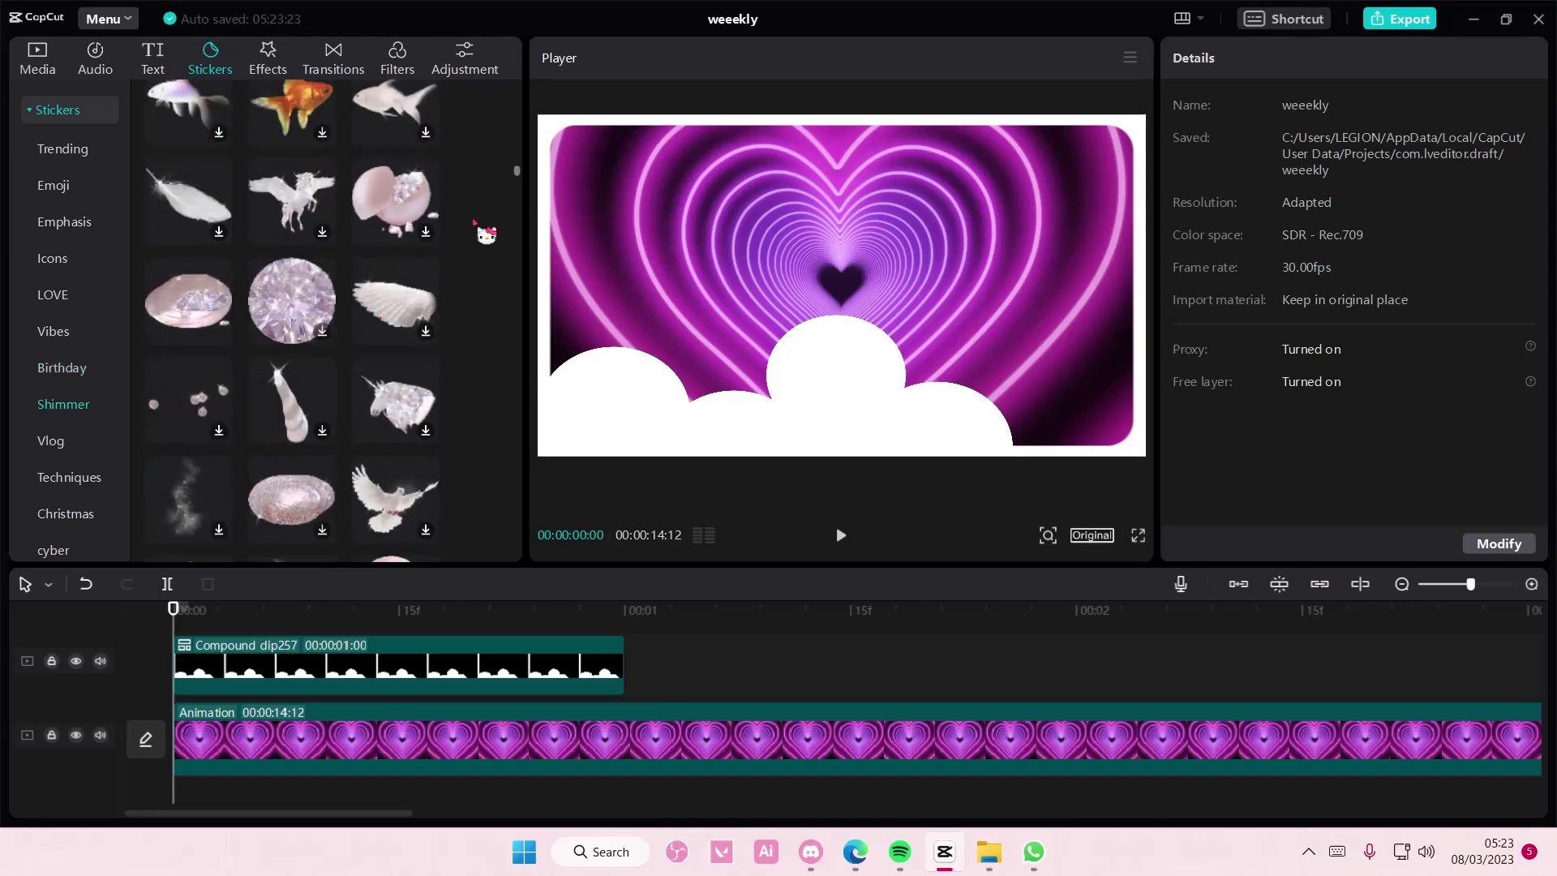
scroll(481, 243, down, 4)
scroll(481, 243, down, 4)
scroll(485, 243, down, 3)
scroll(487, 241, down, 4)
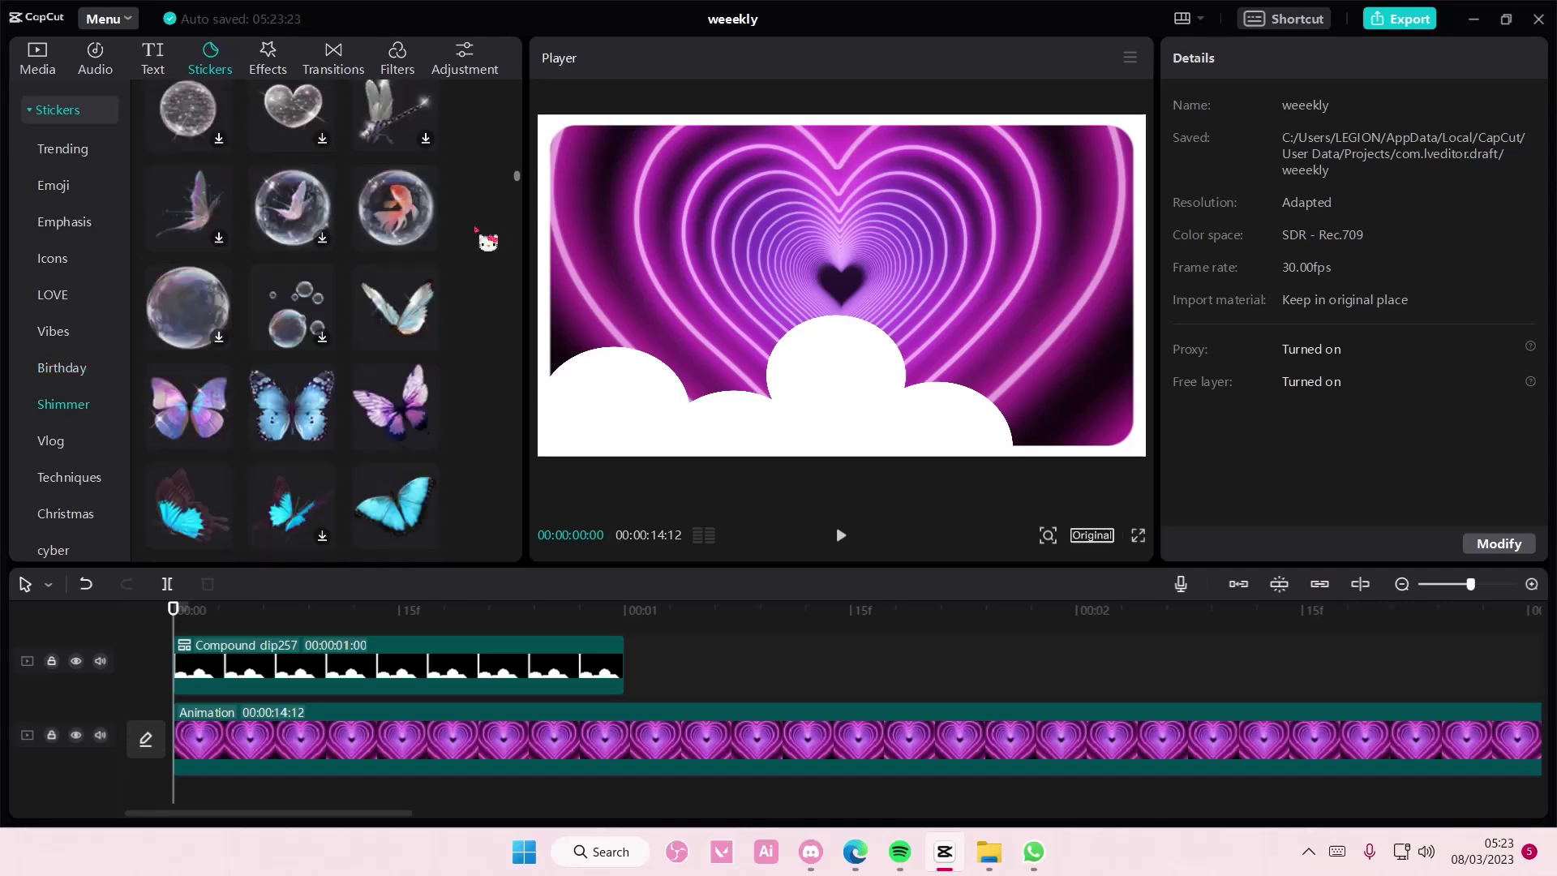
scroll(486, 241, down, 4)
scroll(487, 241, down, 4)
scroll(487, 241, down, 3)
scroll(487, 241, down, 4)
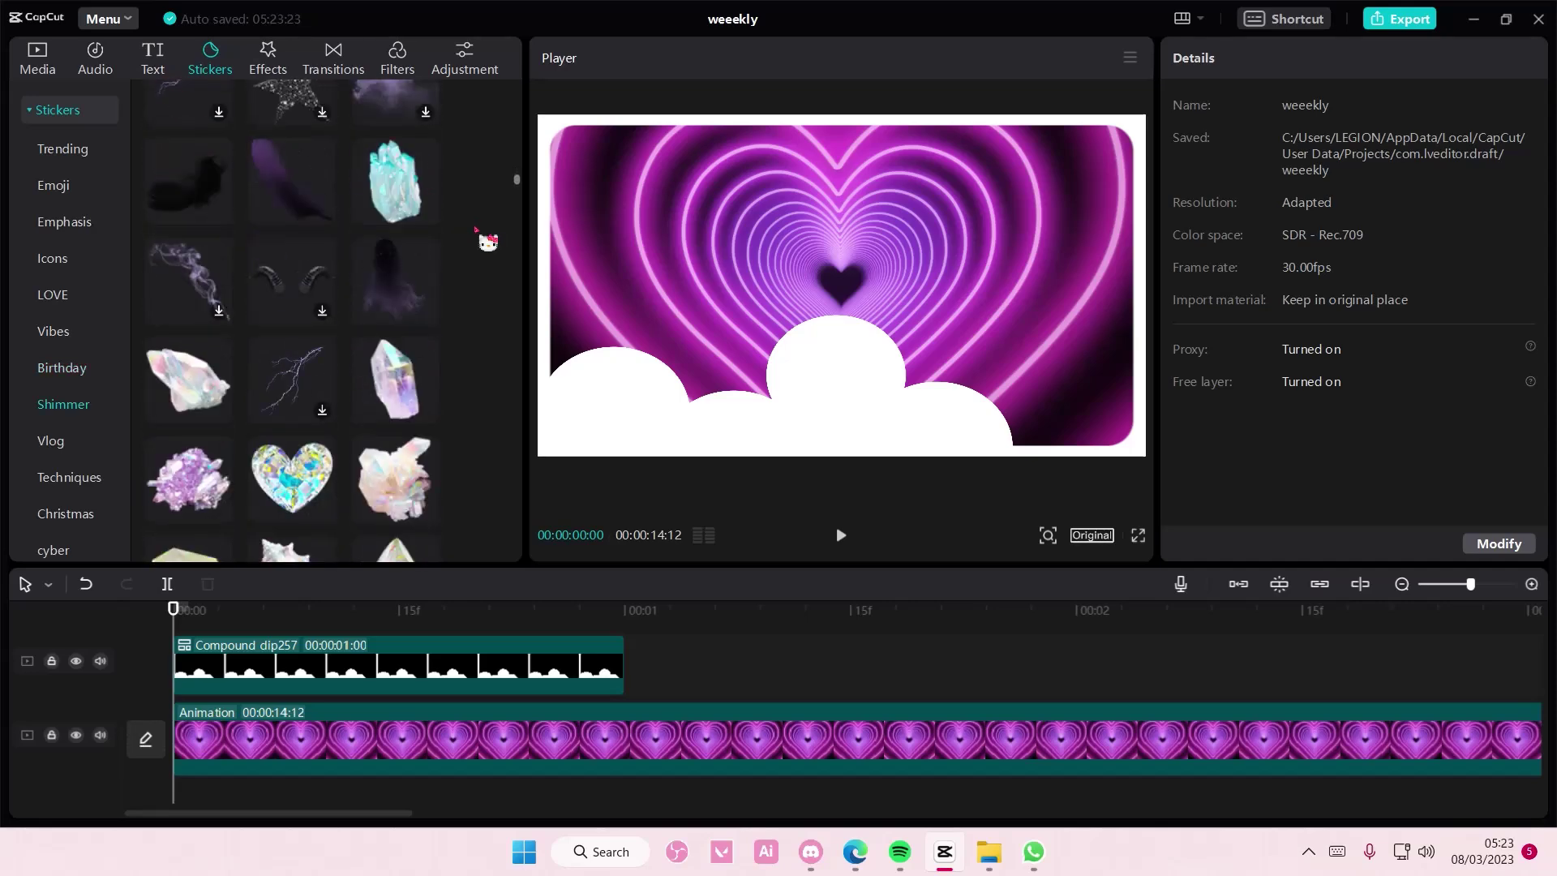